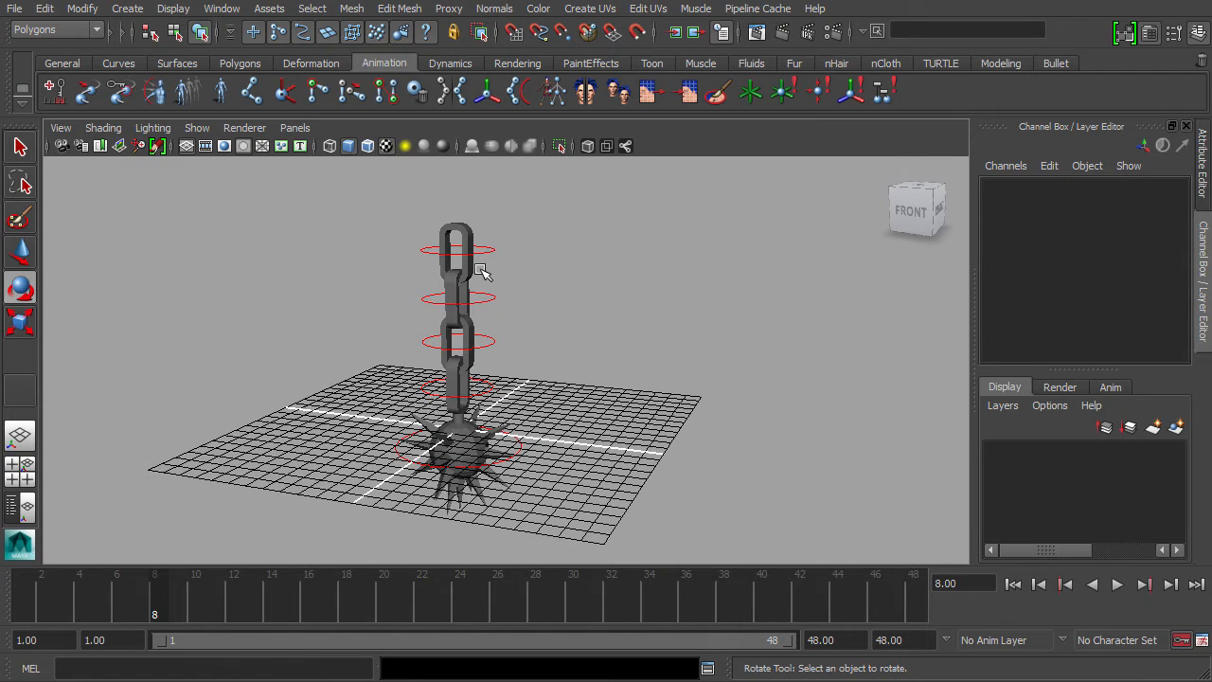
Step: At frame 1, select all four chain controls together with the mace control and set a key on them
click(482, 244)
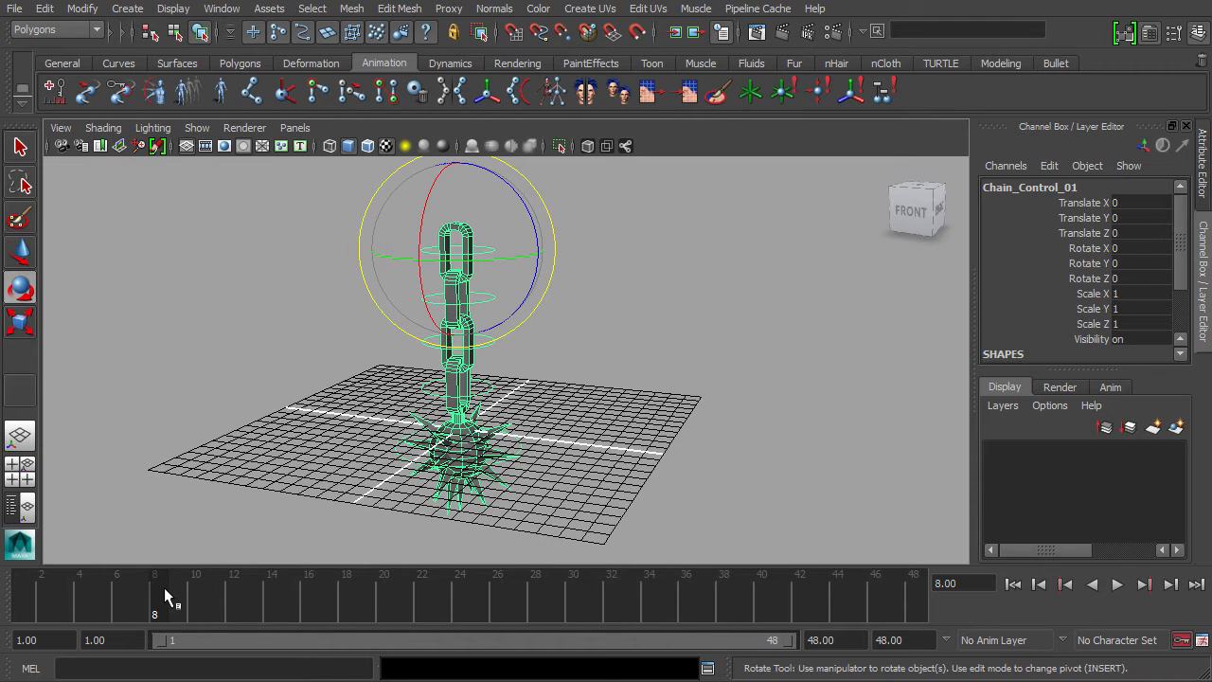
key(alt+v)
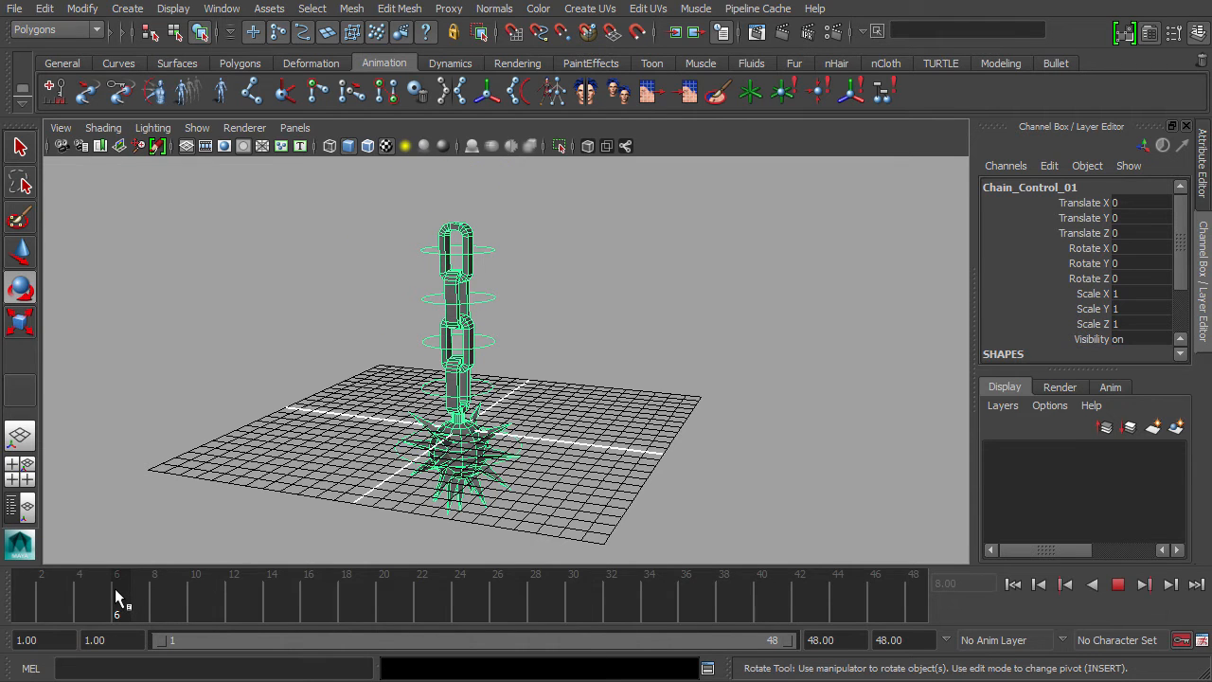
drag(116, 591, 23, 587)
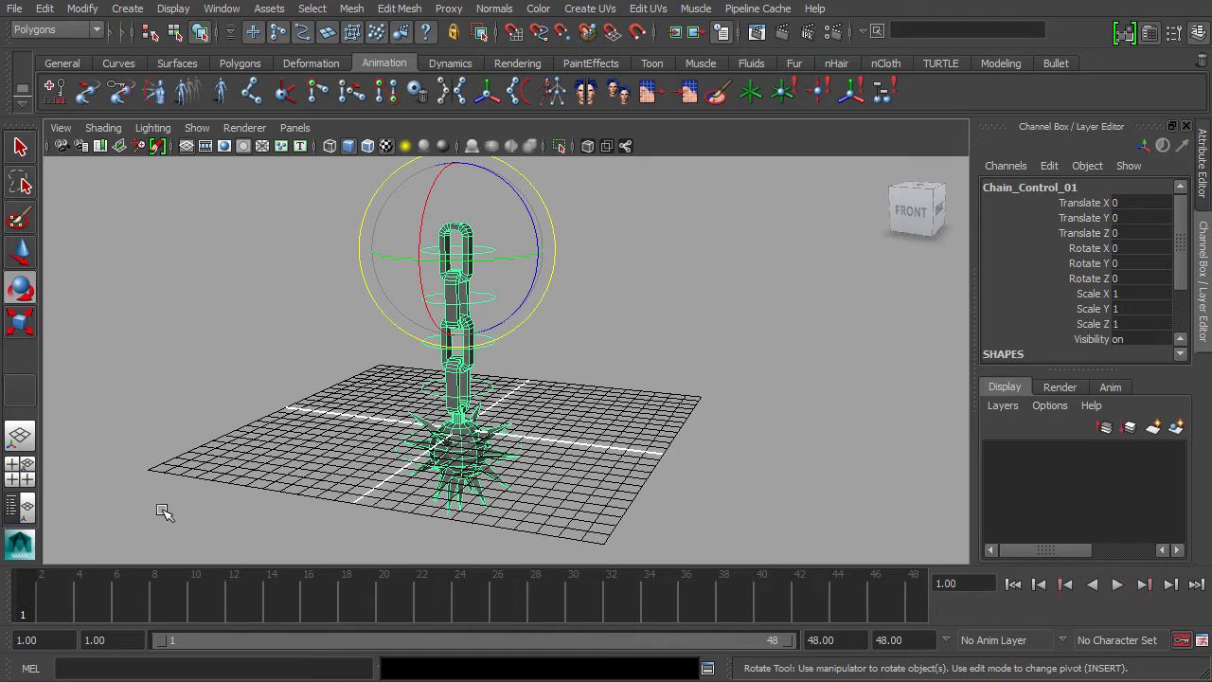
click(252, 456)
click(486, 252)
key(q)
shift+click(490, 297)
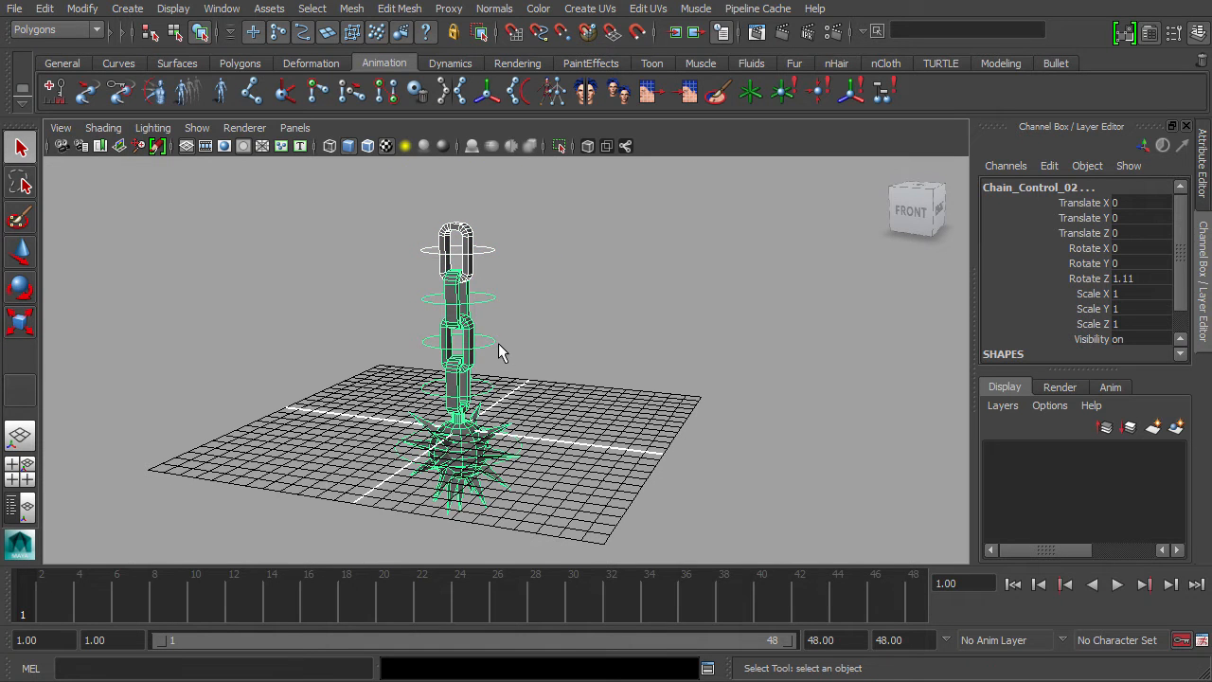
click(495, 340)
click(496, 389)
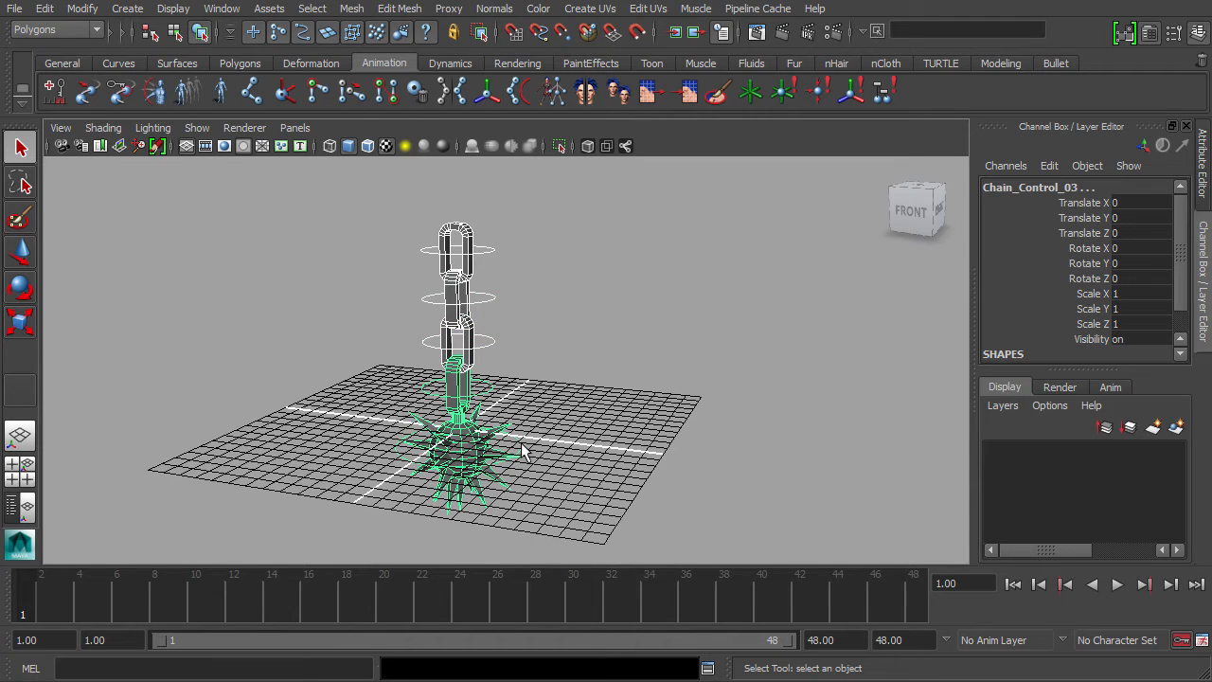
shift+click(524, 452)
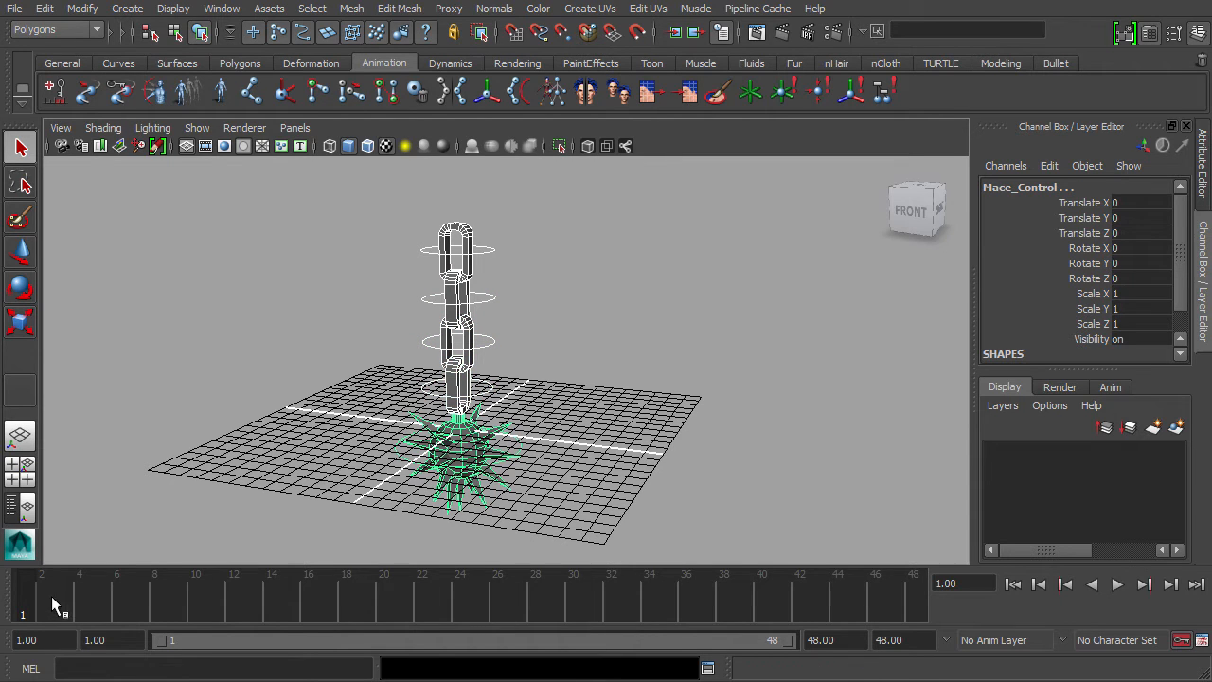
key(s)
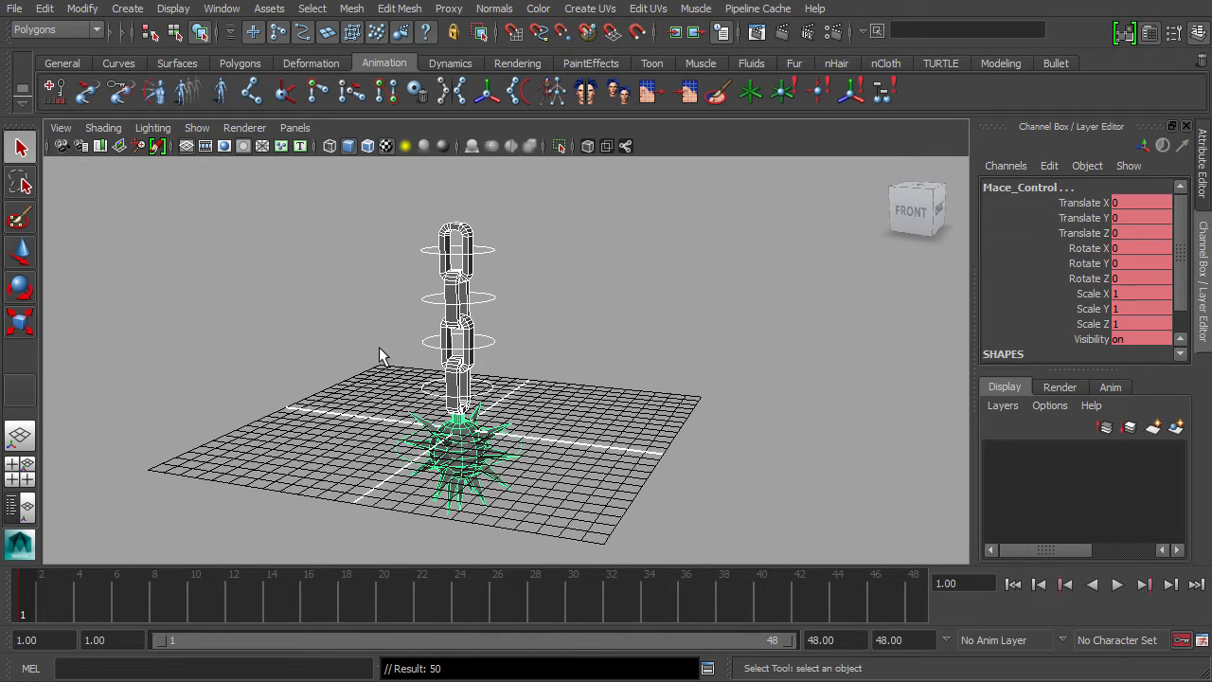
Step: Rotate only the first chain control, at the free end of the chain, to a Rotate Z of 100 at frame 1
click(488, 271)
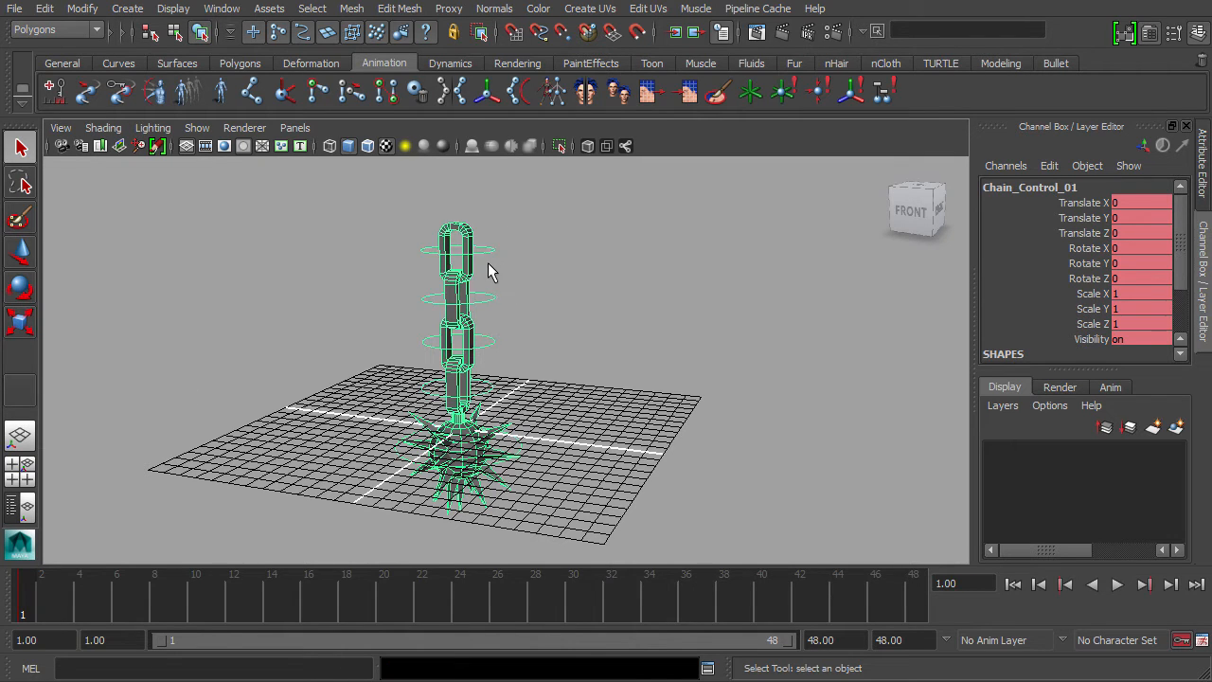
key(e)
drag(536, 224, 377, 120)
double_click(1141, 278)
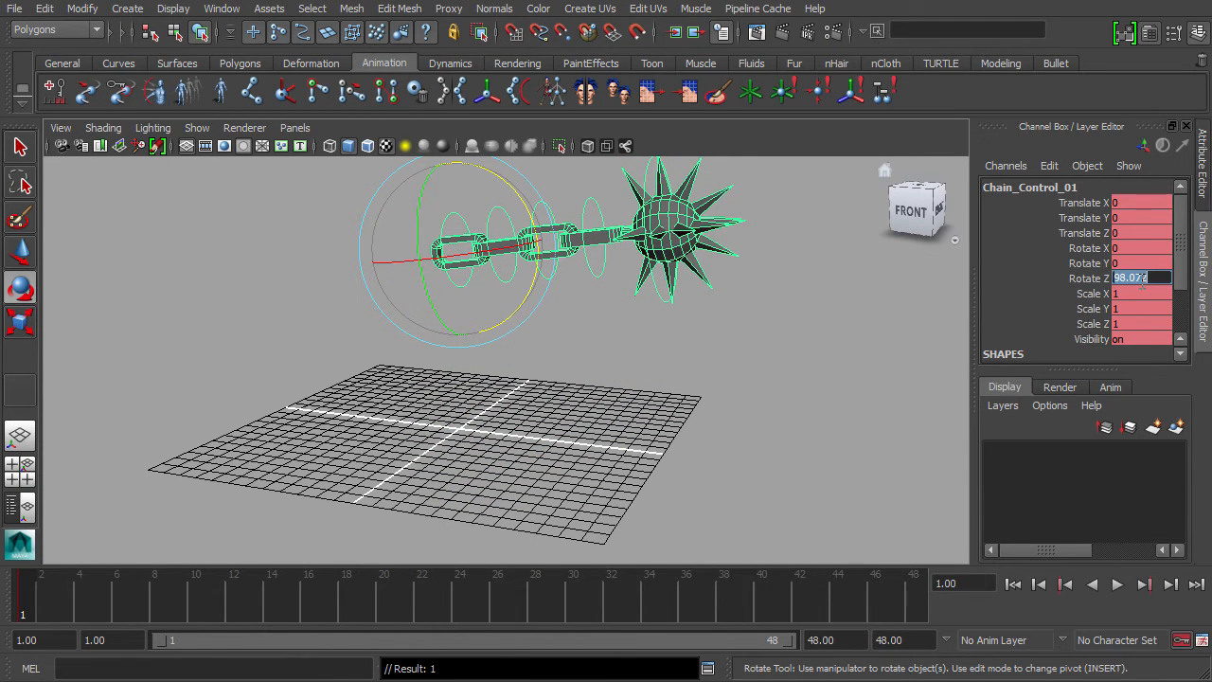
text(100)
key(Return)
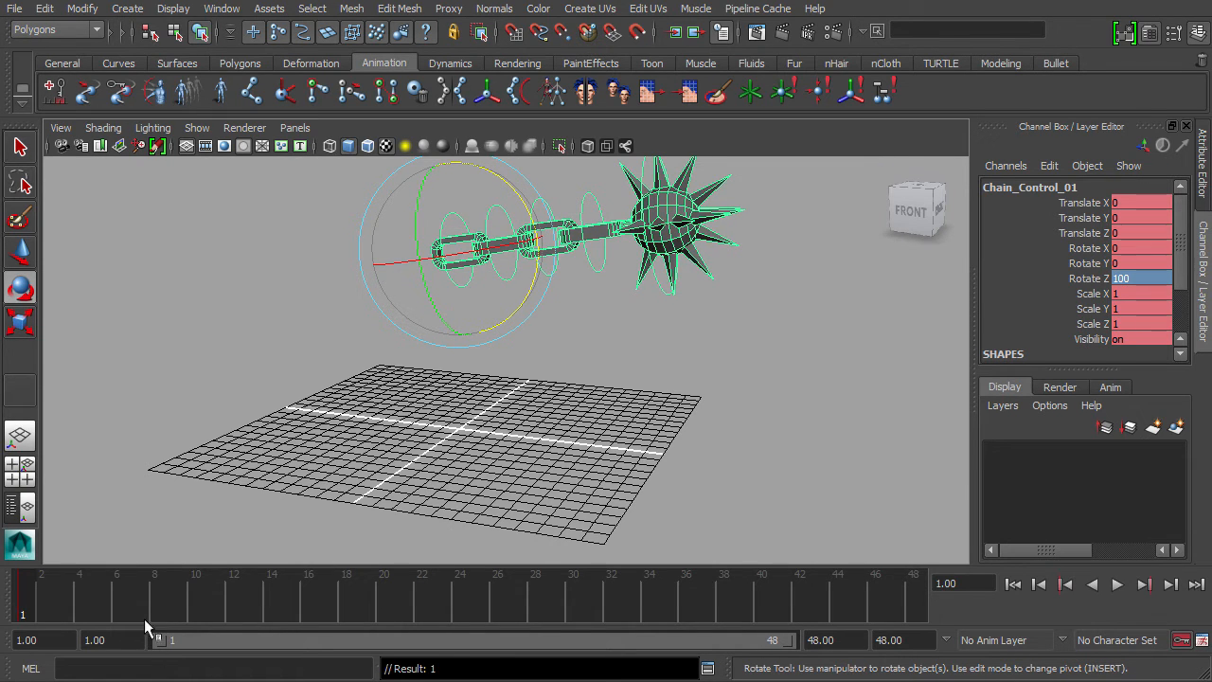
Step: At frame 12, set the first chain control's Rotate Z to -100 and play the swing back from frame 1
drag(34, 596, 233, 611)
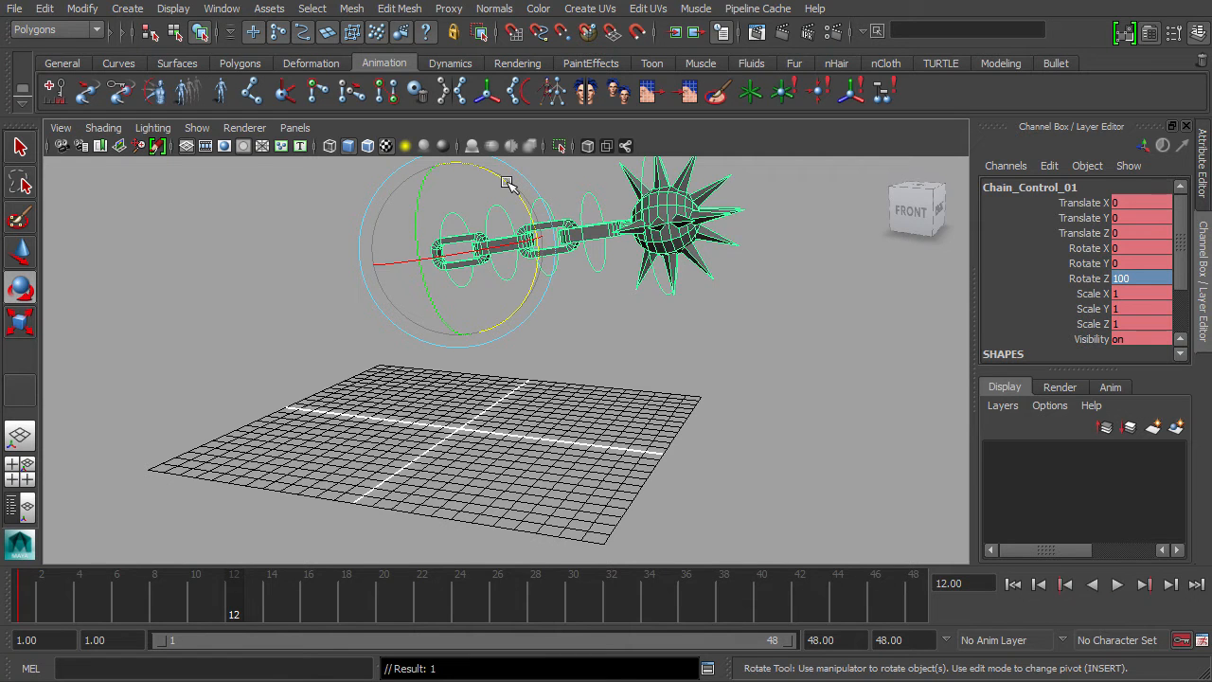
drag(509, 184, 332, 325)
double_click(1141, 278)
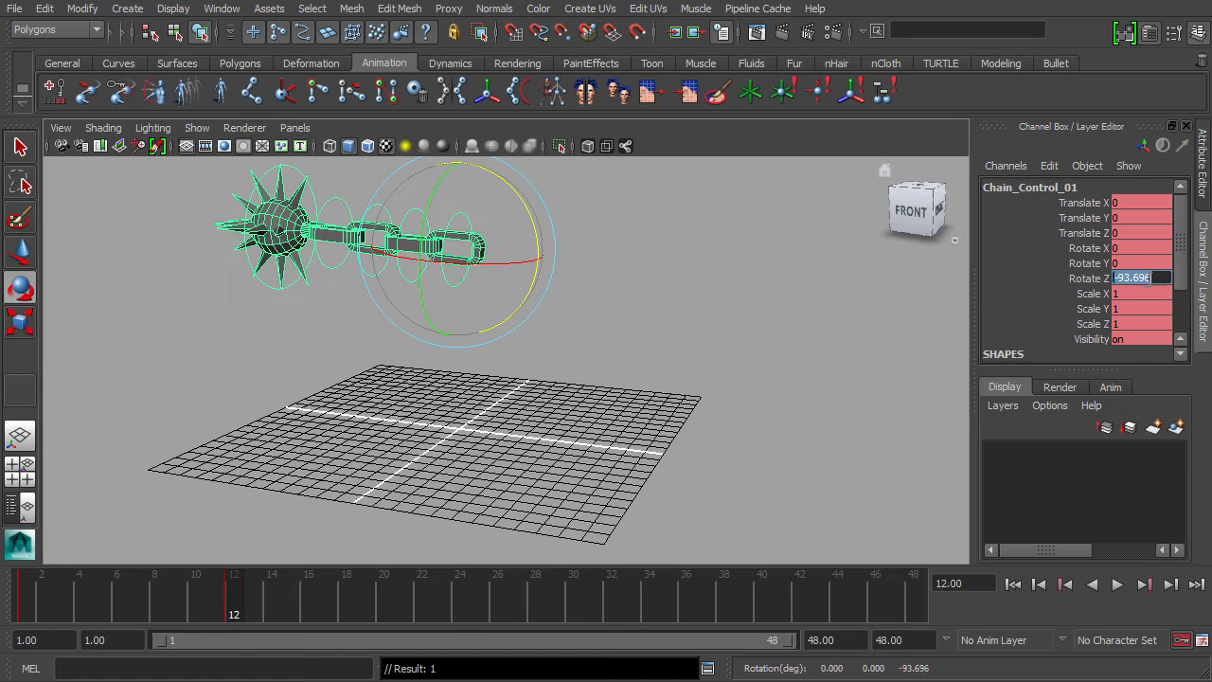
text(-100)
key(Return)
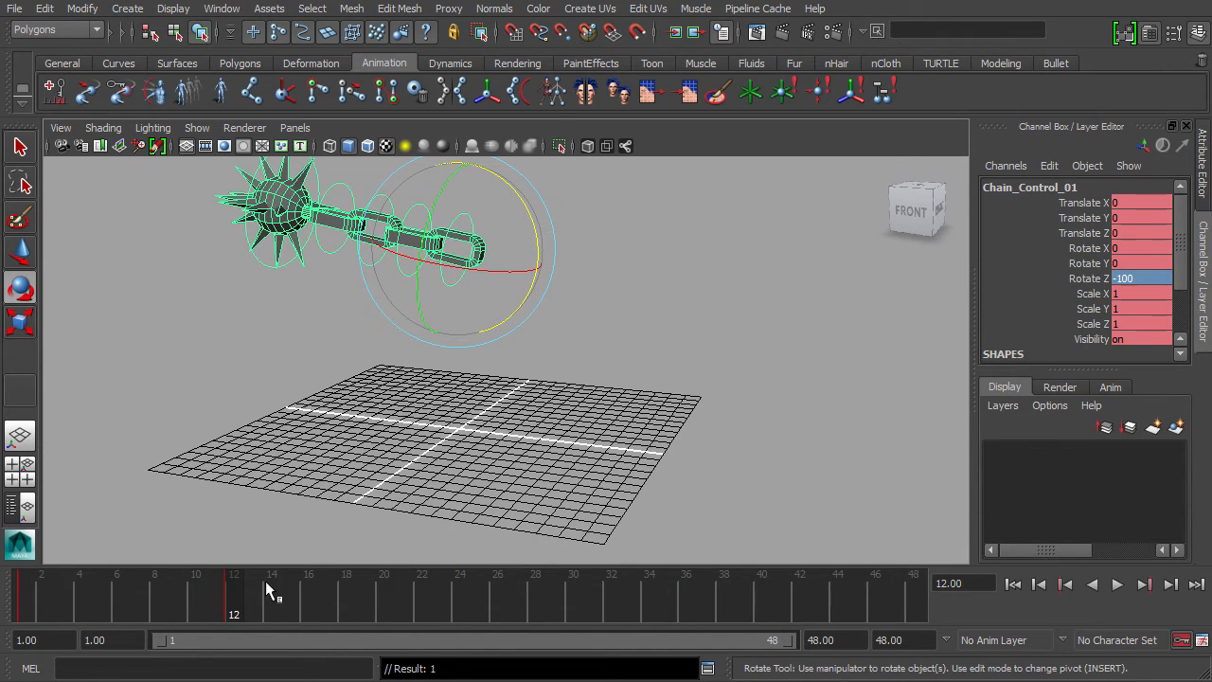
drag(252, 601, 21, 596)
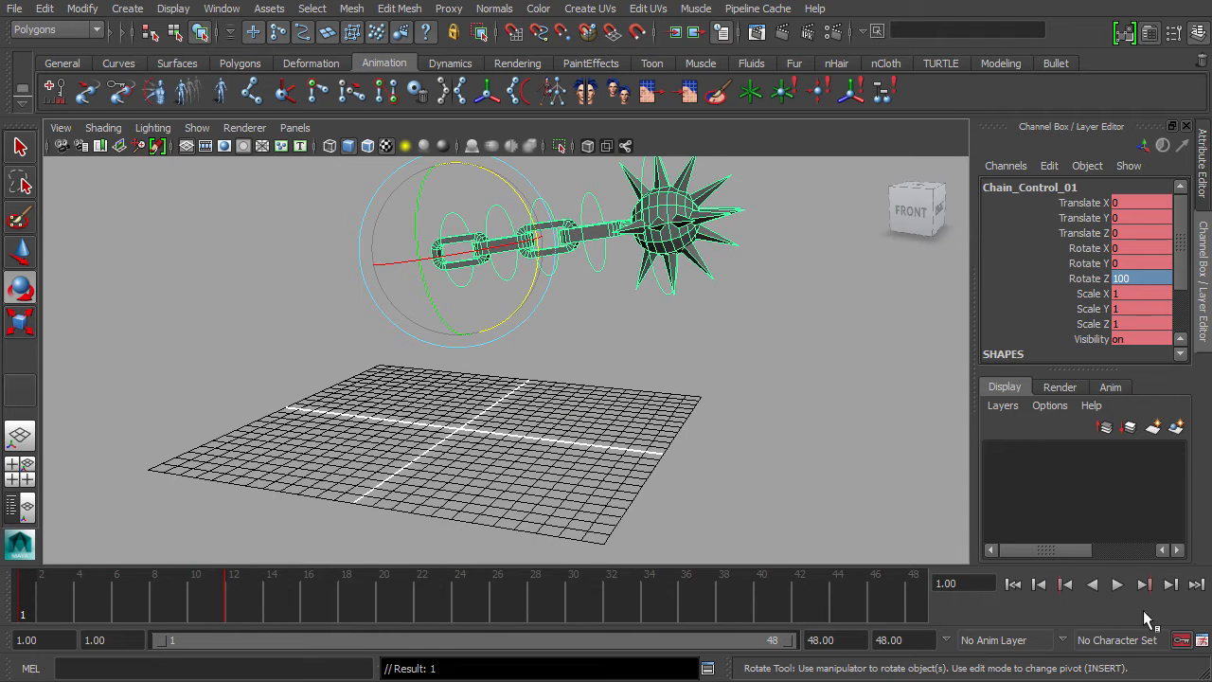
click(1119, 585)
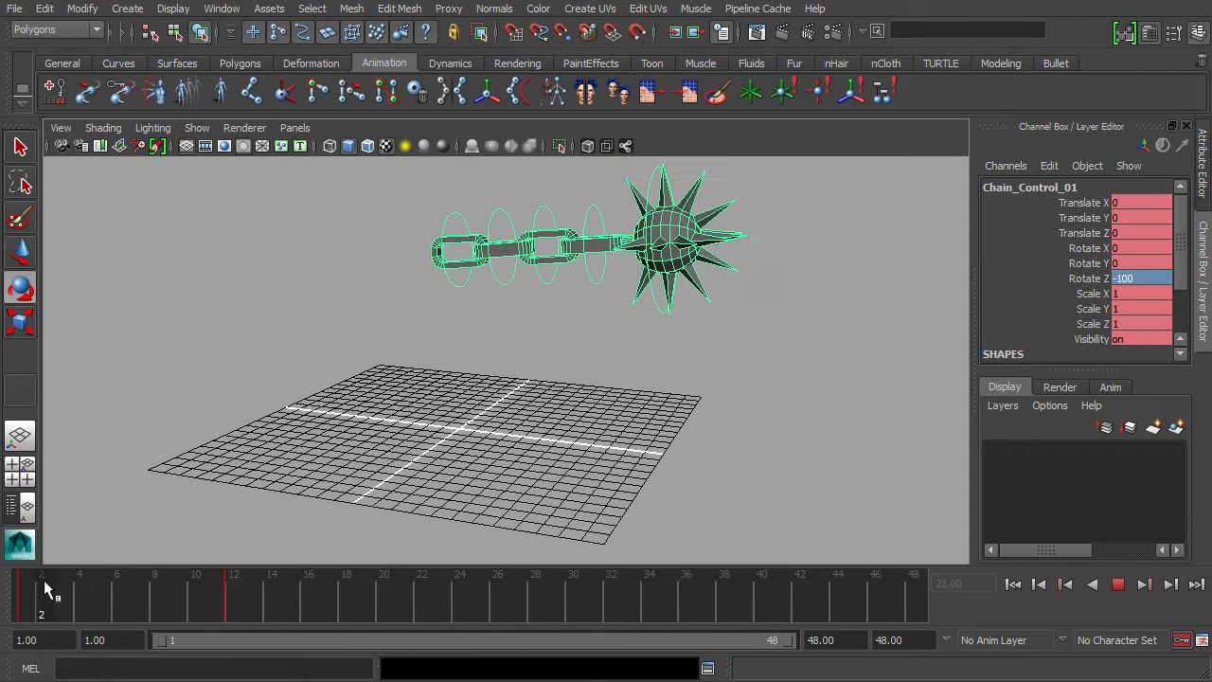
Step: Key all four chain controls and the mace control at frame 12
click(232, 602)
key(e)
click(457, 292)
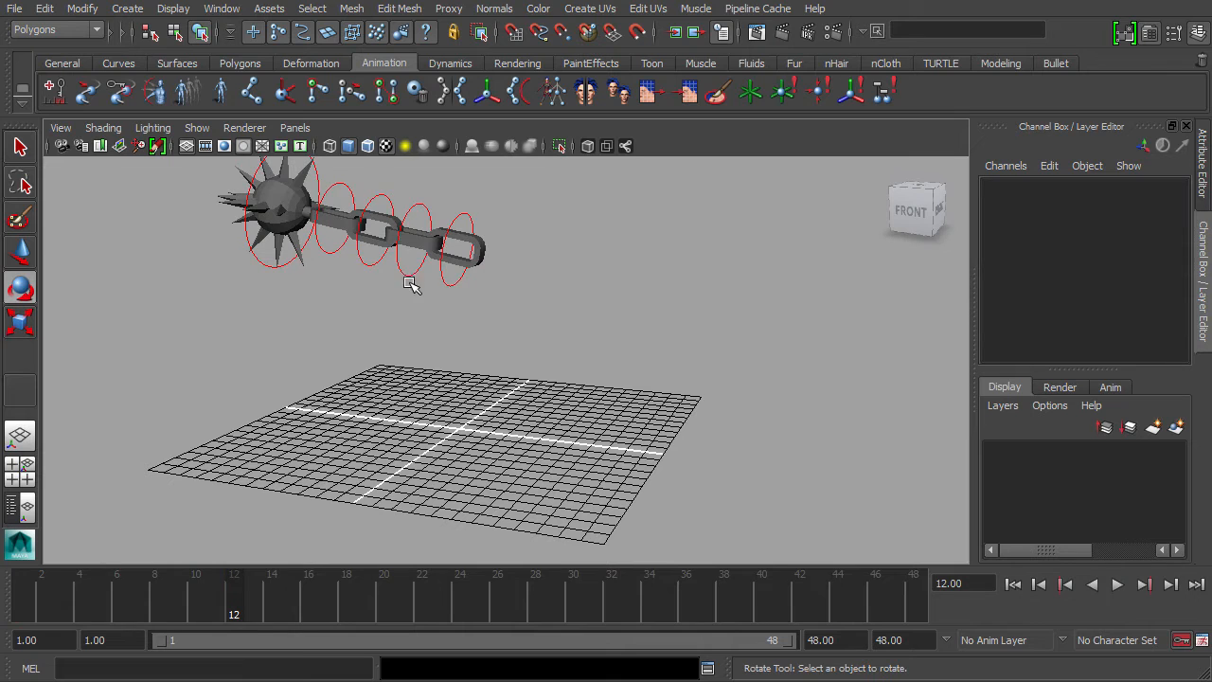
click(410, 284)
key(q)
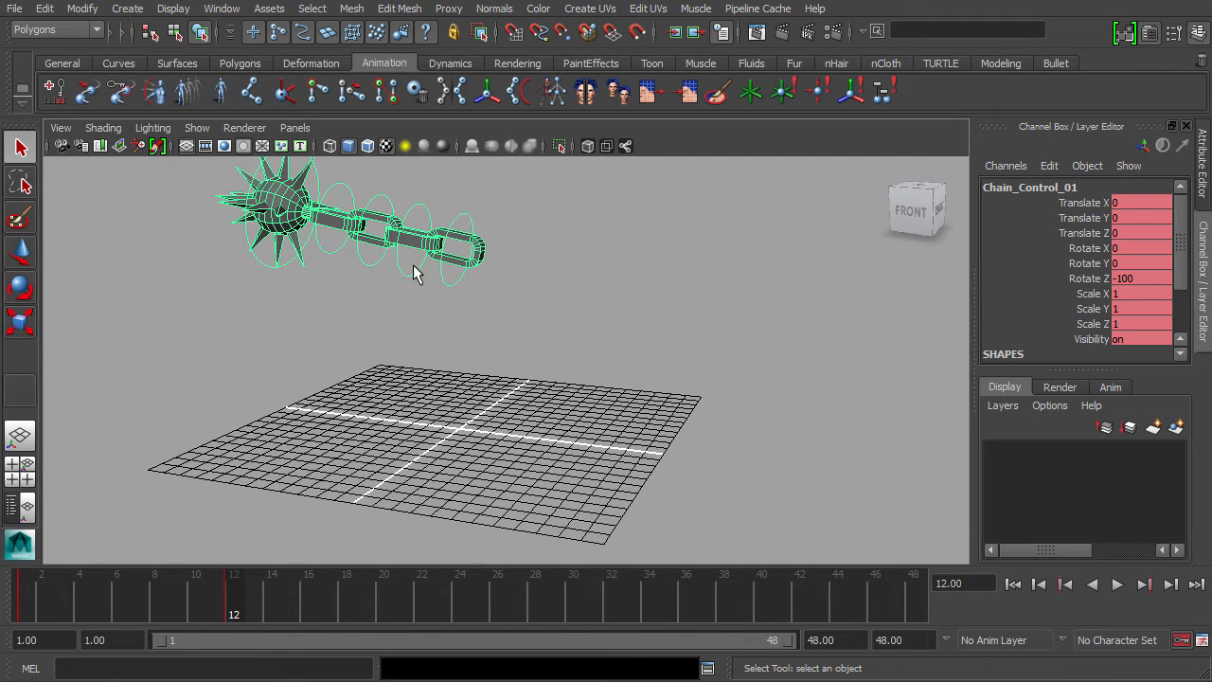
key(Down)
key(Down)
key(Down)
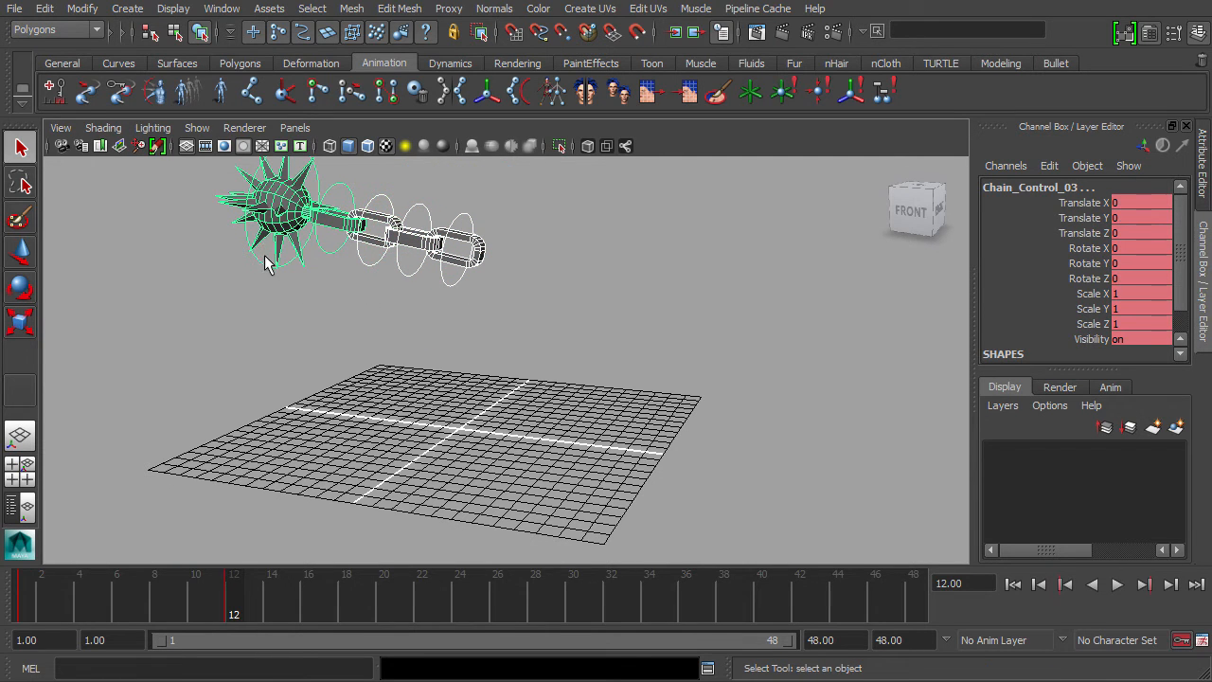
key(Down)
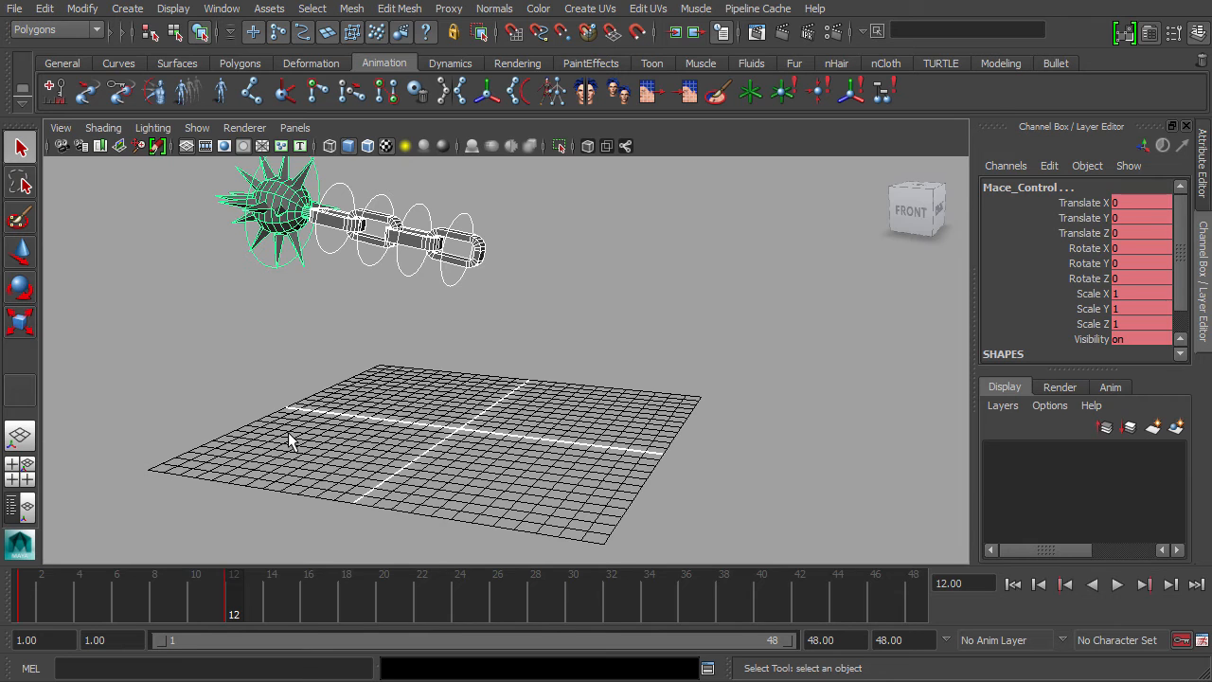
key(s)
Step: Select the first chain control and set its Rotate Z to 100 at frame 24
click(449, 296)
key(e)
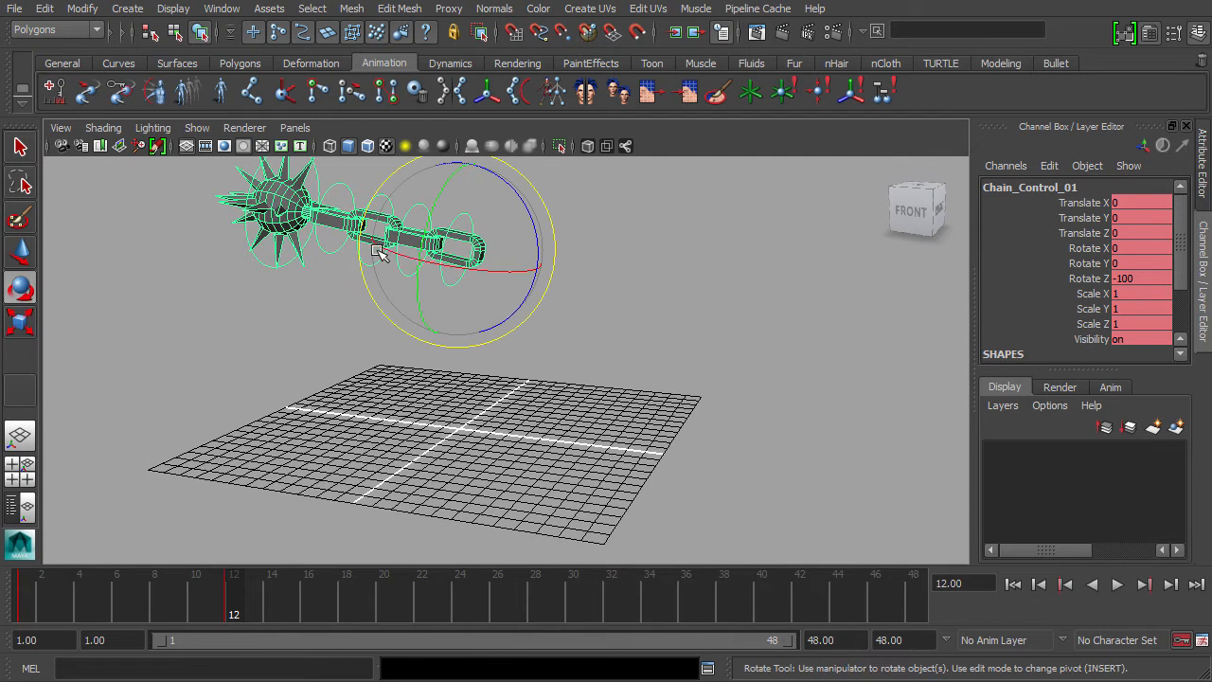
drag(260, 612, 460, 612)
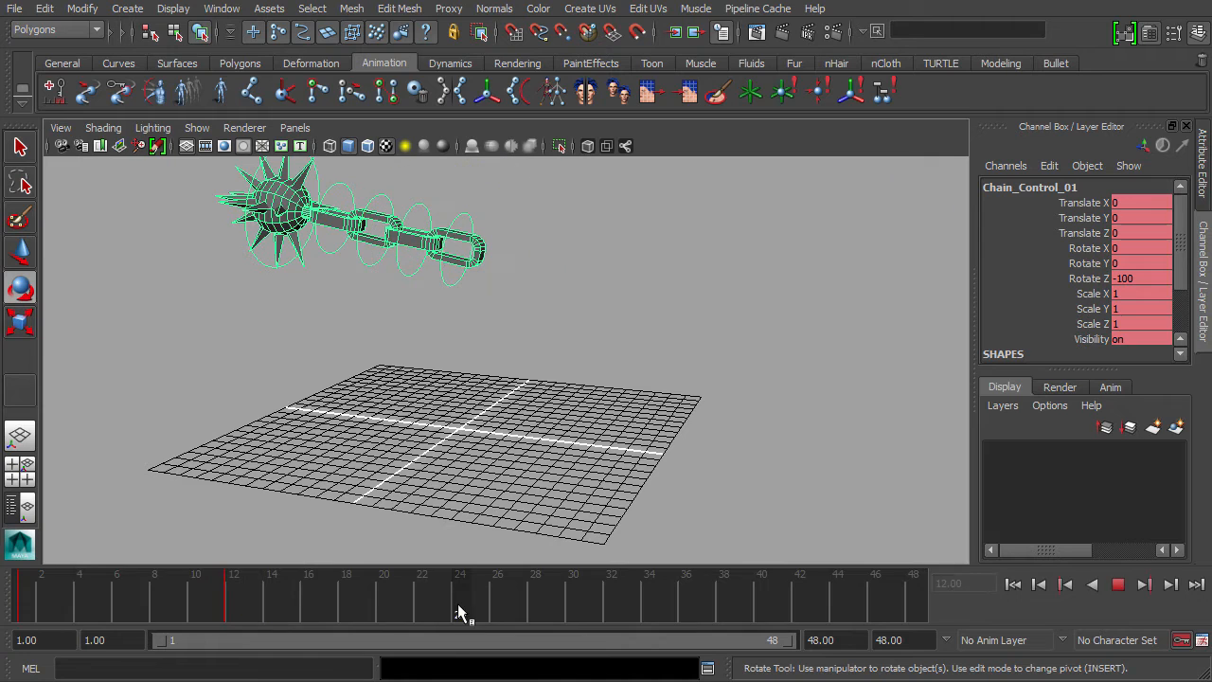
double_click(1124, 278)
text(1)
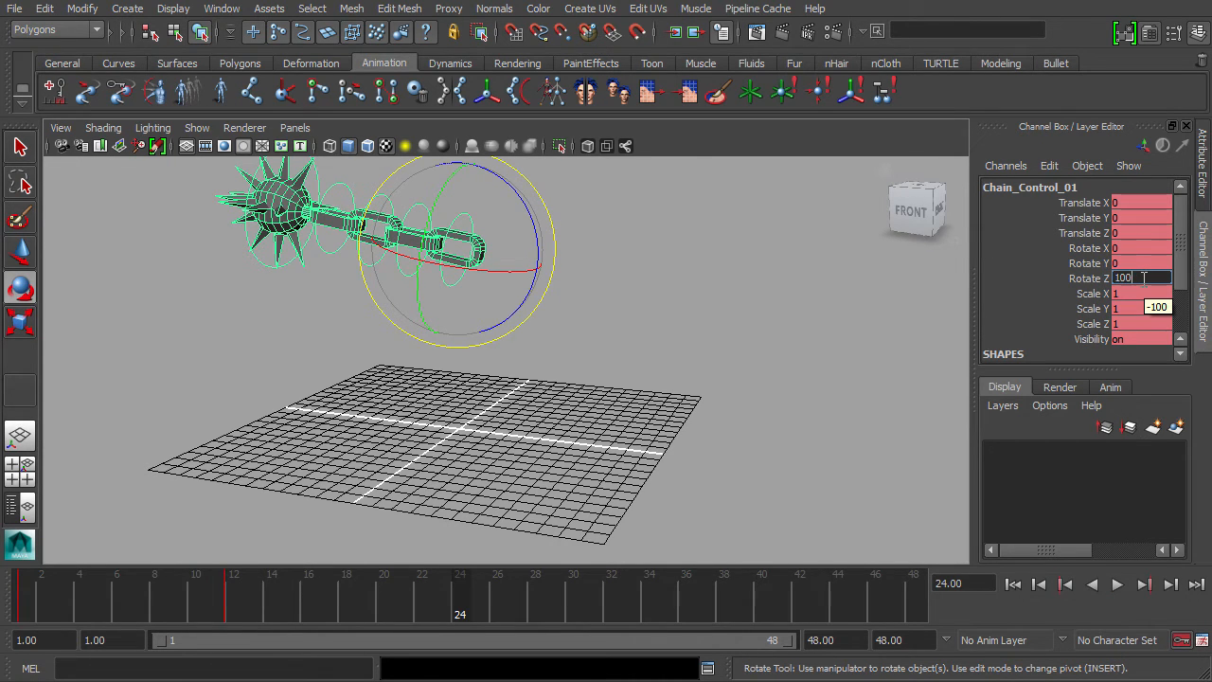
text(00)
key(Return)
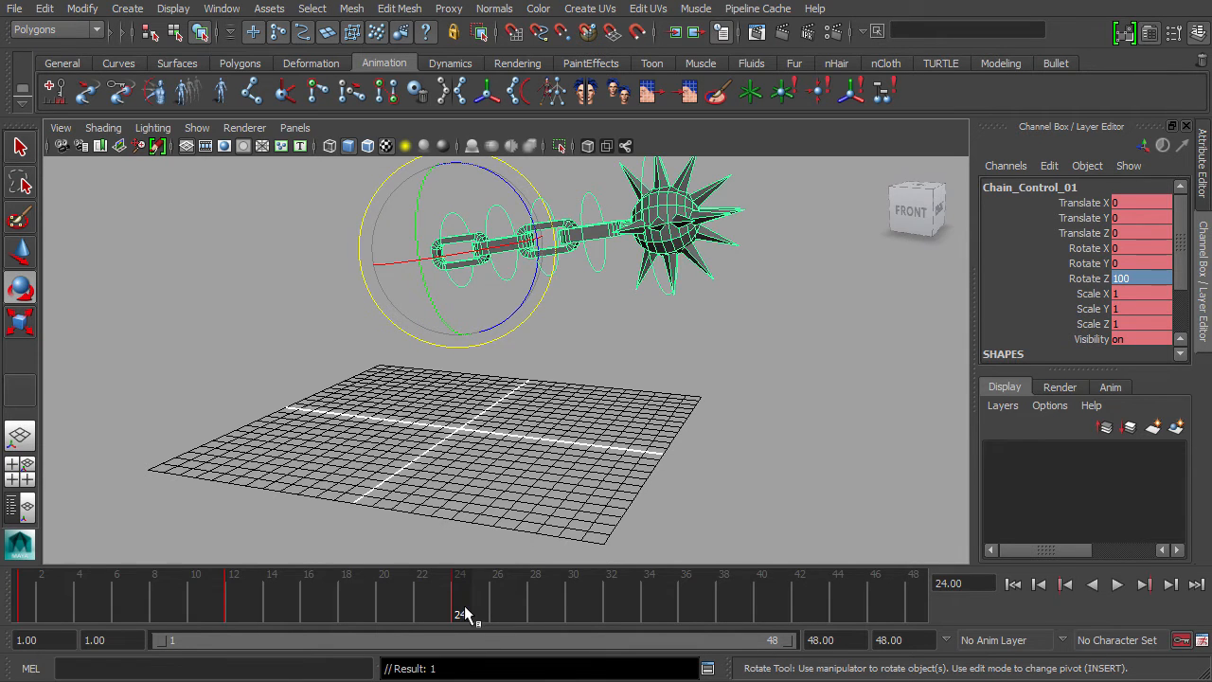
Step: Play the mace's back-and-forth swing from frame 1, then stop playback
drag(464, 606, 22, 599)
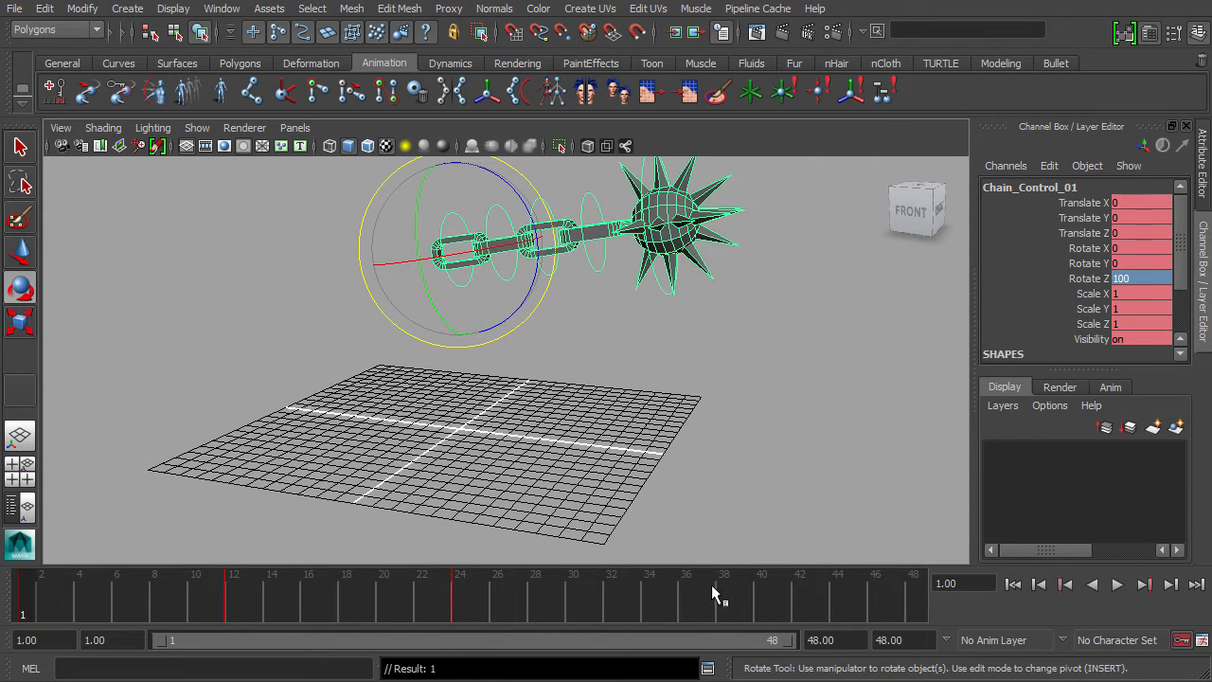
click(1117, 586)
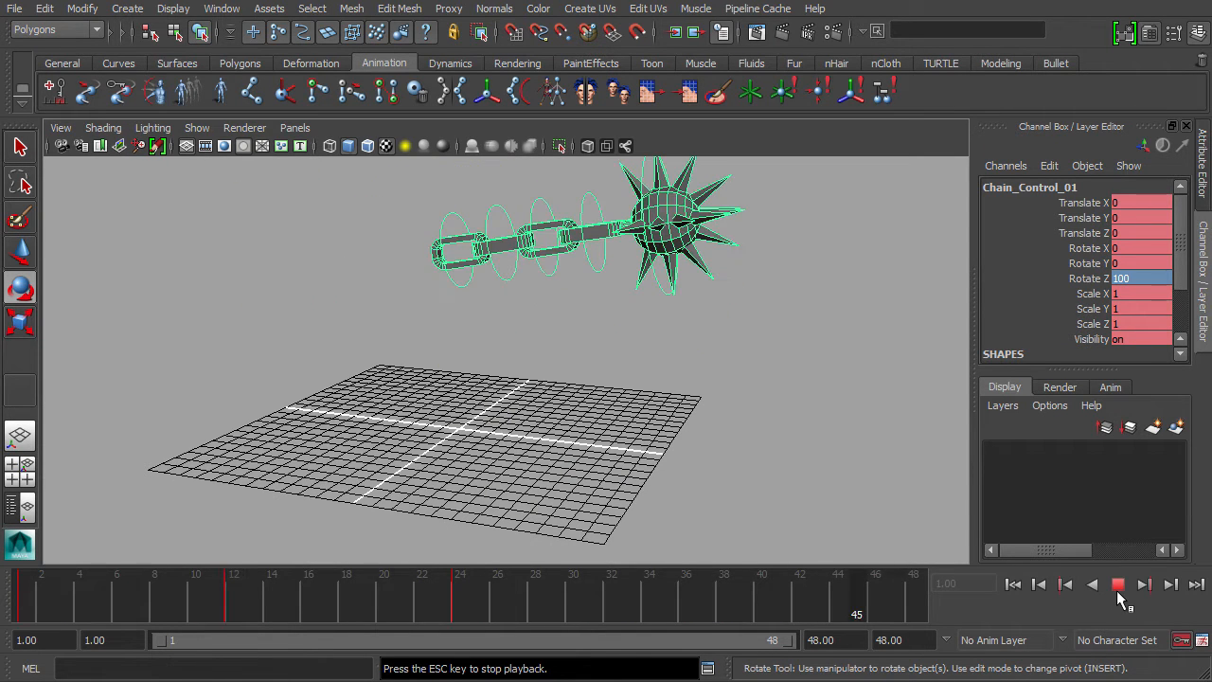
key(Escape)
key(alt+v)
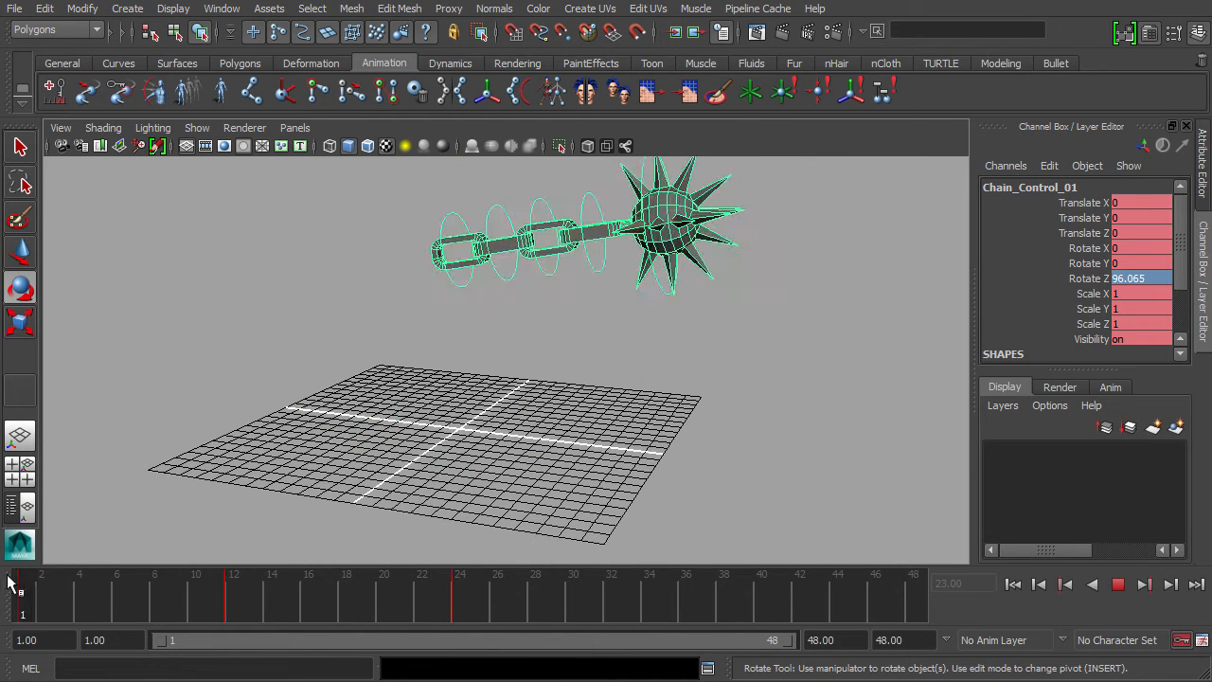
Step: At frame 24, select all four chain controls and the mace control and set a key on them
click(456, 615)
key(q)
click(513, 277)
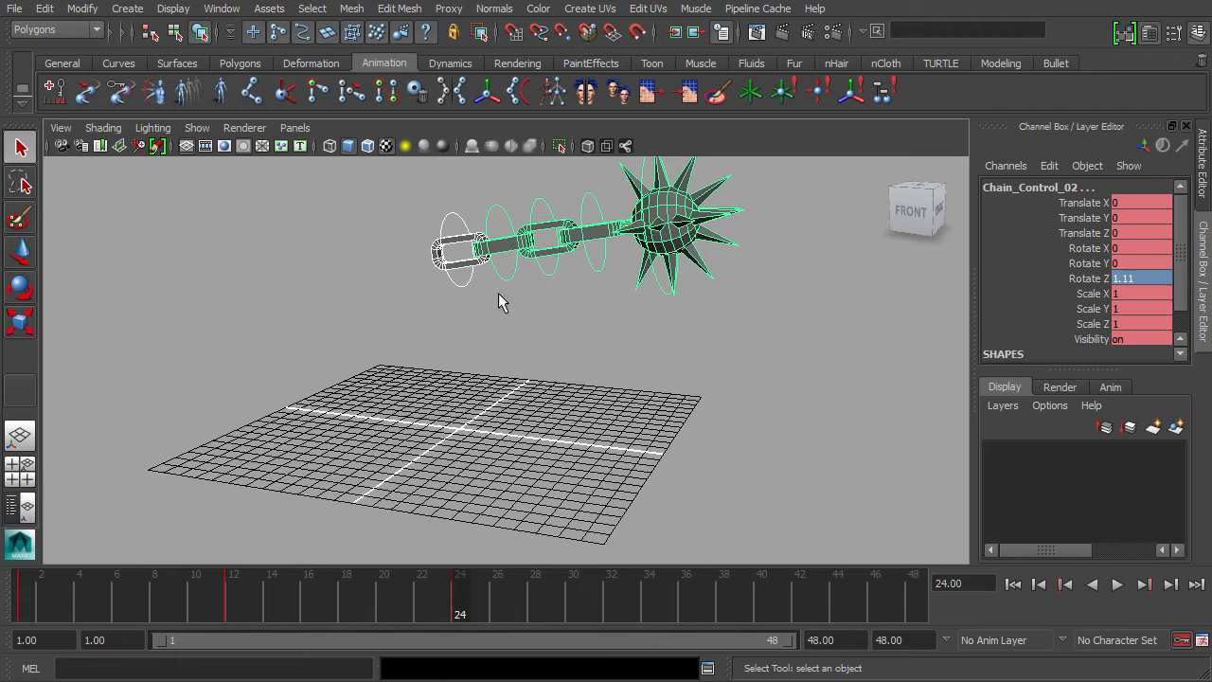
click(543, 280)
click(596, 267)
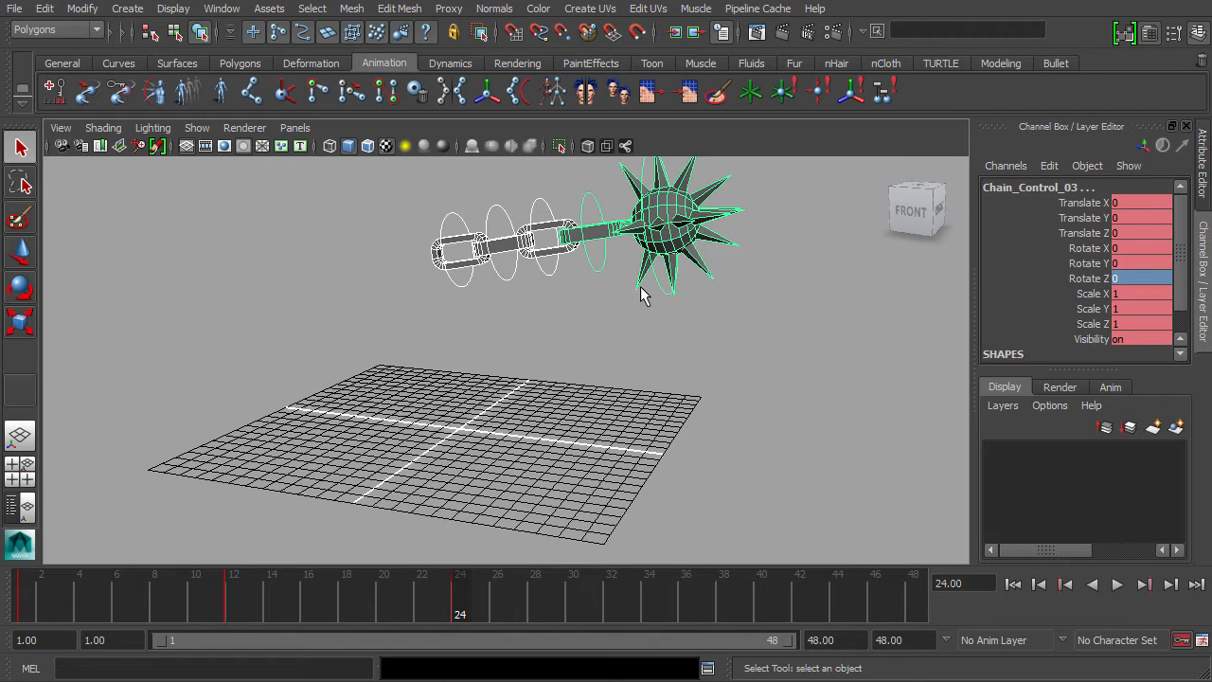
click(663, 282)
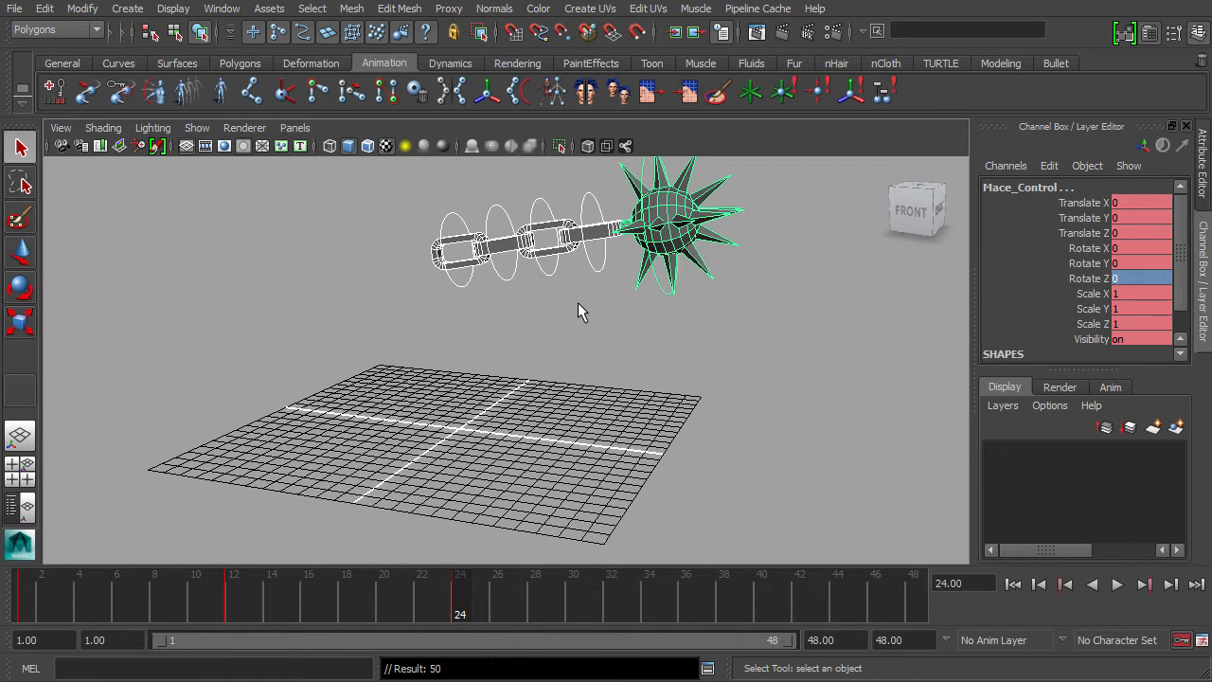
Step: Play the keyed swing from frame 1, stop it and return to frame 1
drag(460, 617, 23, 568)
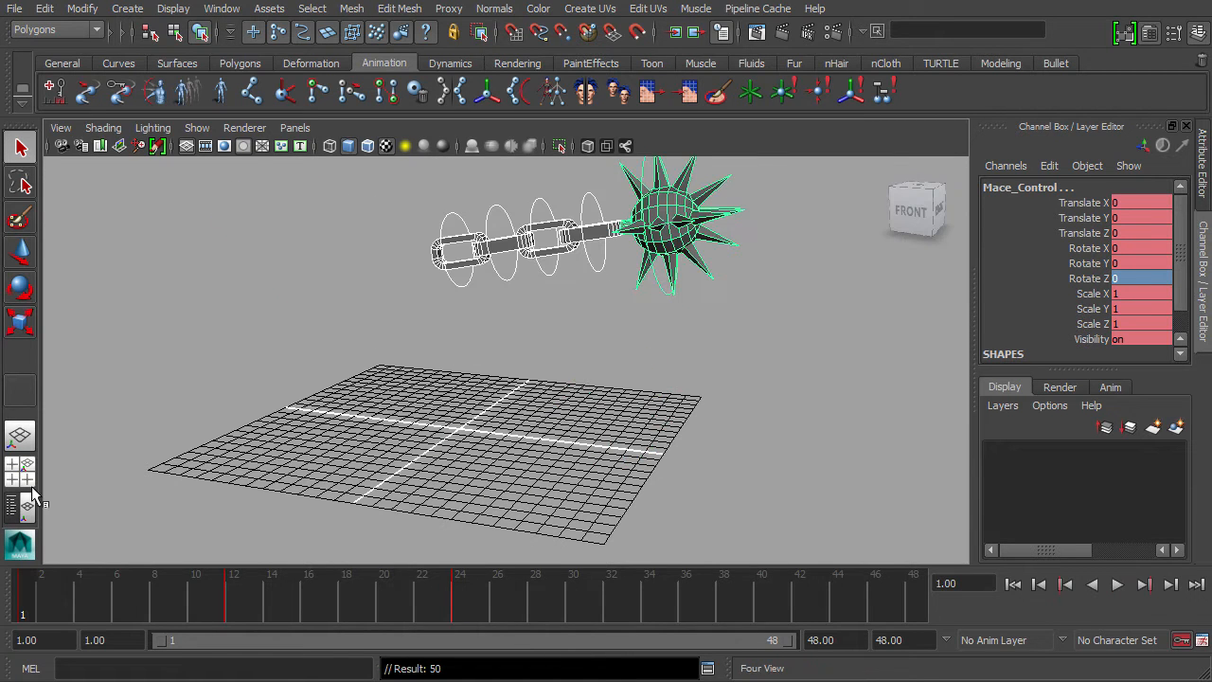
click(1117, 586)
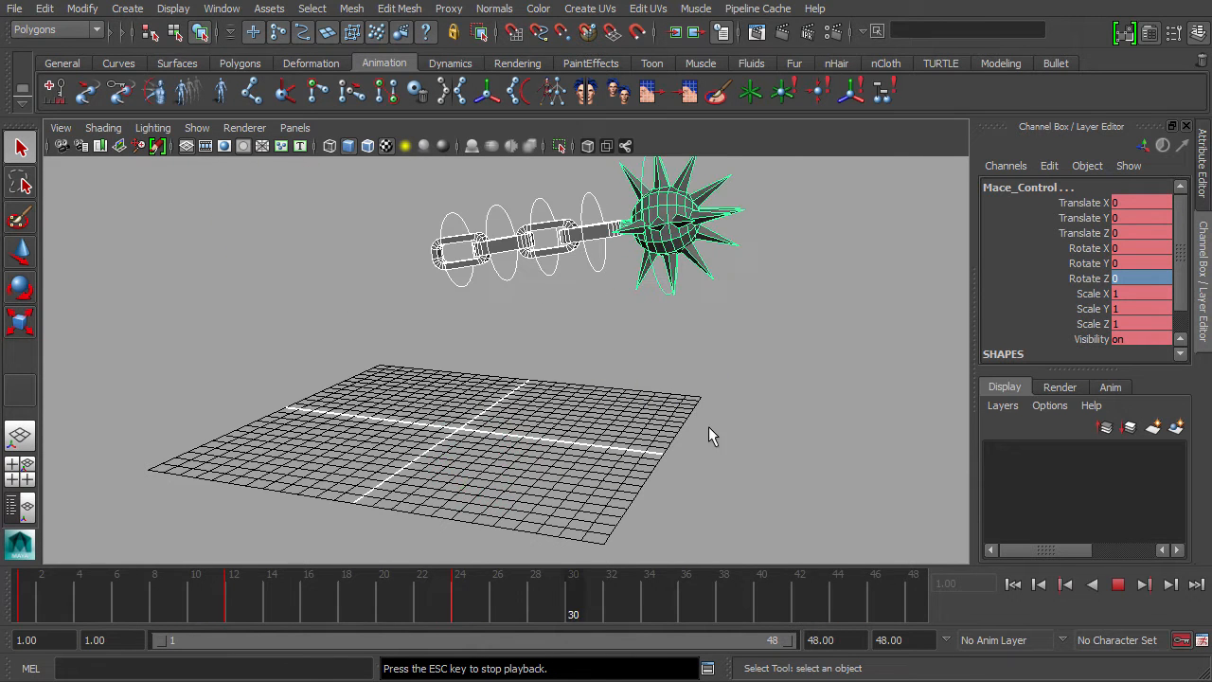
click(1118, 585)
drag(298, 596, 31, 583)
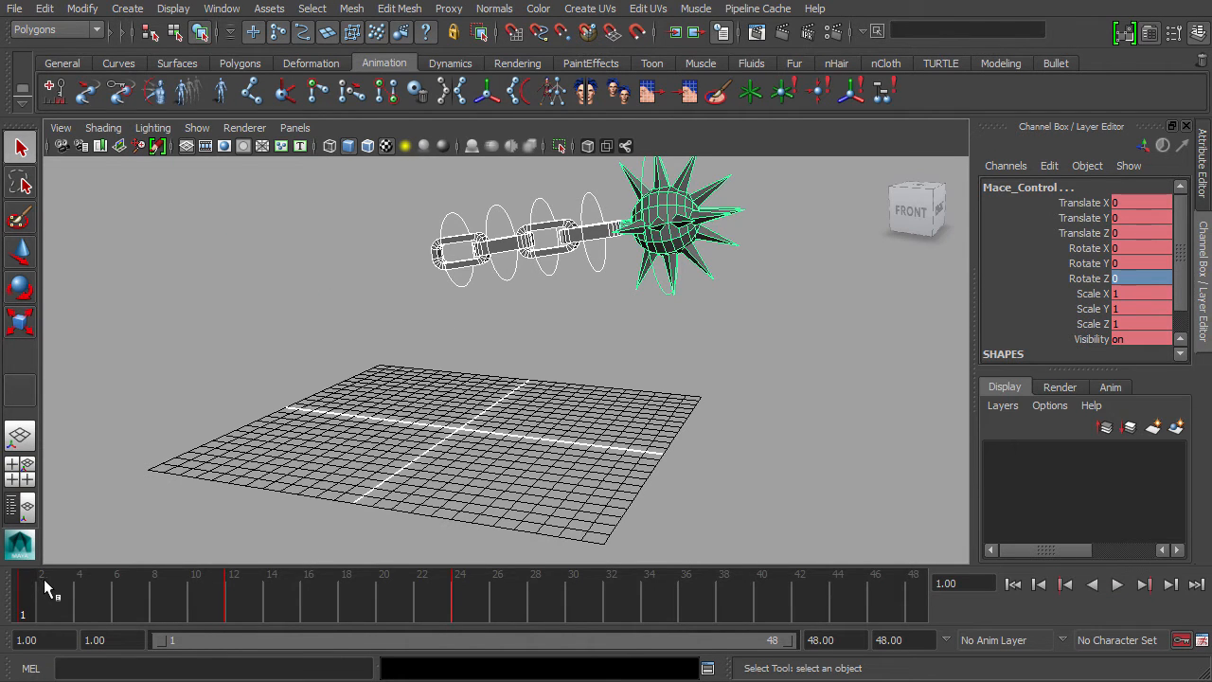
Step: Select the first chain control and move to frame 6
click(410, 378)
scroll(390, 267, up, 3)
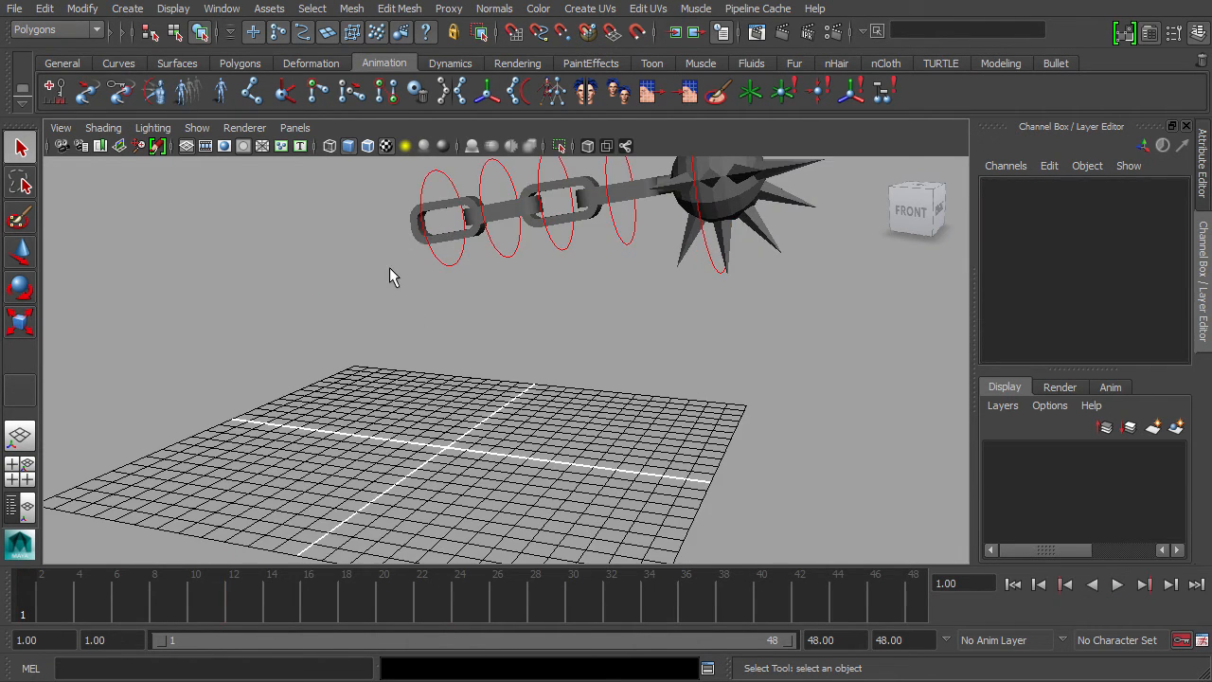
alt+middle_drag(379, 274, 350, 311)
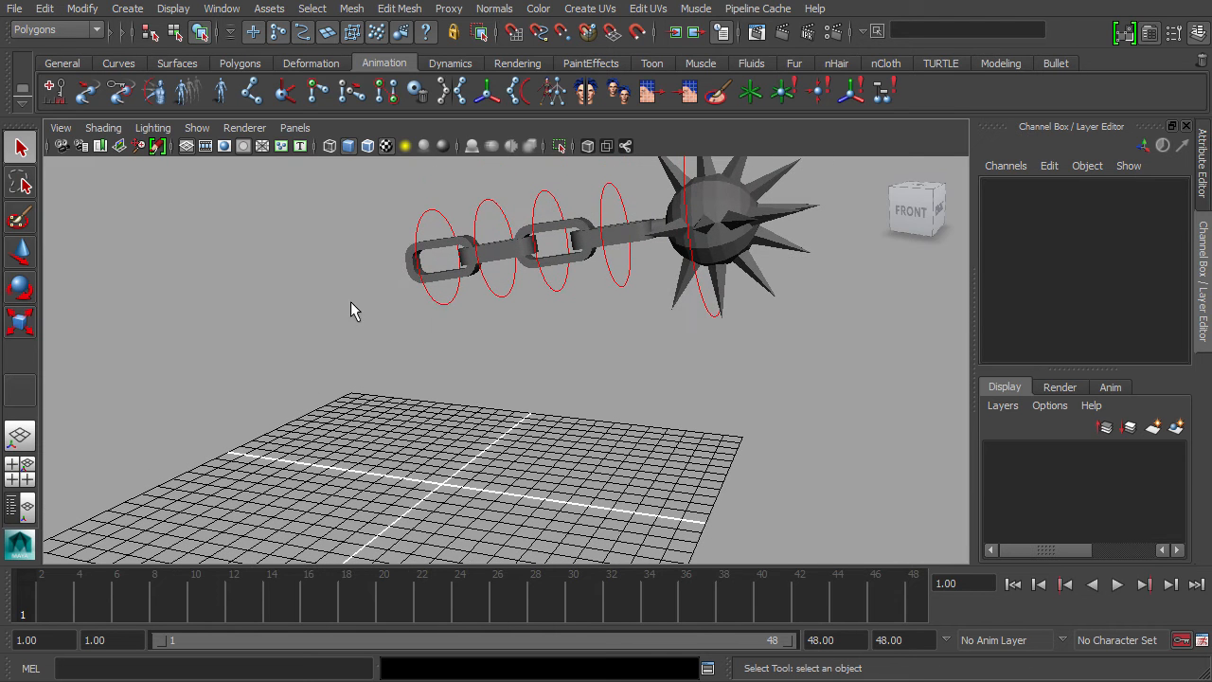
click(412, 275)
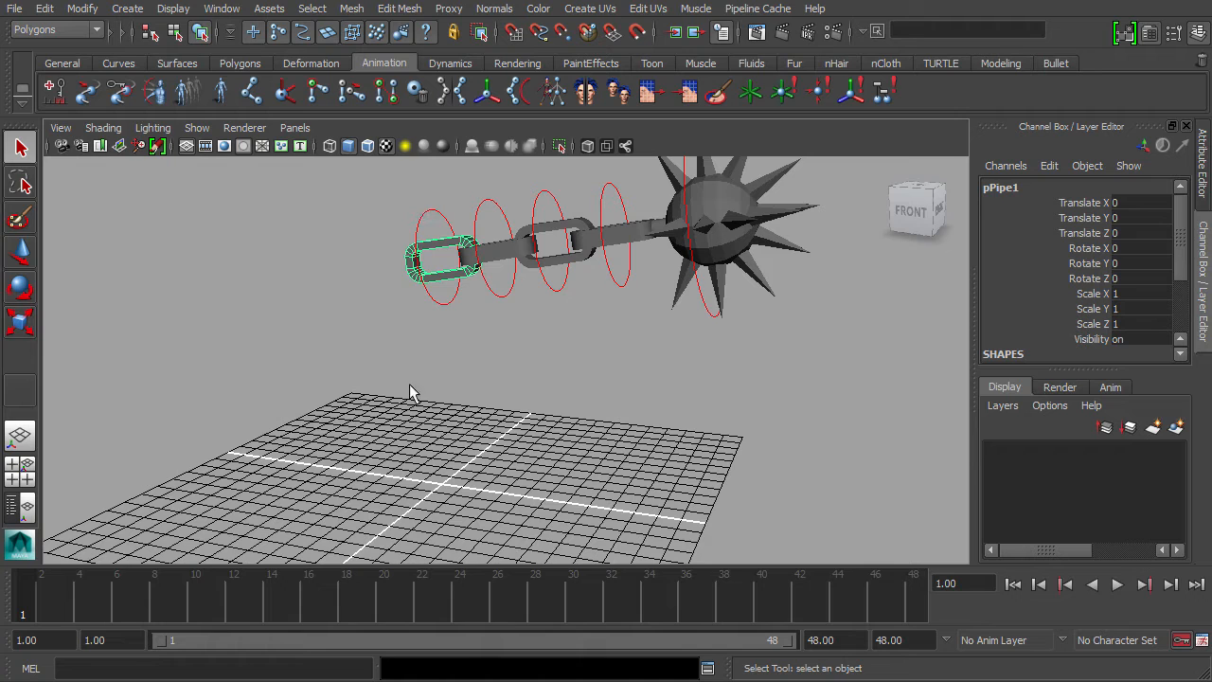
key(Up)
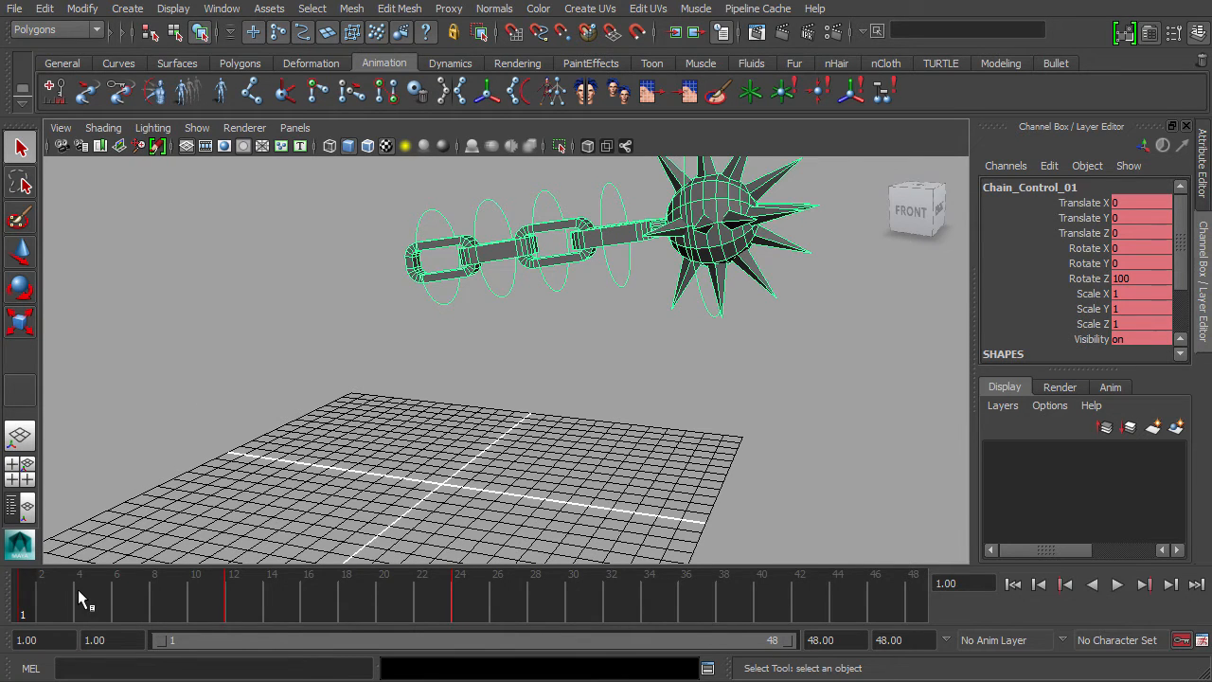
key(alt+v)
click(118, 611)
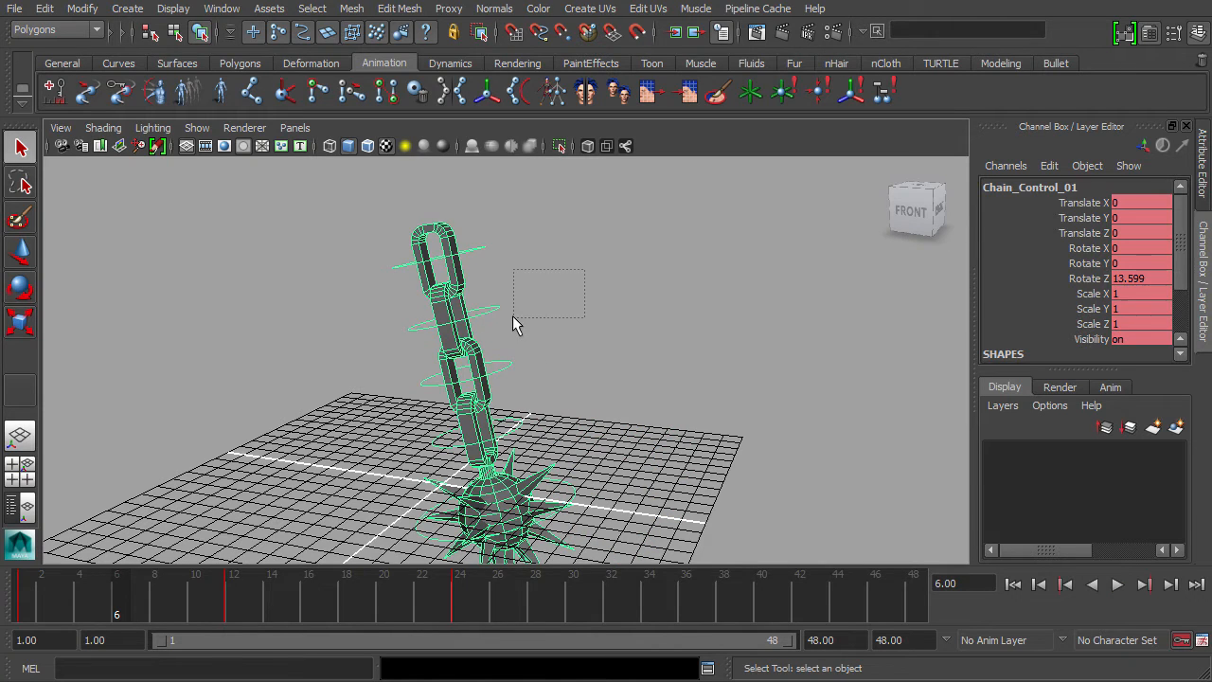
Step: At frame 6, rotate the second chain control to a Rotate Z of about 43.8 and key it
drag(512, 315, 512, 316)
click(497, 313)
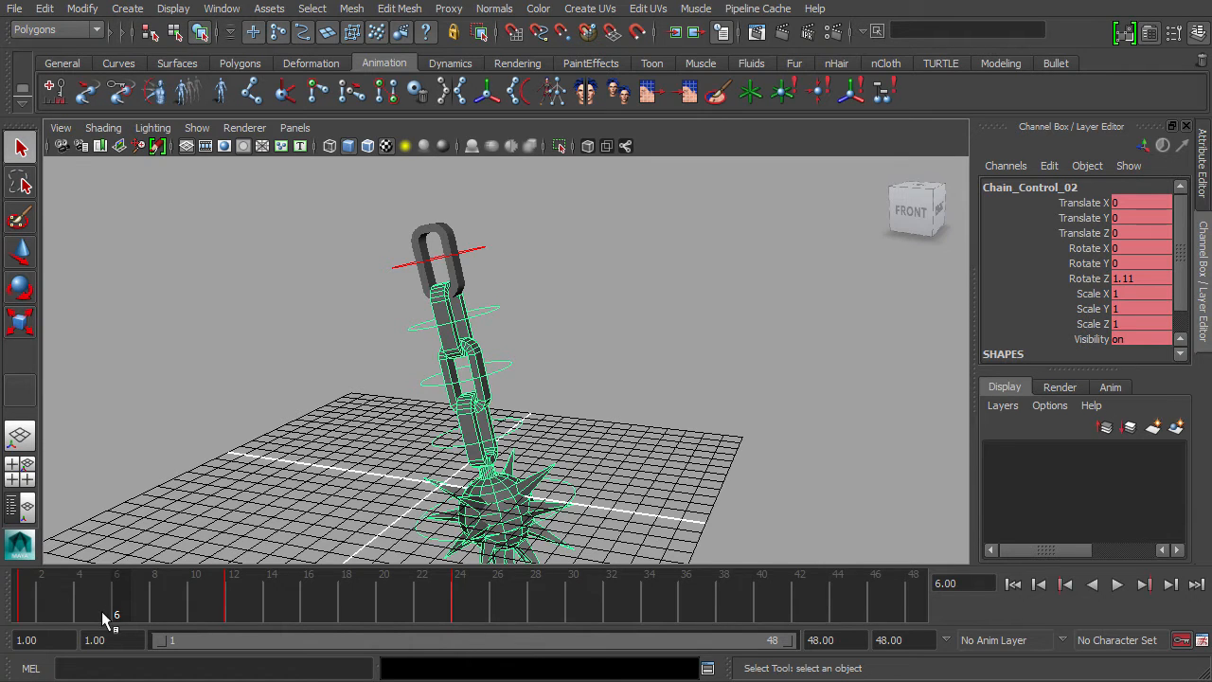
drag(90, 611, 117, 610)
click(504, 289)
click(490, 320)
key(e)
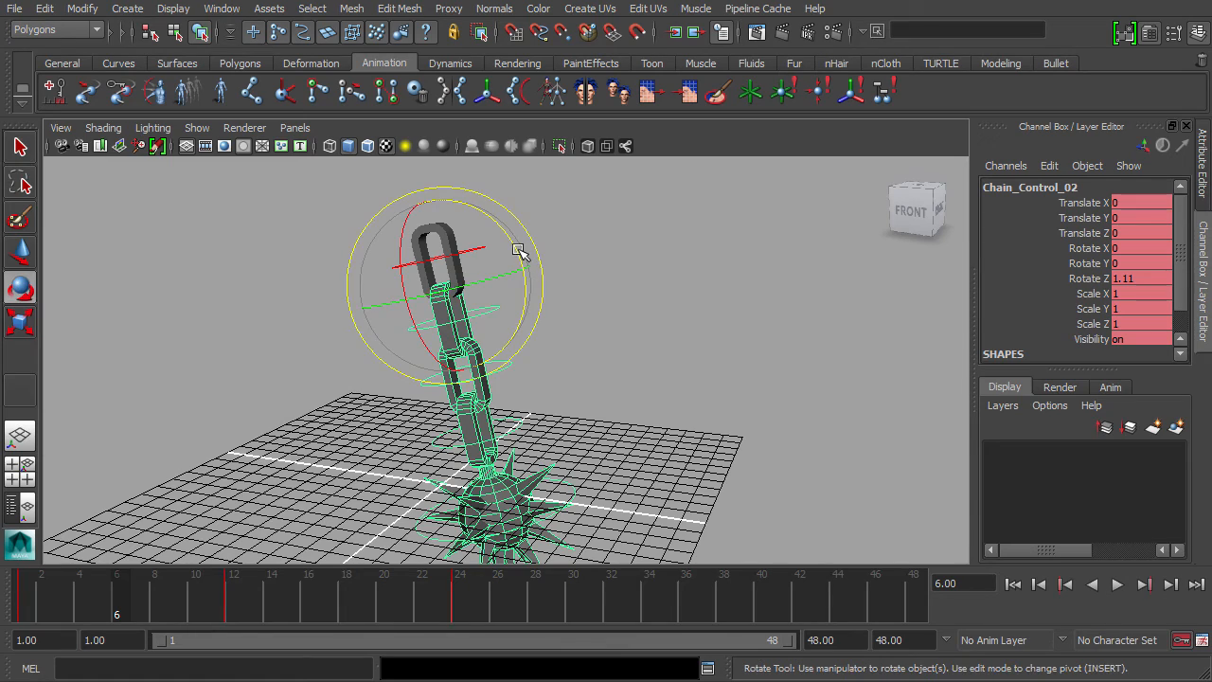
drag(520, 252, 486, 179)
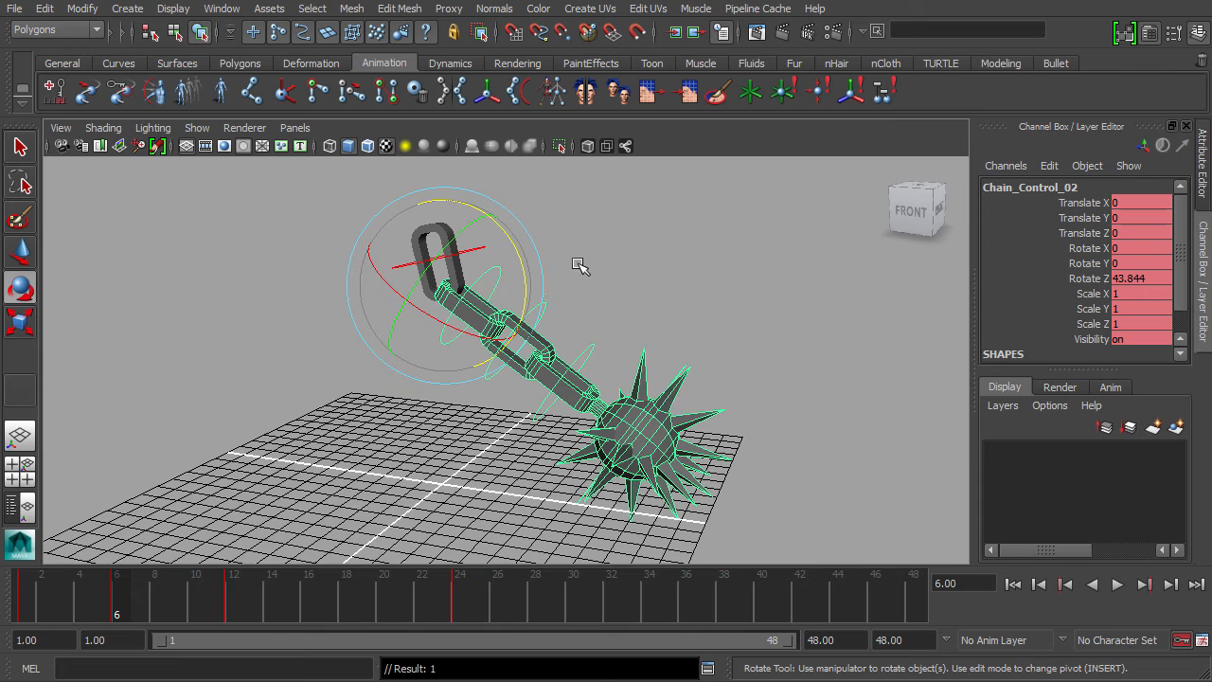
Step: At frame 6, bend the lower chain controls upward, rotate the mace control to Rotate Z 27.655 and key it
click(536, 307)
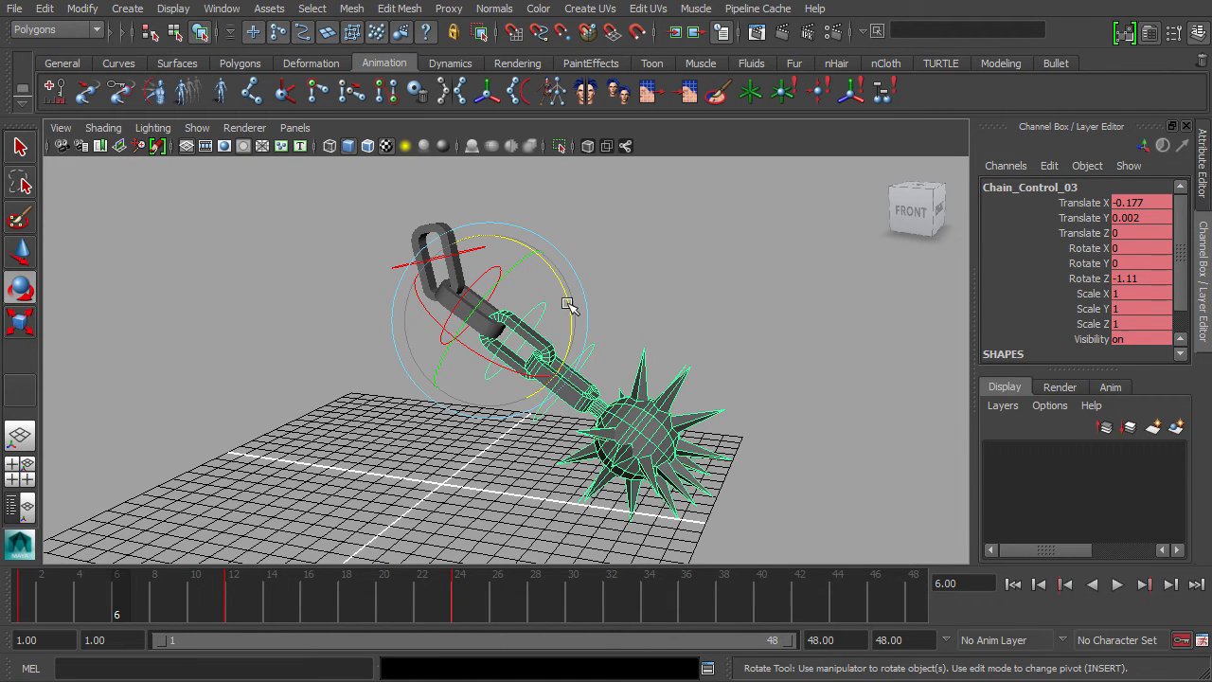
drag(567, 304, 612, 248)
click(621, 237)
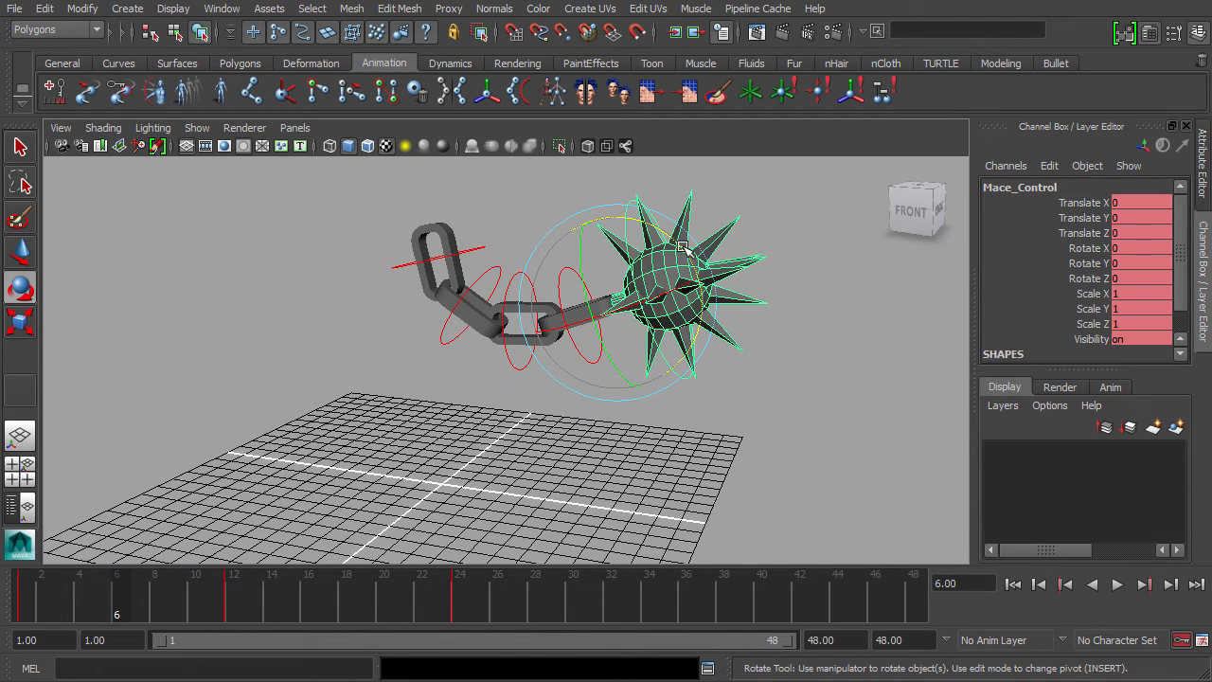
drag(681, 247, 652, 219)
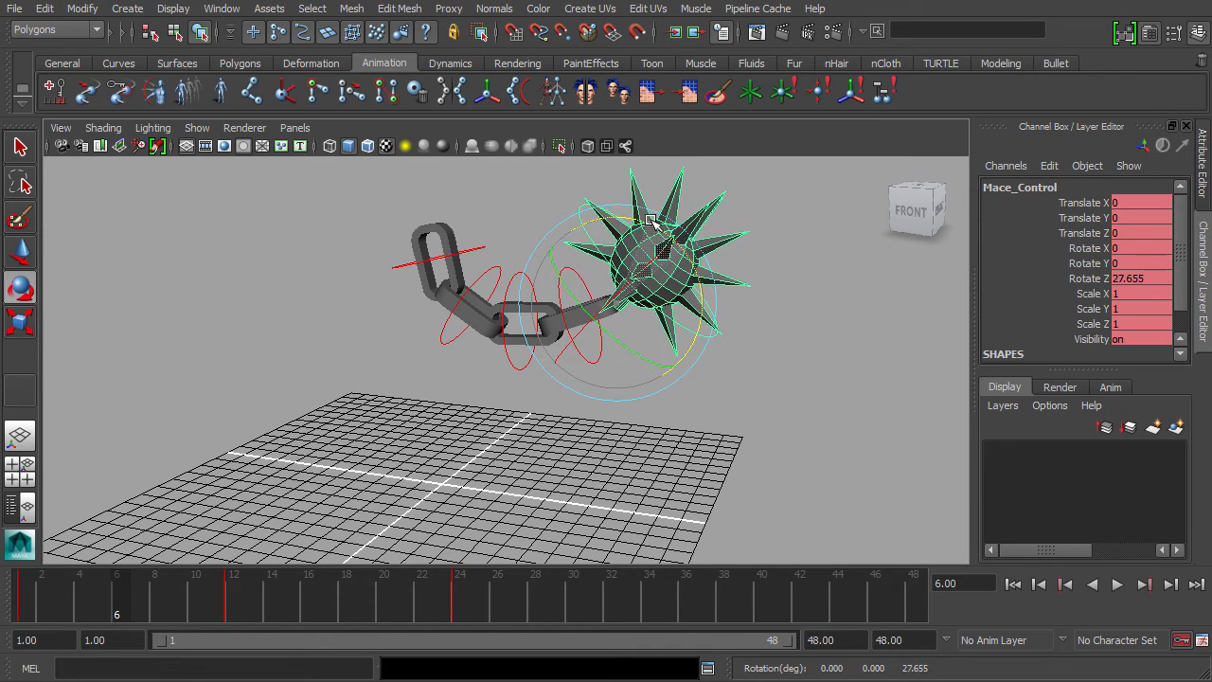
key(s)
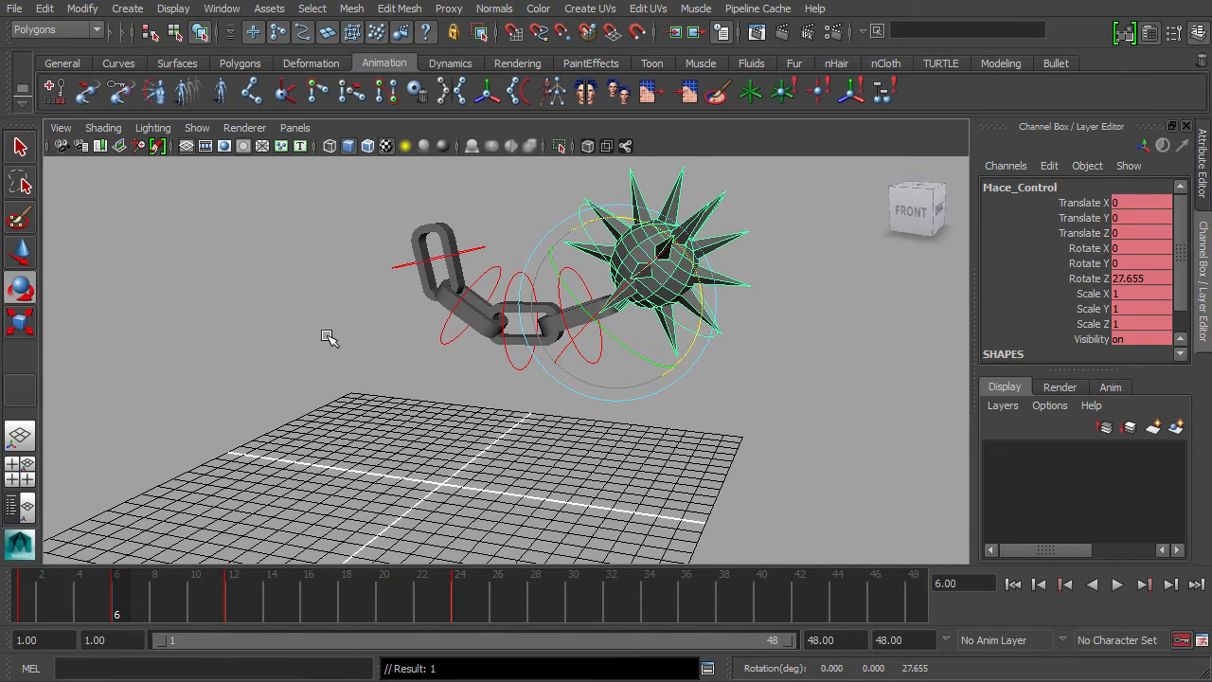
Step: Play and scrub the swing from frame 1 to review the bent chain pose at frame 6
mouse_move(312, 338)
alt+middle_down()
mouse_move(341, 316)
mouse_move(319, 331)
alt+middle_up()
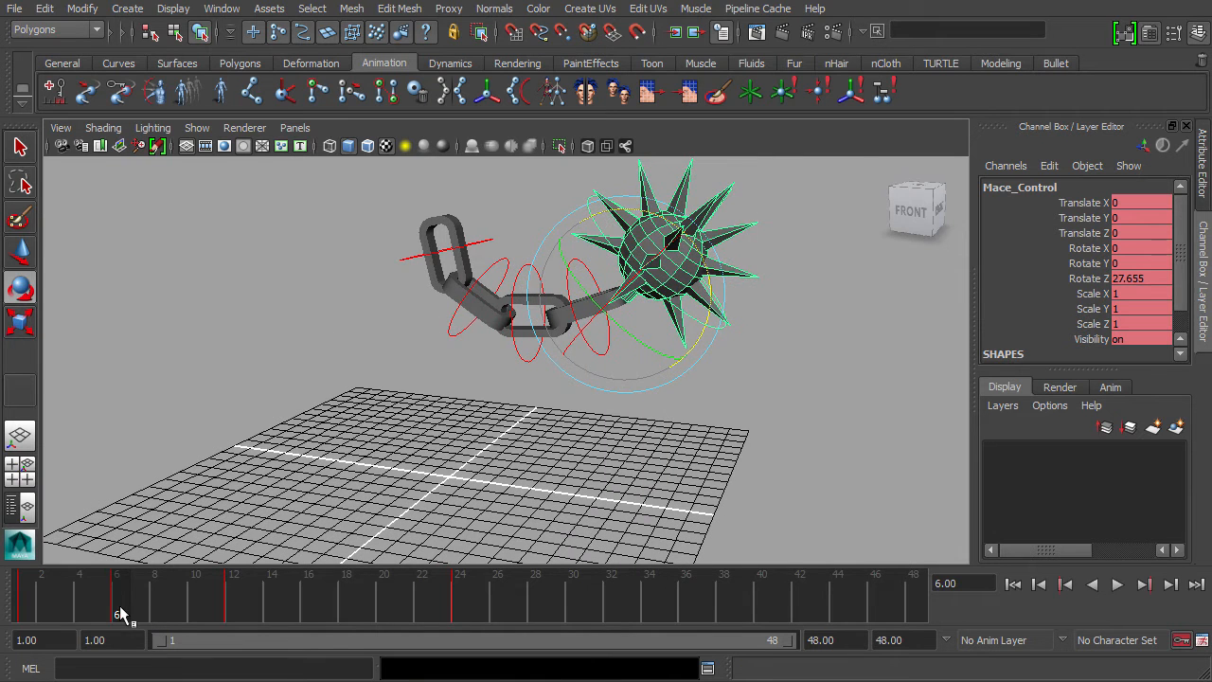
drag(118, 606, 13, 574)
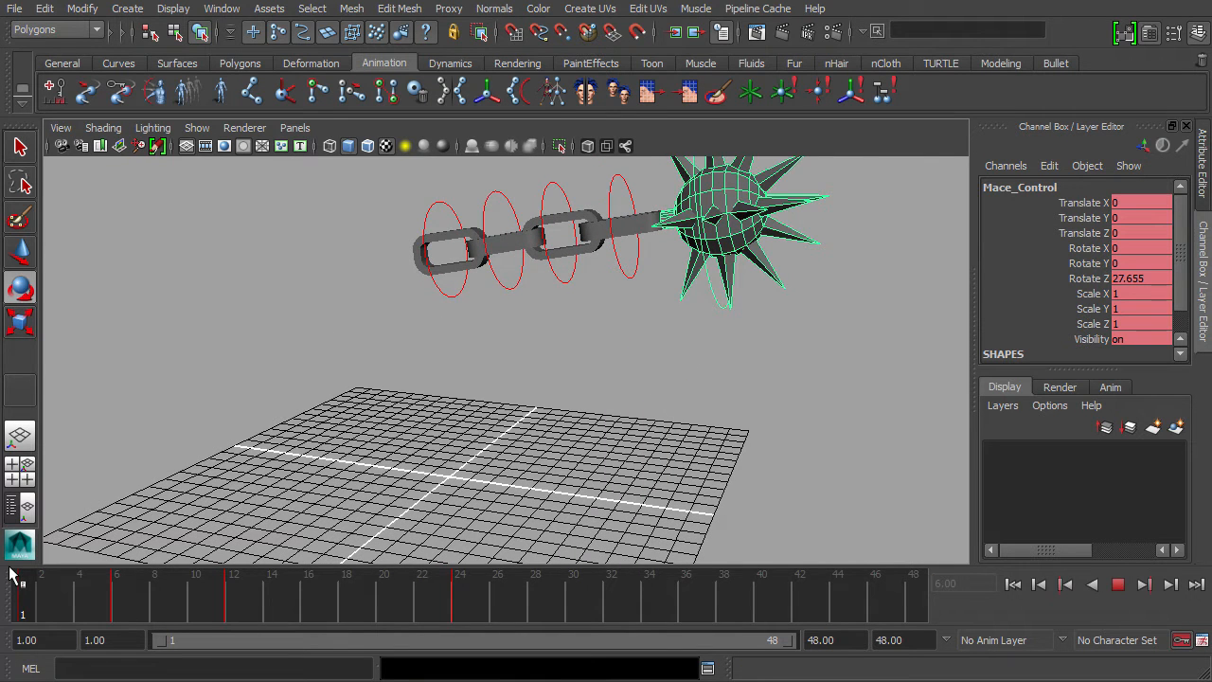
click(451, 268)
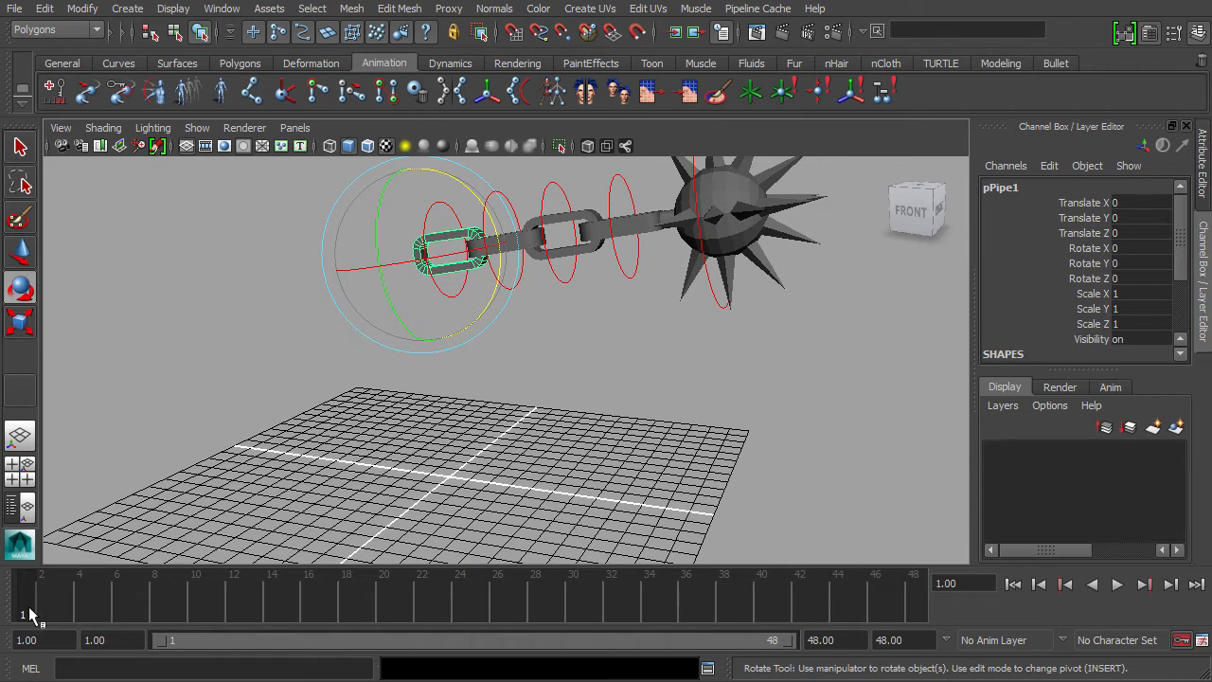
key(alt+v)
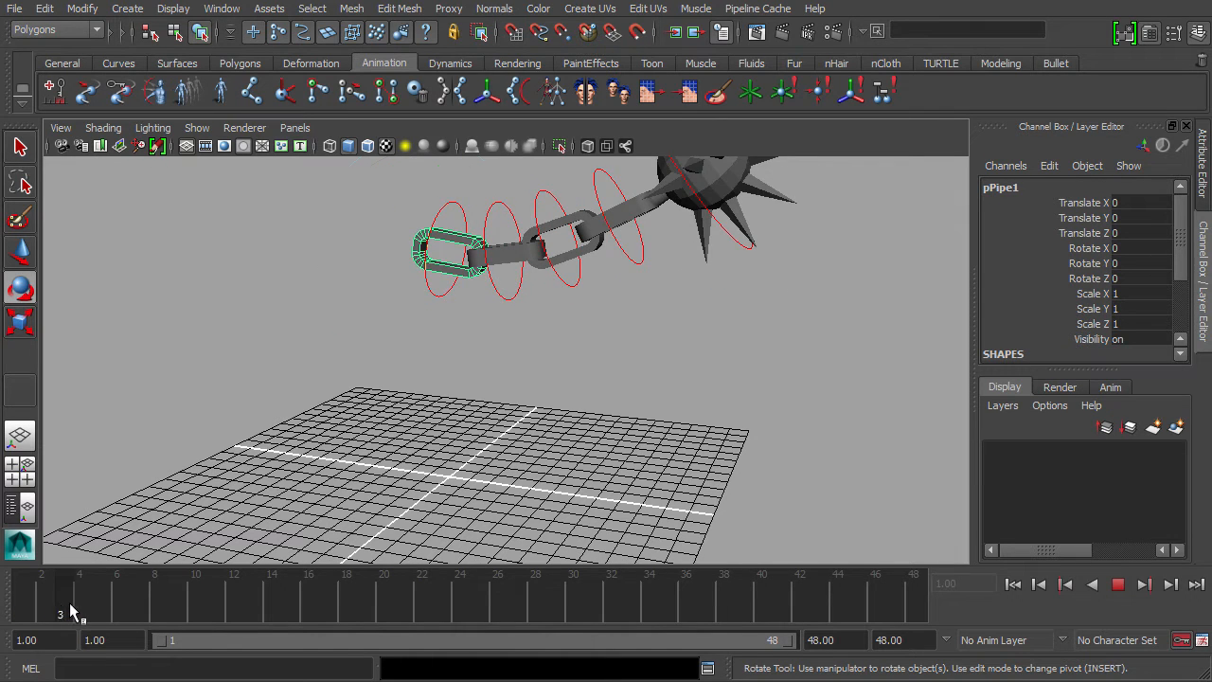
drag(69, 602, 186, 606)
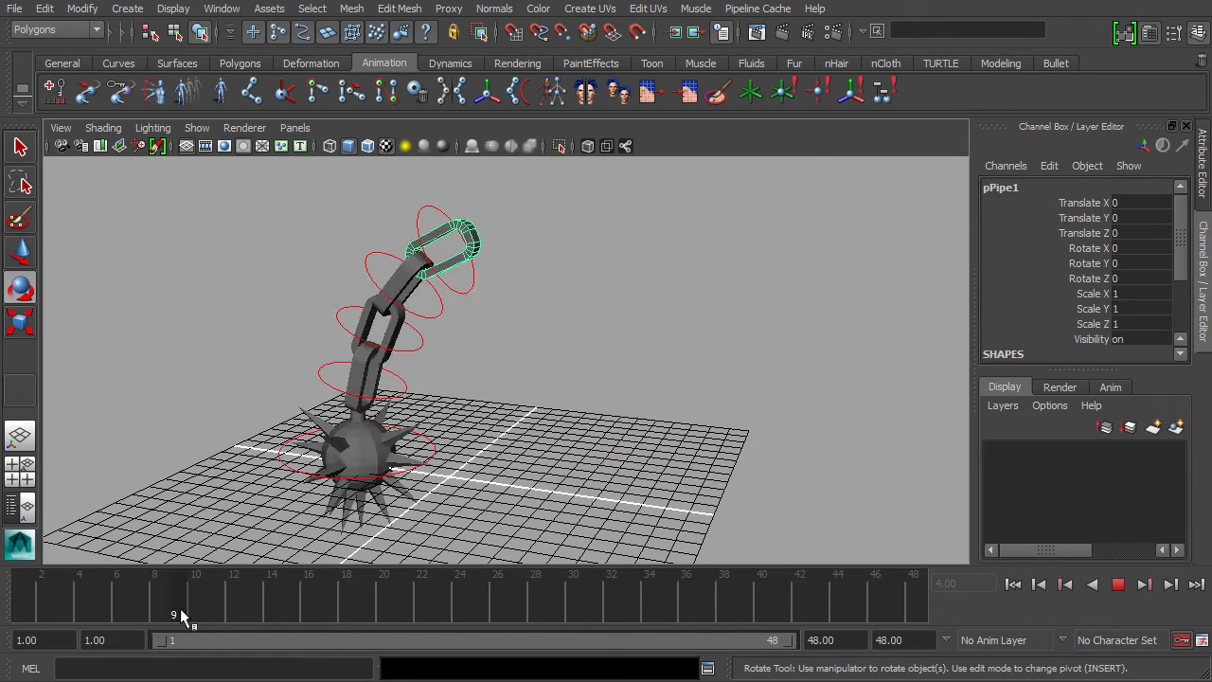
key(alt+shift+v)
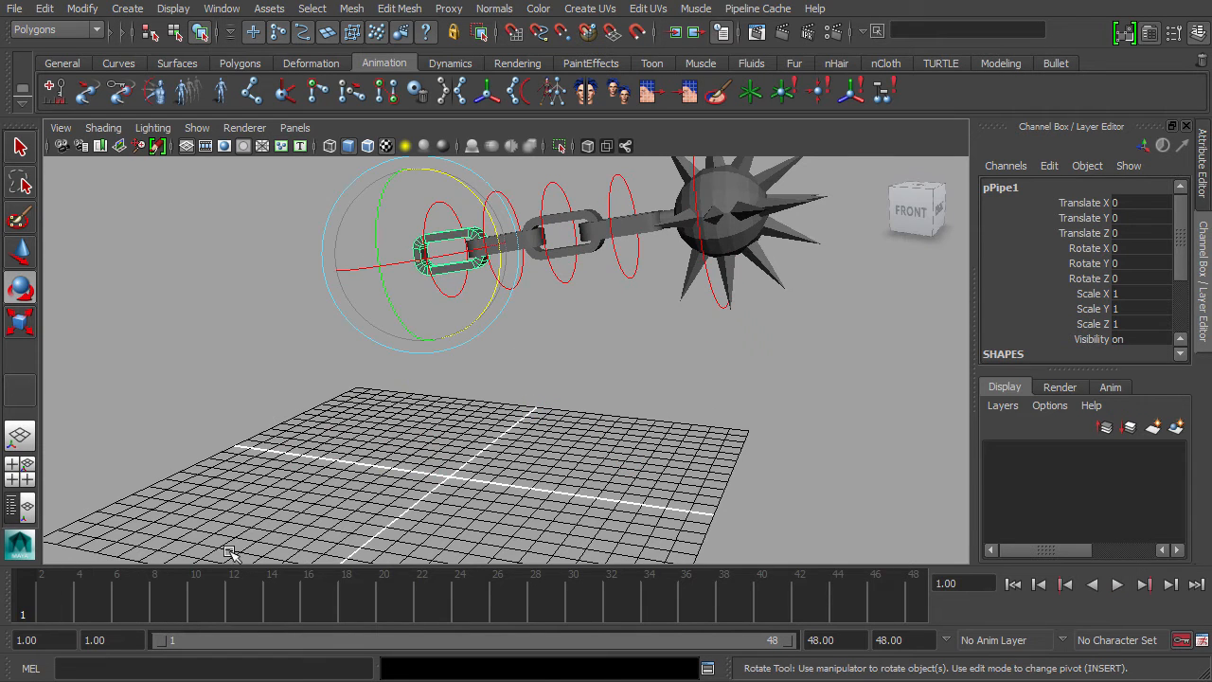
click(1120, 586)
key(alt+v)
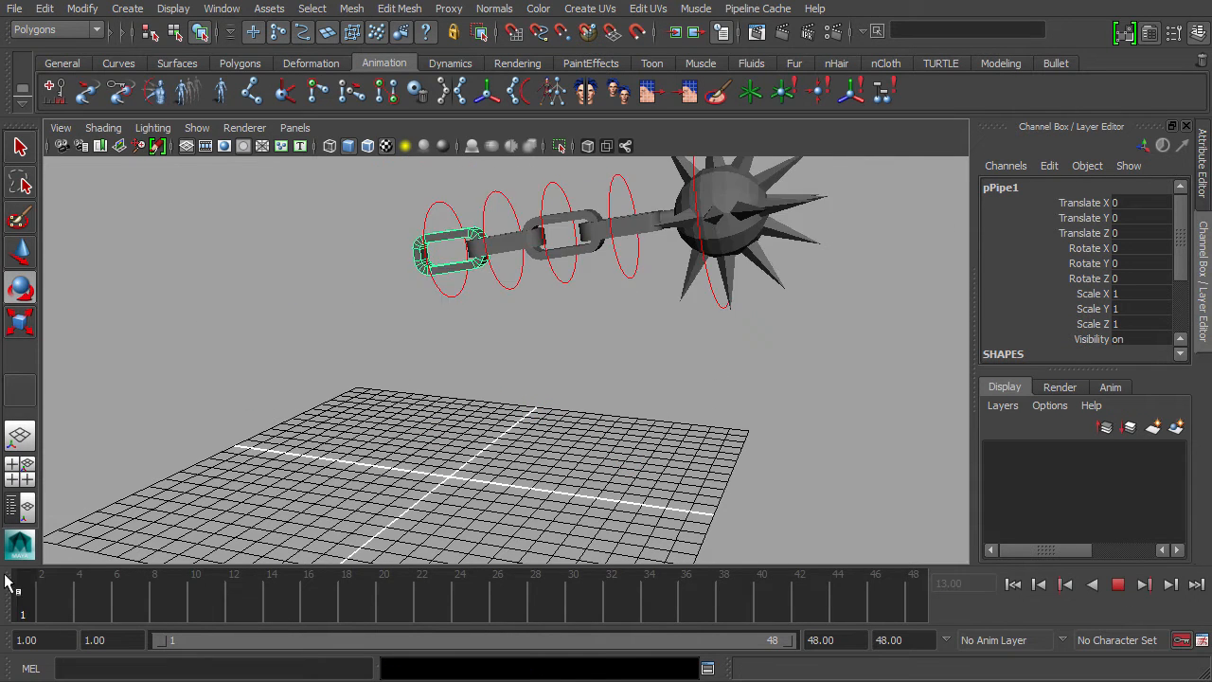
Step: Select the second chain control at frame 6 and scrub forward to frame 17
drag(216, 611, 122, 609)
click(563, 239)
click(508, 262)
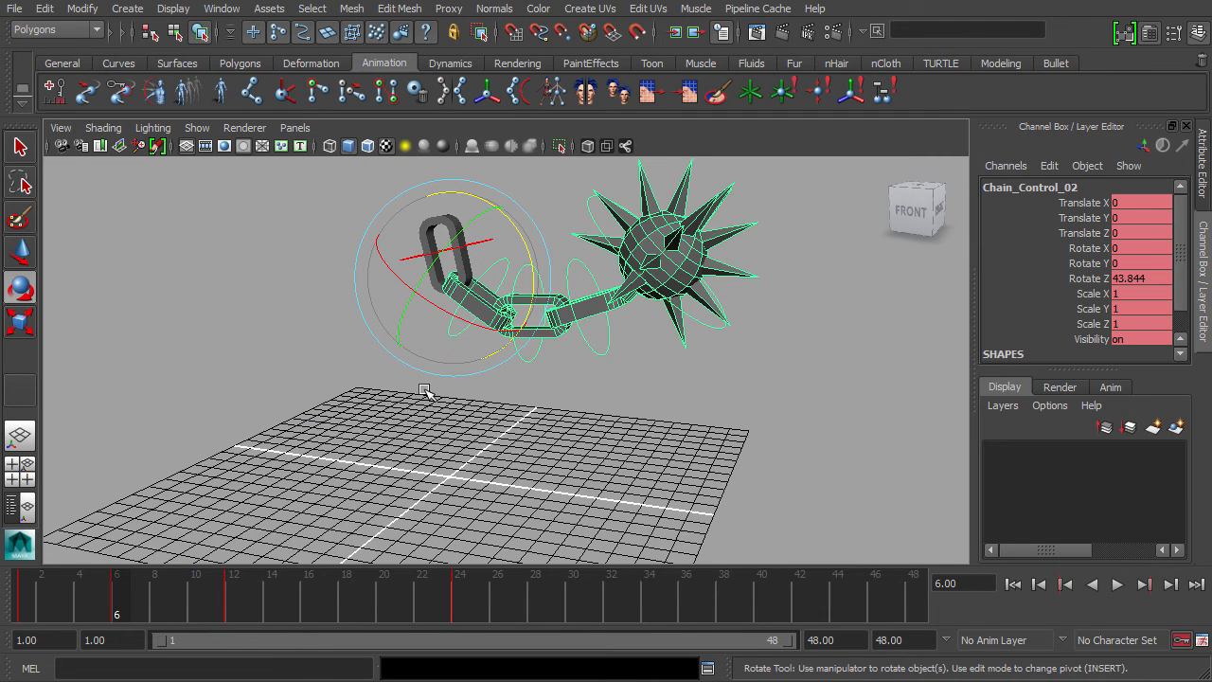
key(alt+v)
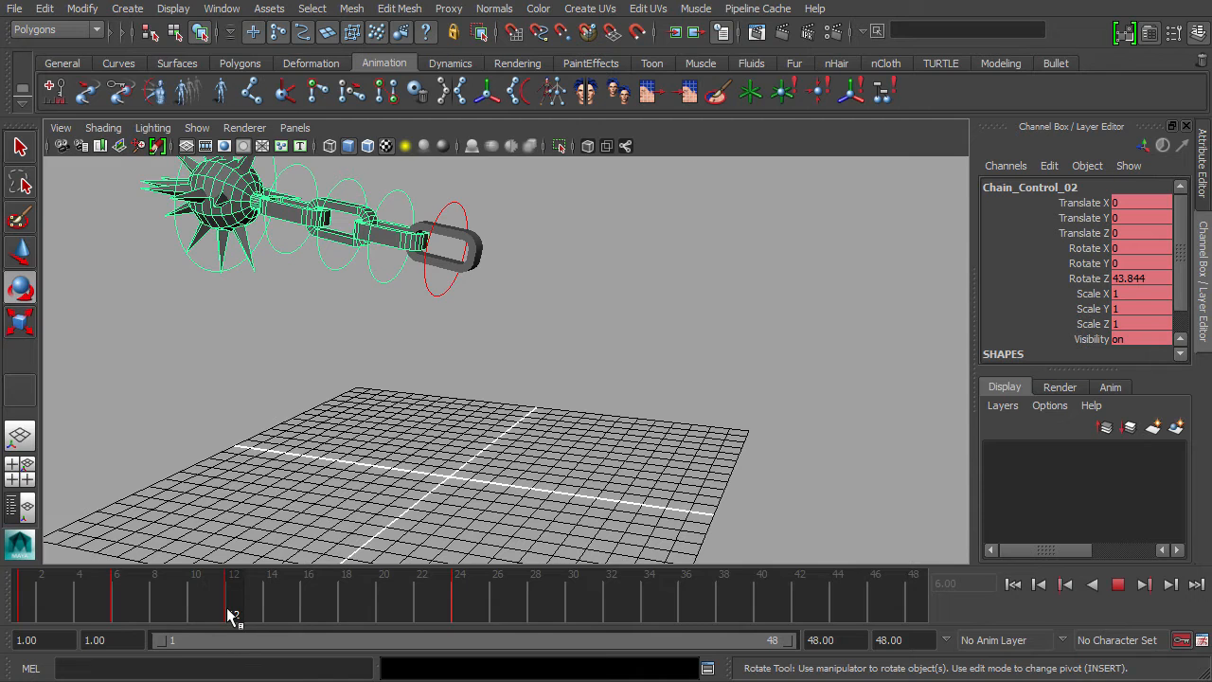
drag(243, 608, 322, 612)
key(alt+v)
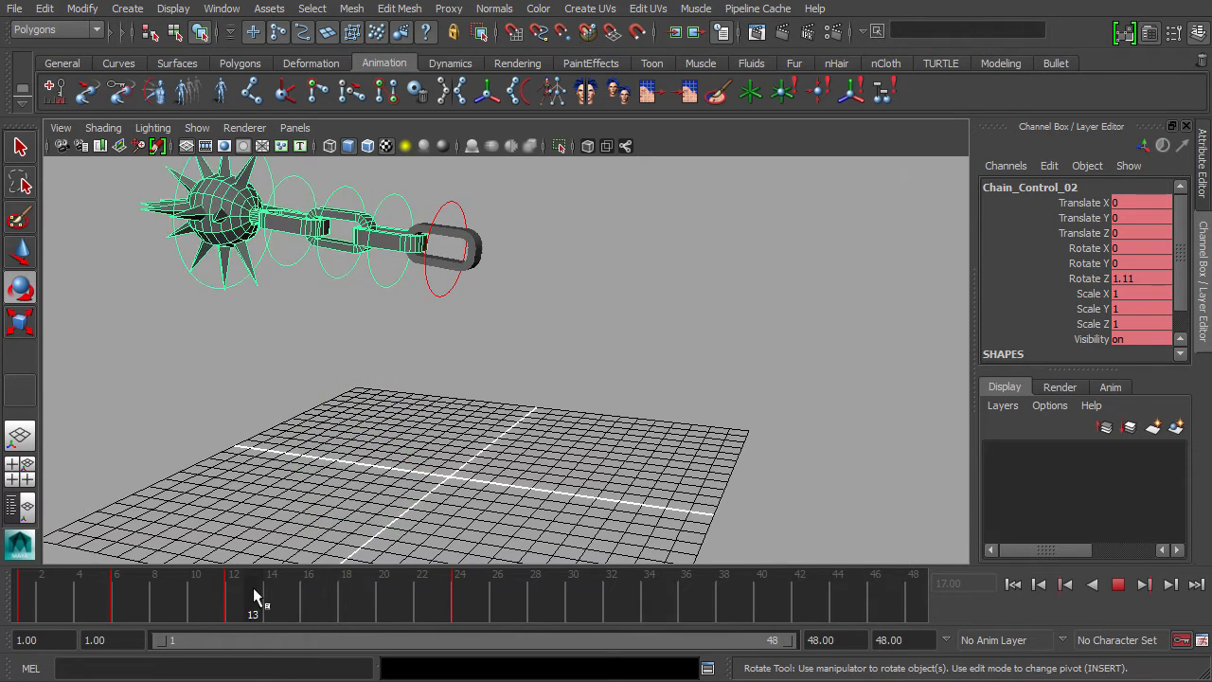
drag(327, 604, 328, 604)
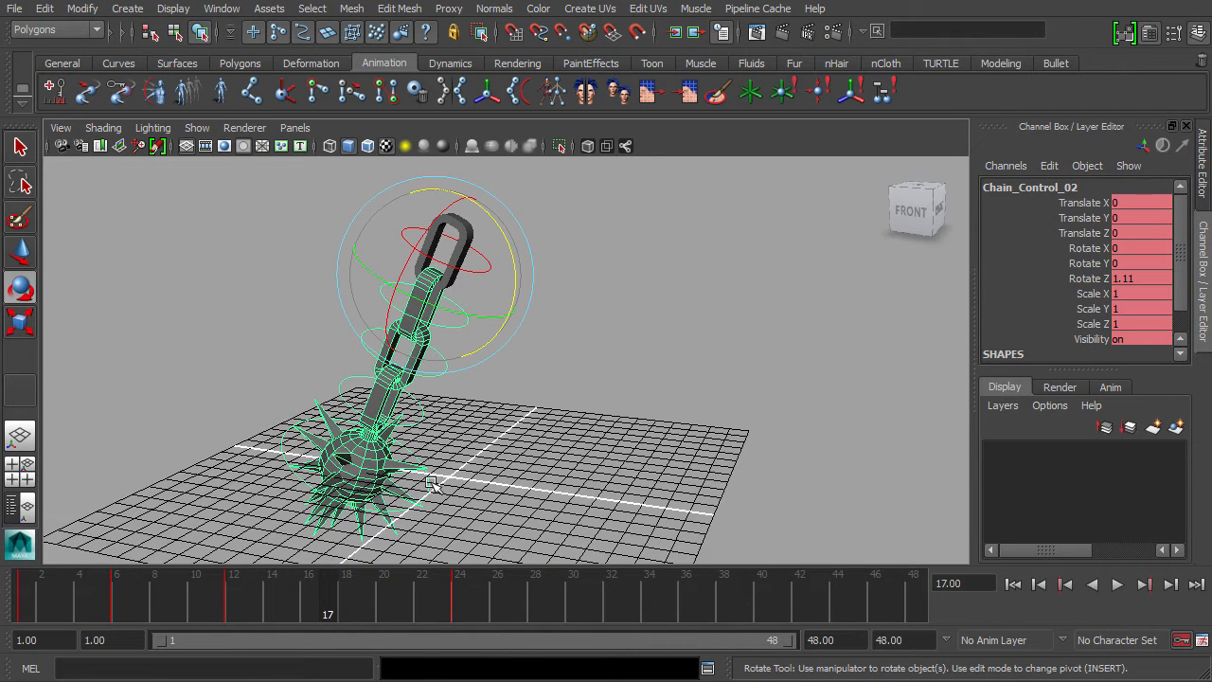
Step: At frame 17, rotate the second chain control to a Rotate Z of about -32.4
click(566, 357)
click(466, 325)
click(1090, 279)
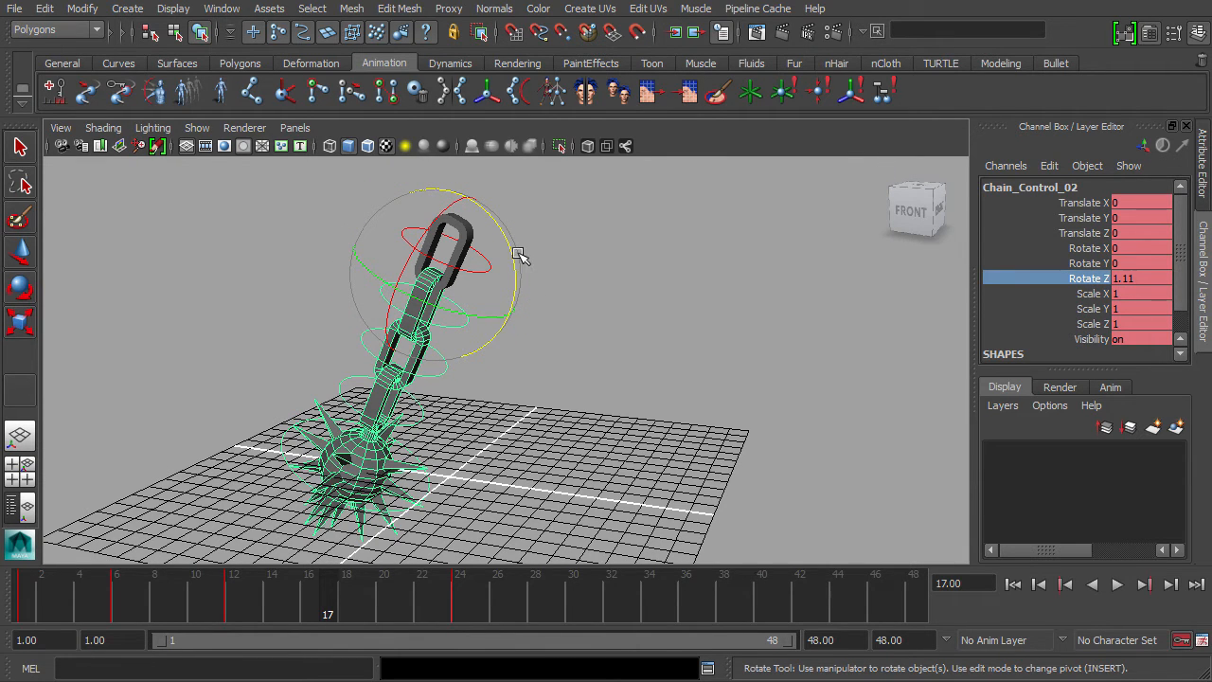
drag(510, 249, 510, 300)
key(ctrl+z)
key(ctrl+z)
key(ctrl+z)
key(ctrl+z)
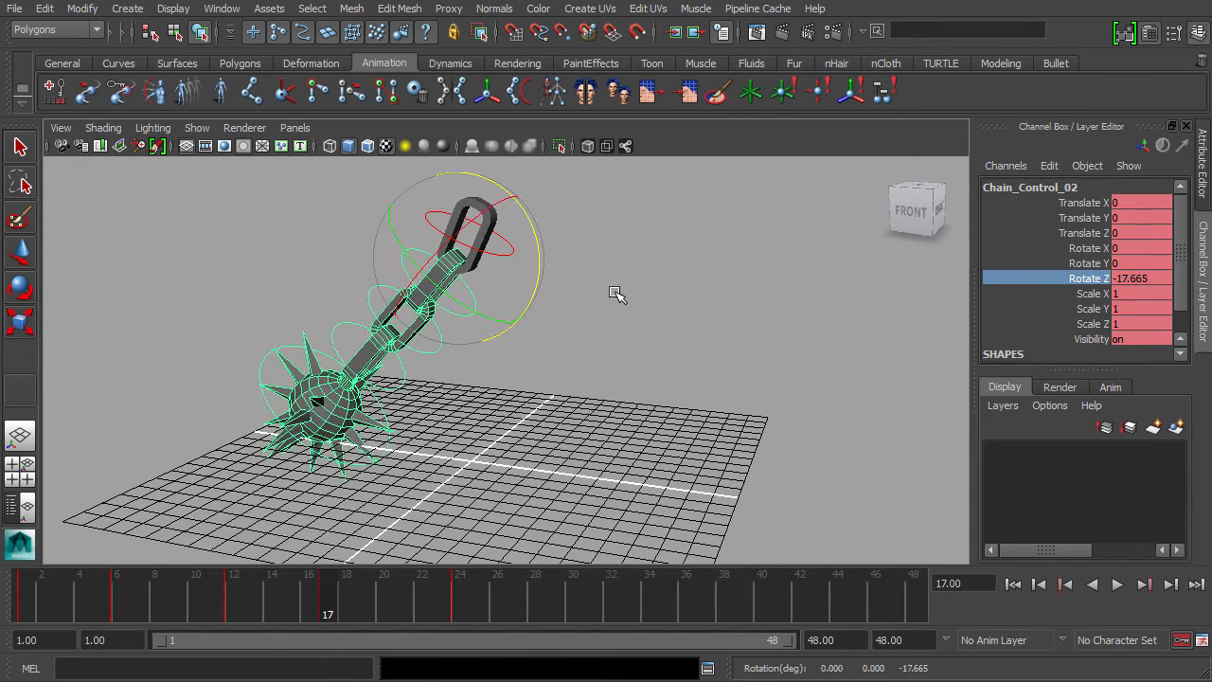
alt+middle_drag(435, 359, 461, 347)
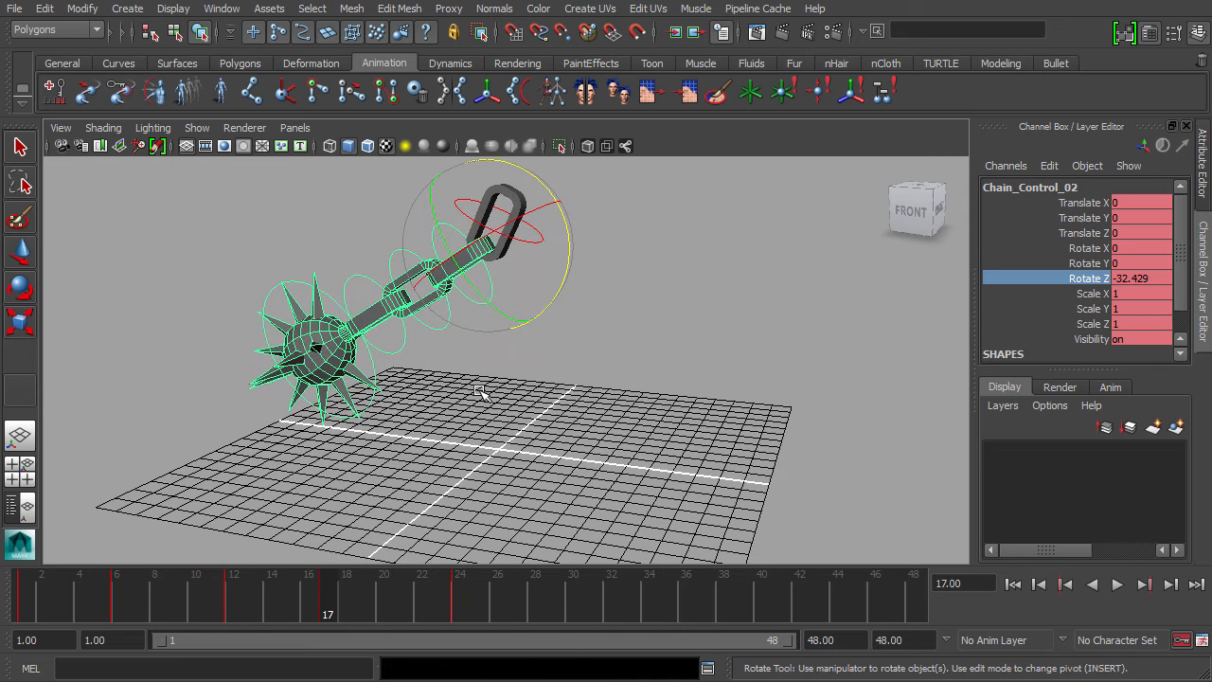
Step: At frame 17, rotate the third chain control to swing the lower chain and mace up to roughly horizontal
drag(481, 378, 439, 320)
drag(522, 272, 527, 307)
click(396, 418)
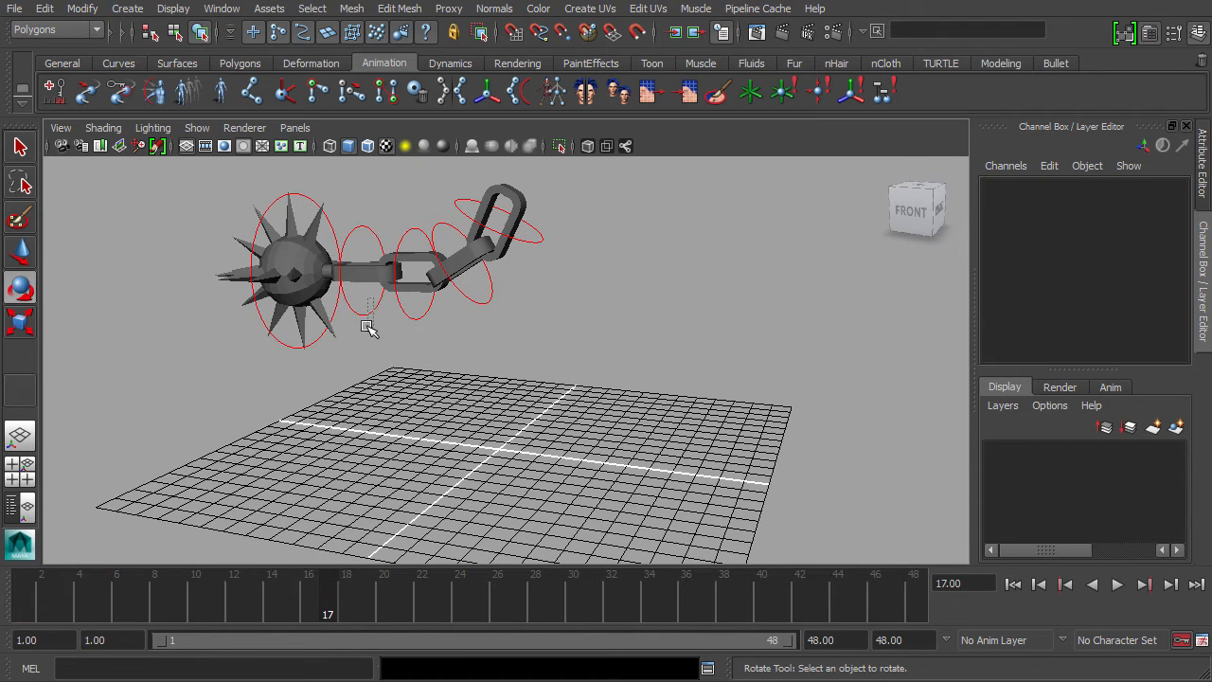
Step: At frame 17, rotate the last chain control to Rotate Z -24.556 and the mace control to -21.315, keying the pose
drag(367, 325, 364, 311)
mouse_move(457, 248)
mouse_down()
mouse_move(471, 270)
mouse_move(468, 247)
mouse_up()
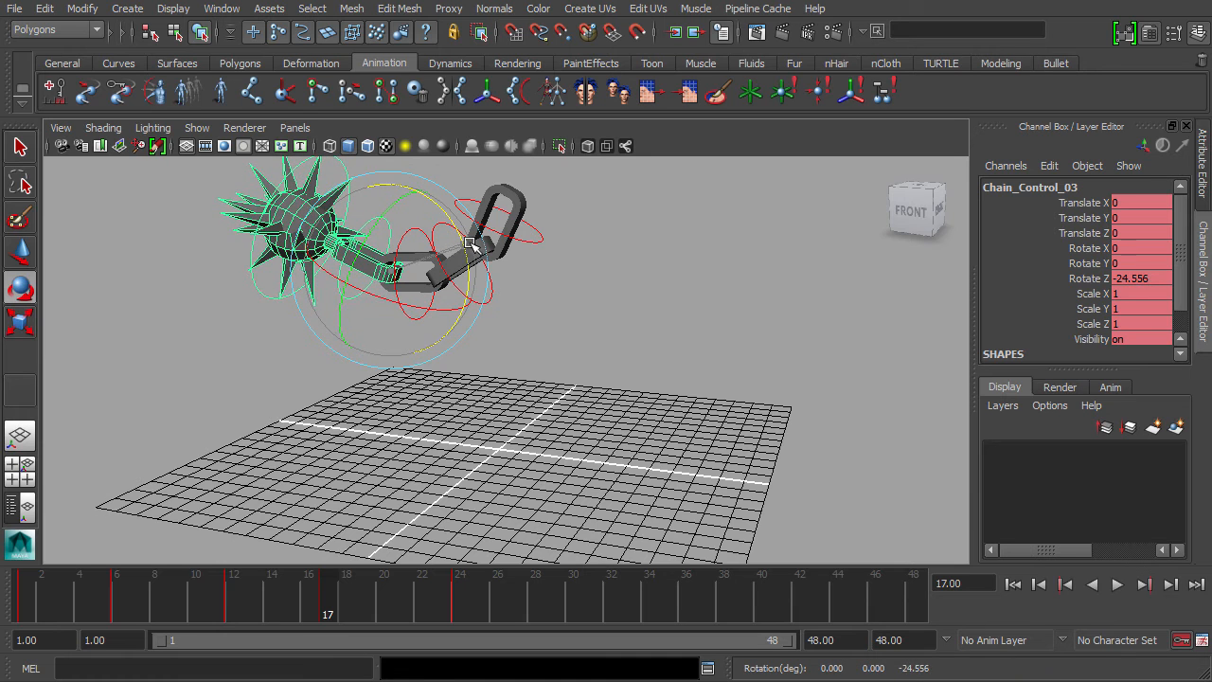
click(323, 248)
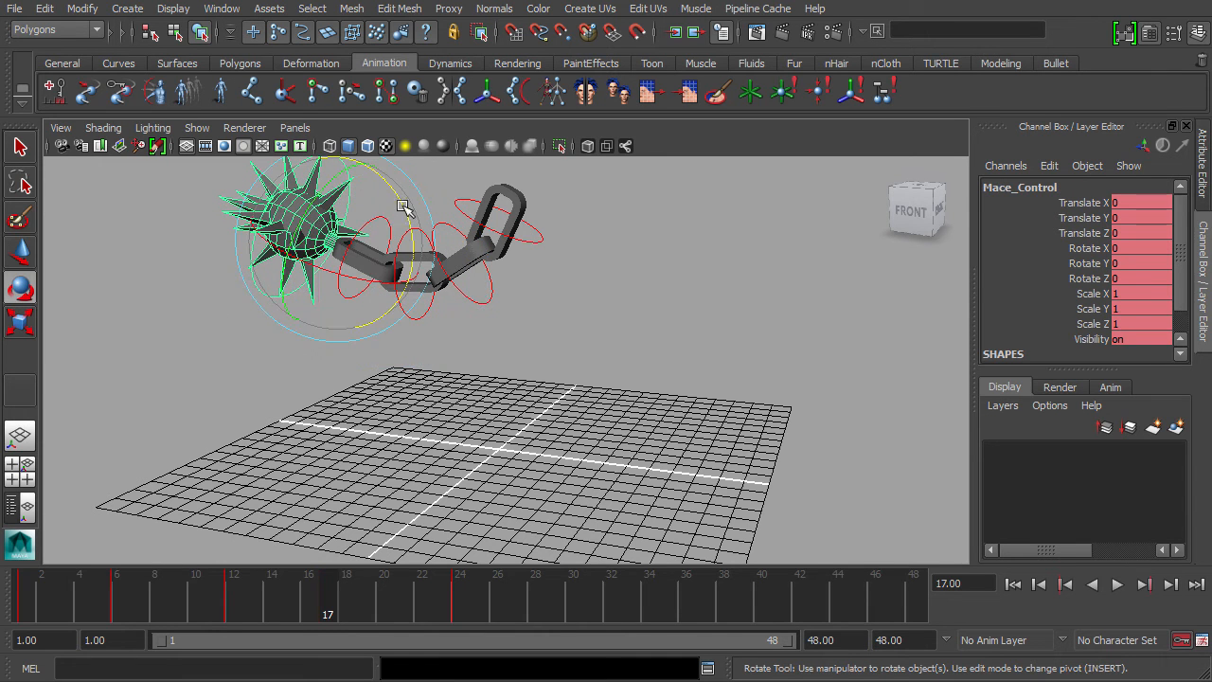
drag(401, 201, 407, 235)
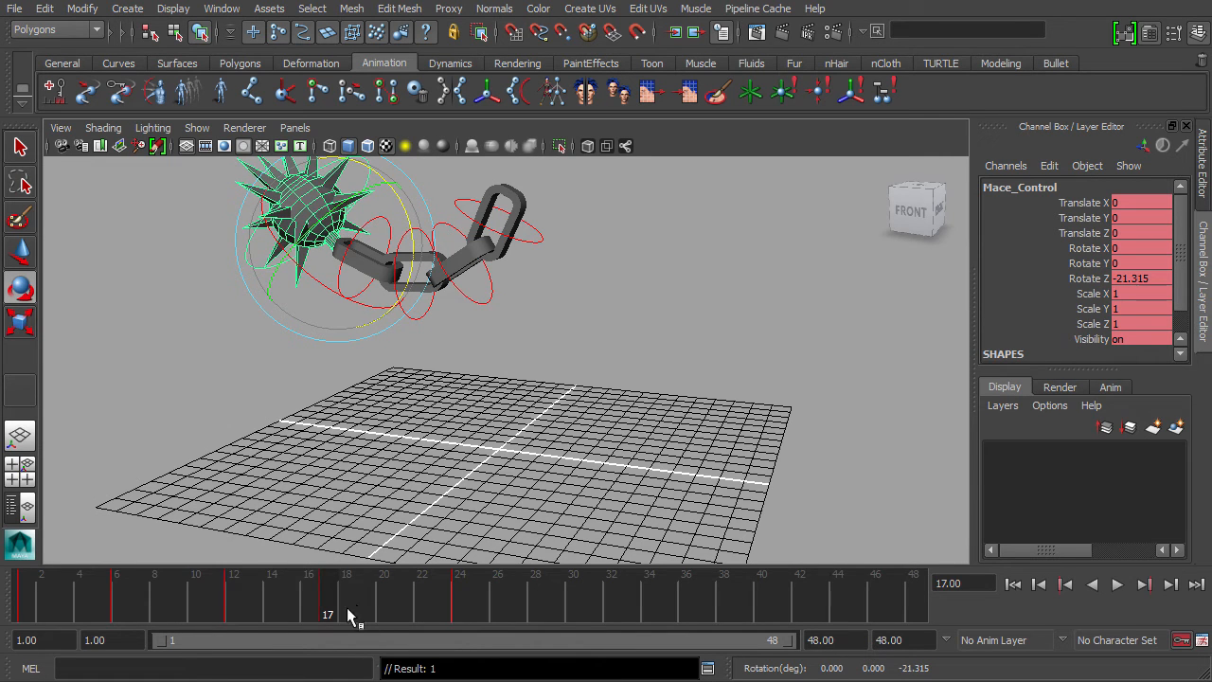
Step: Play the swing from frame 1, stop it, undo the accidental mace rotation and return to frame 1
drag(322, 611, 21, 606)
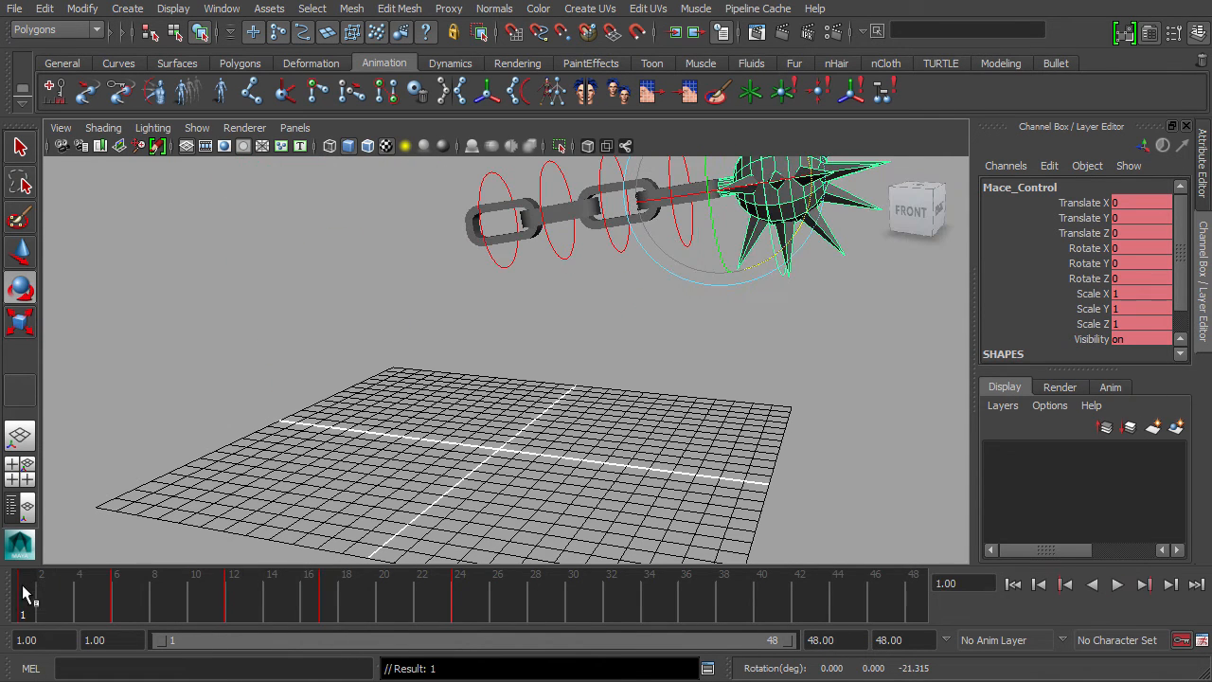
click(1117, 587)
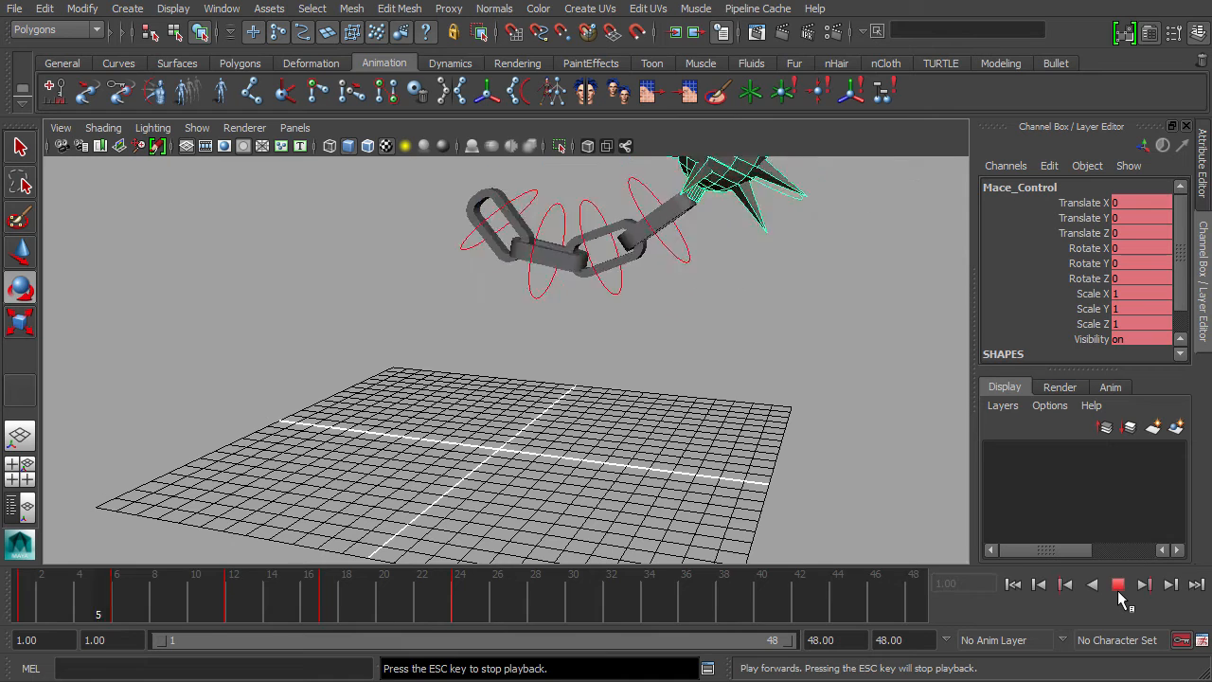
scroll(699, 475, down, 4)
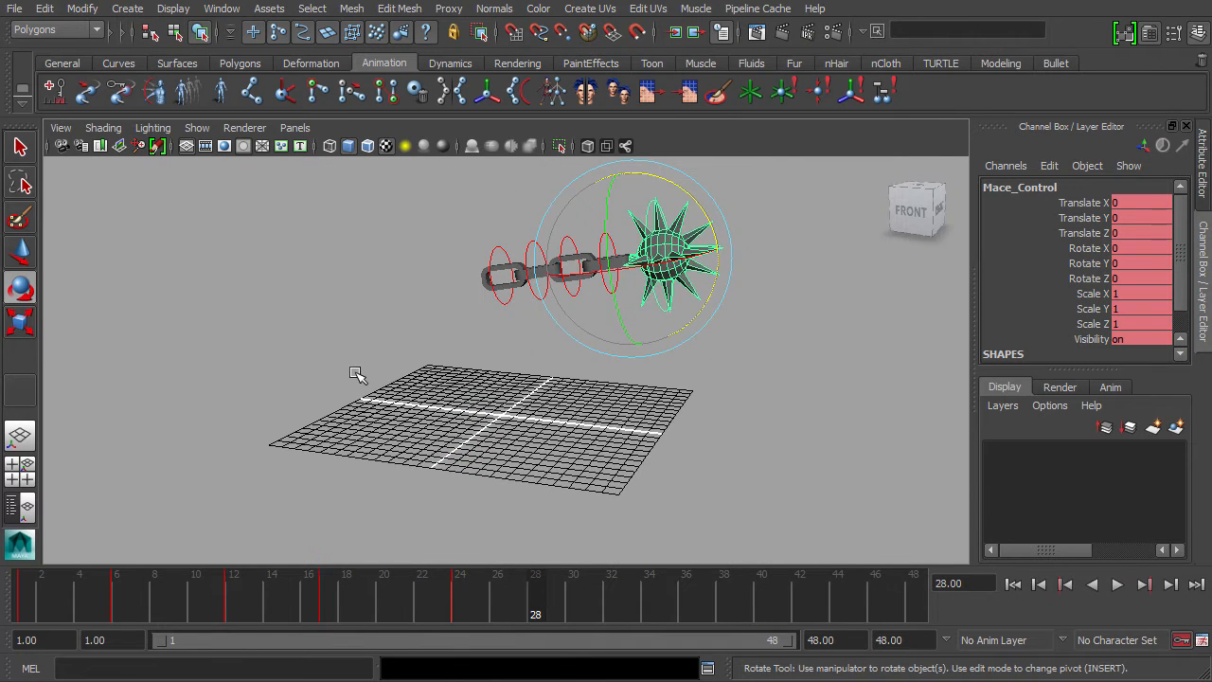
alt+middle_drag(354, 371, 347, 338)
key(ctrl+z)
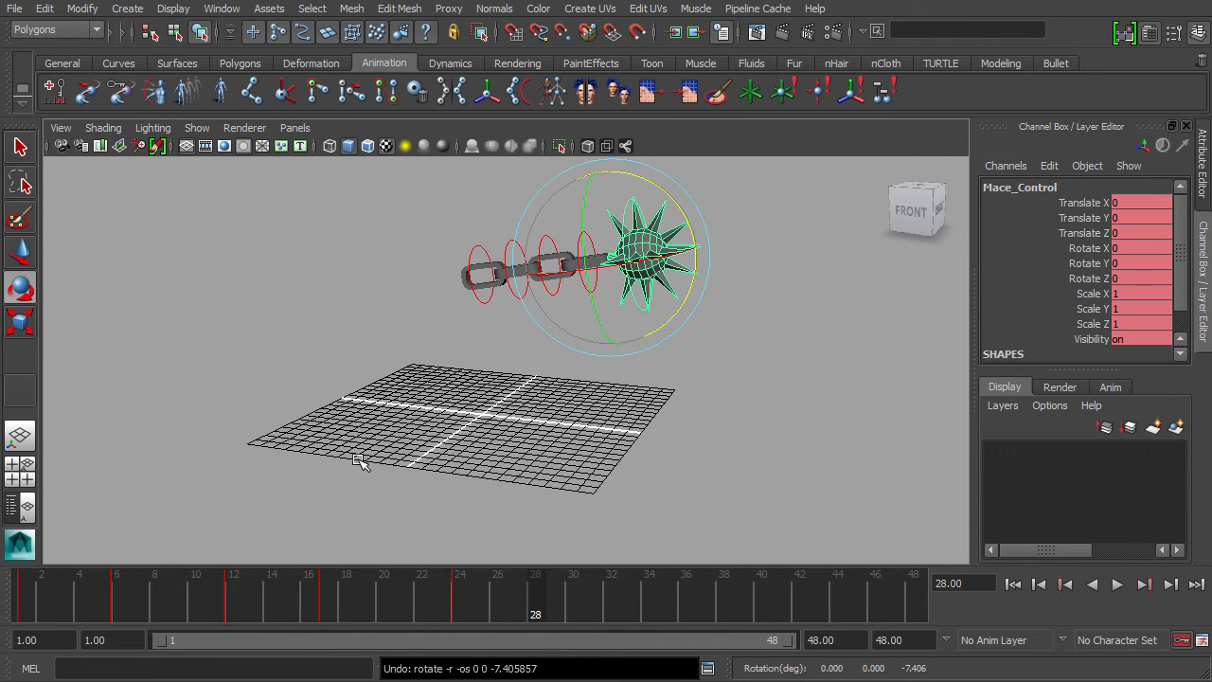
drag(326, 610, 22, 608)
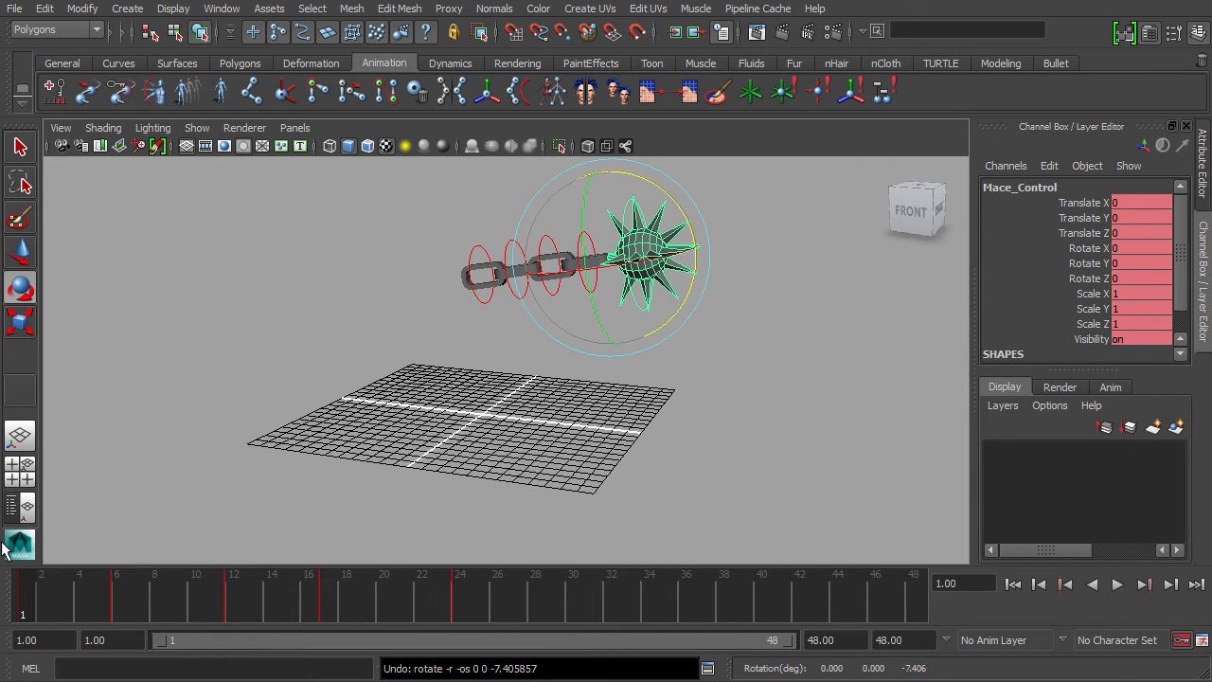
Step: Play the mace swing several times from frame 1 to review the timing of the chain and mace
click(1118, 584)
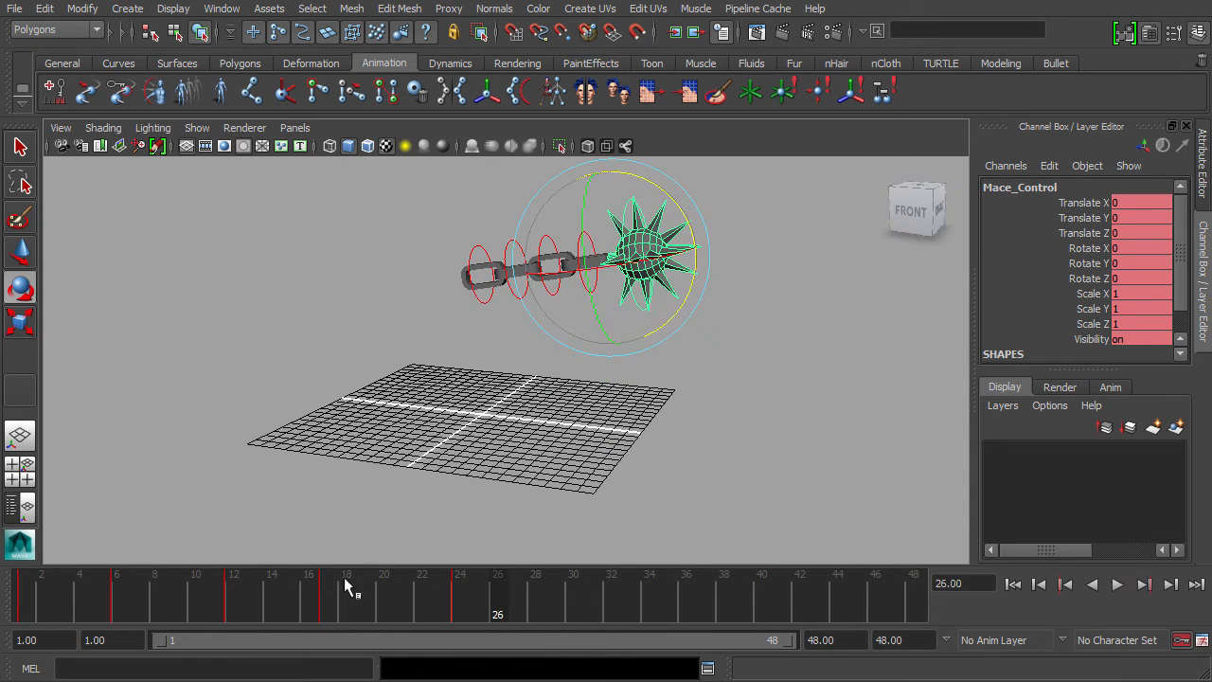
drag(344, 577, 21, 586)
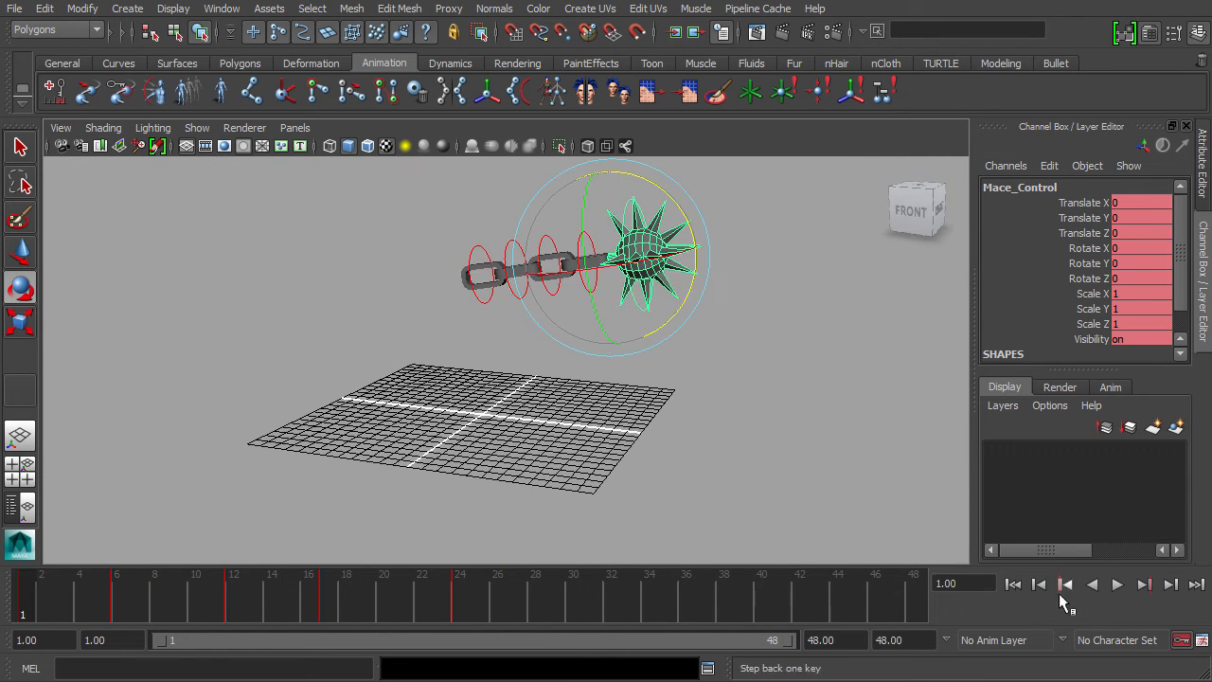
click(1121, 588)
click(1122, 588)
drag(207, 594, 21, 603)
click(1118, 585)
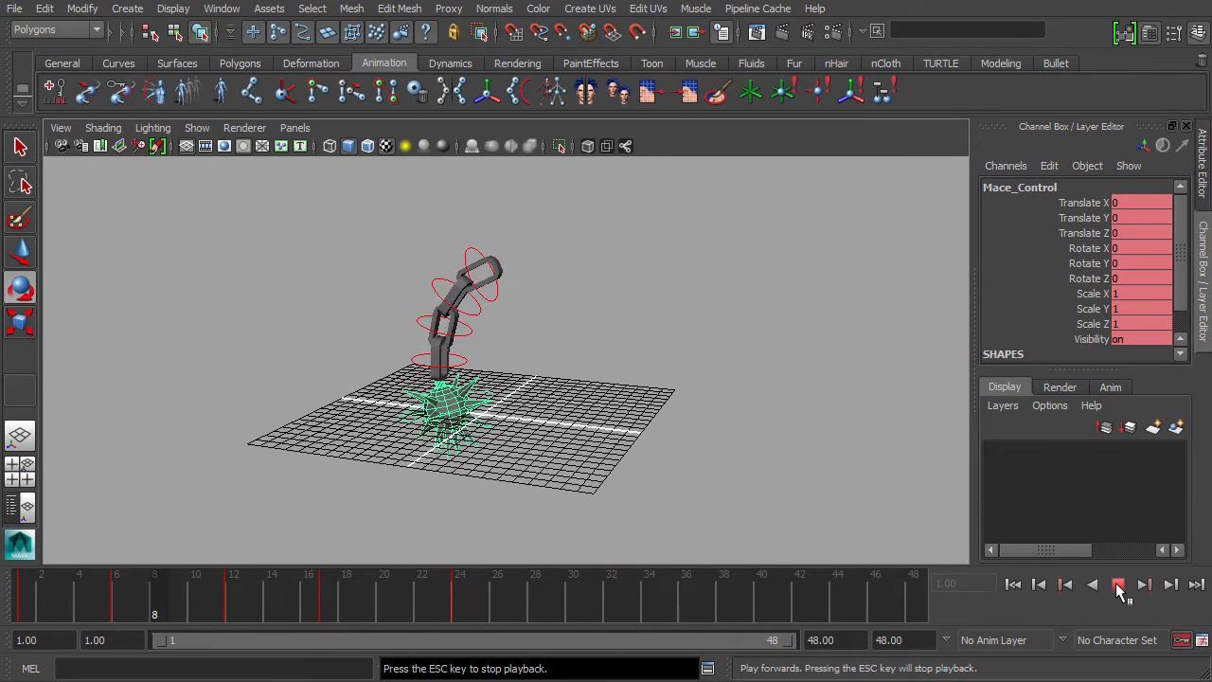
click(1118, 586)
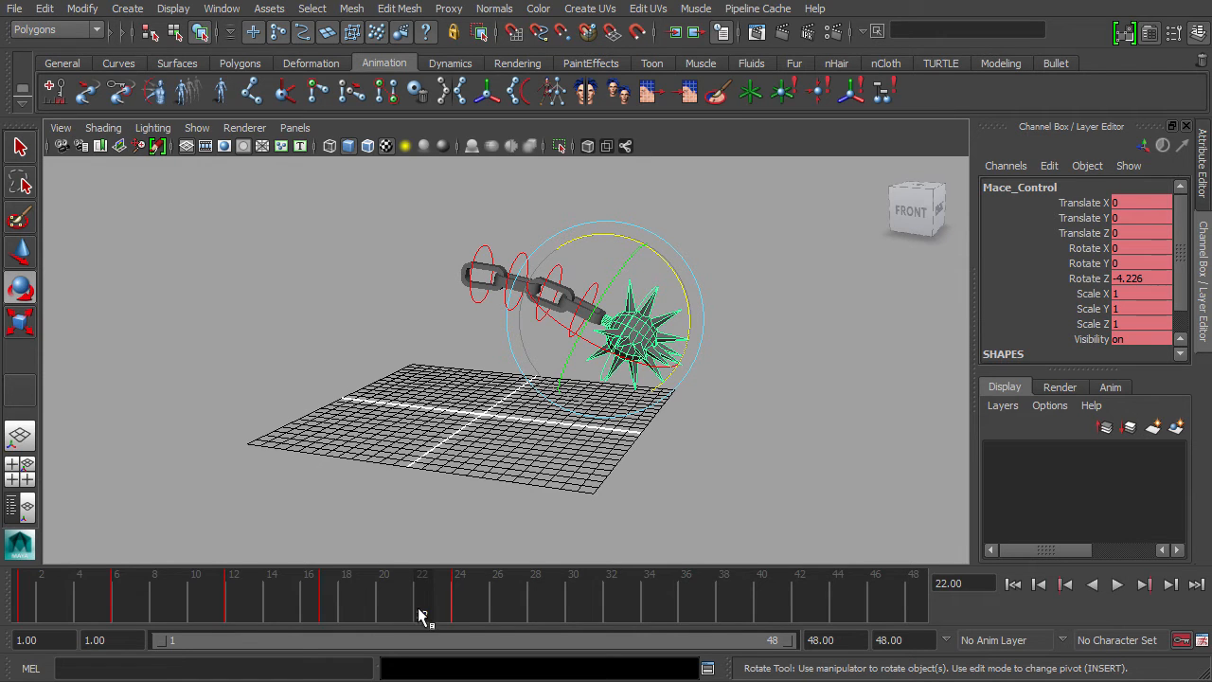
Step: Replay the swing and scrub around frames 22 to 27 to examine how the mace control ends at frame 24
drag(420, 615, 466, 601)
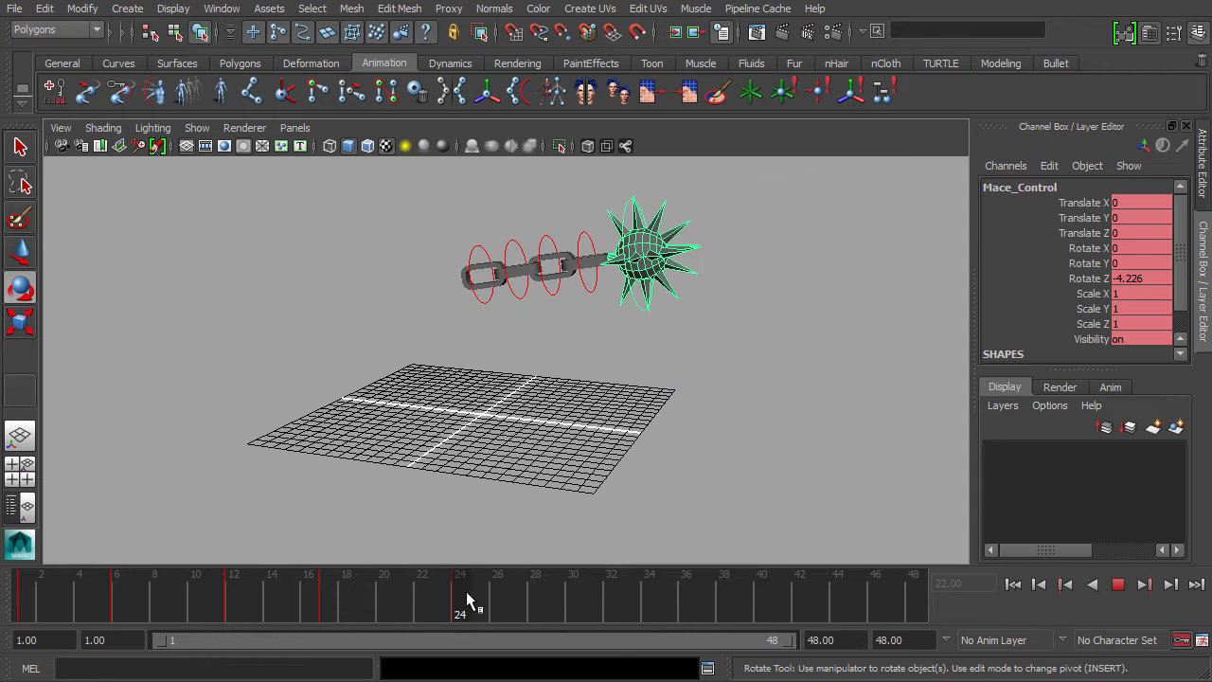
click(1062, 584)
click(1117, 584)
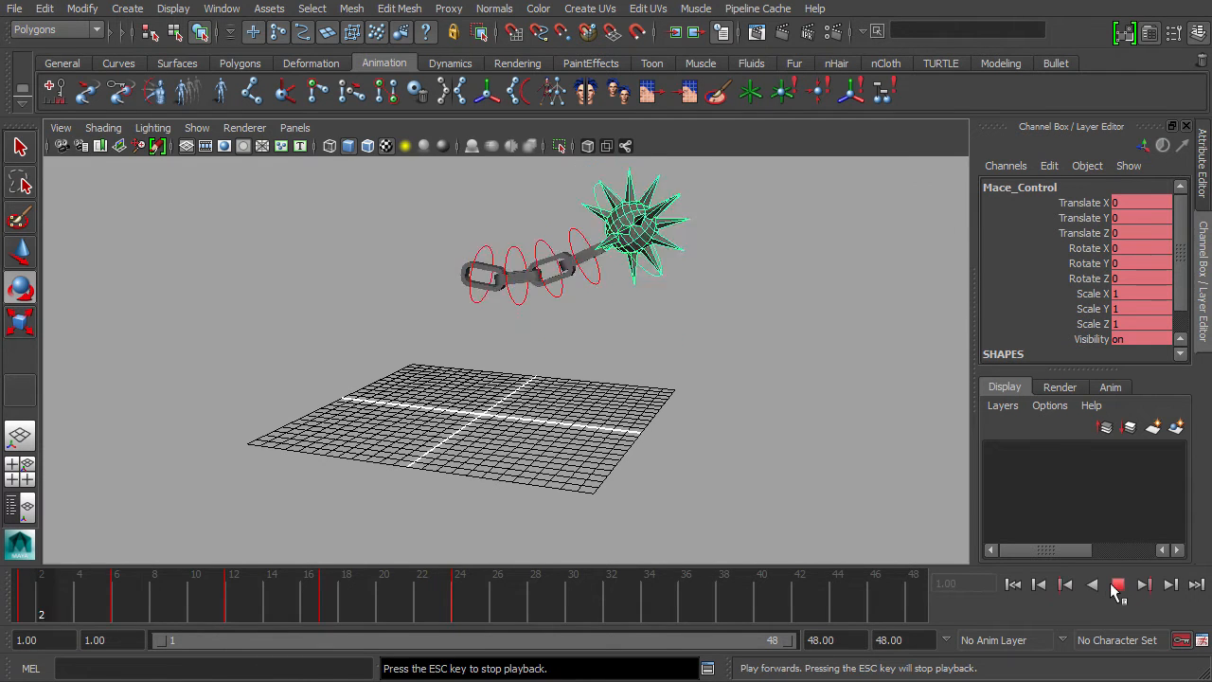
click(1118, 584)
key(alt+v)
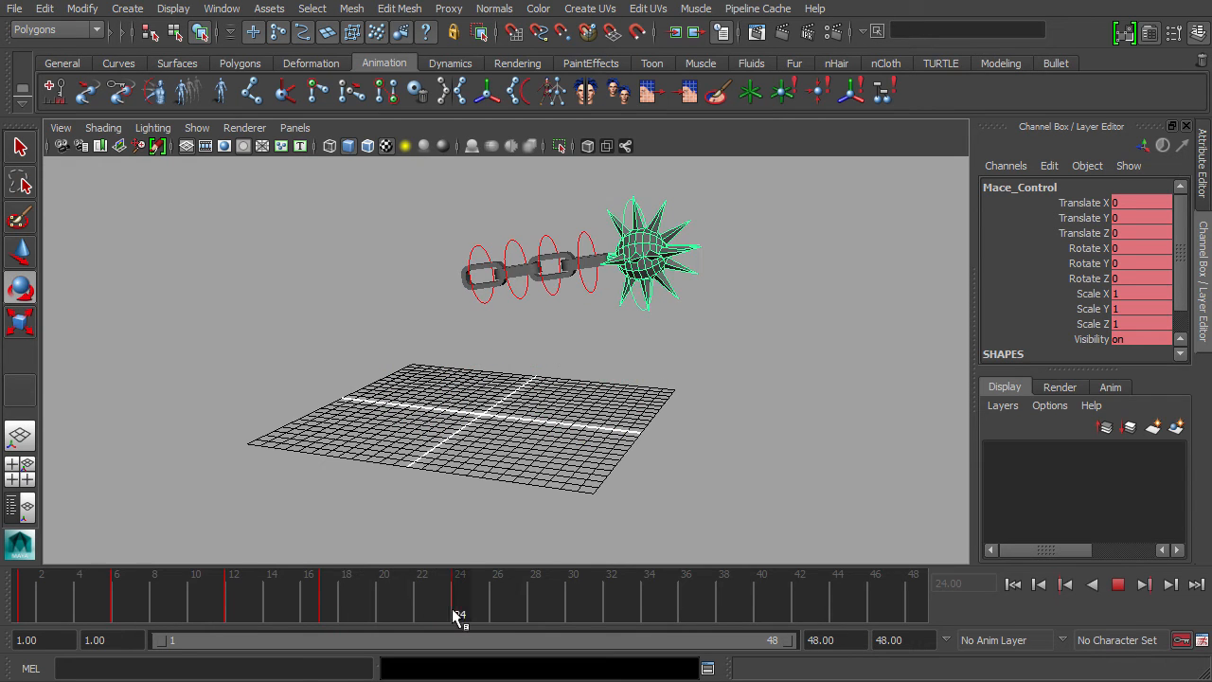
key(Escape)
key(e)
click(765, 342)
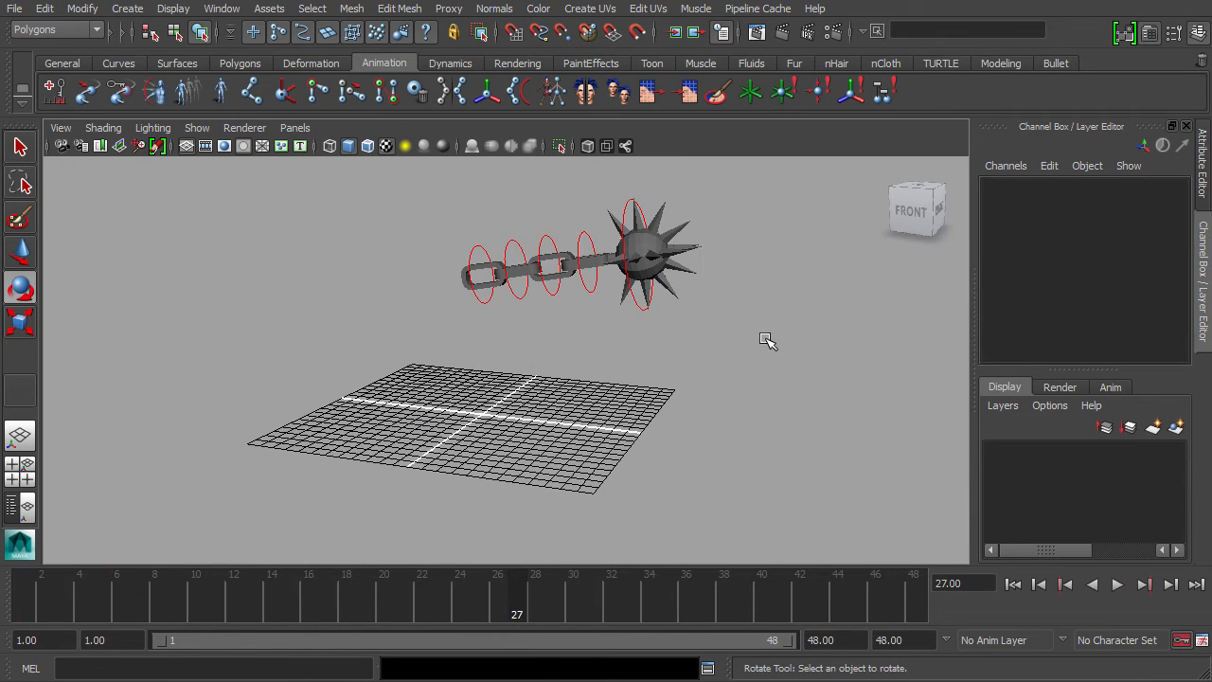
click(629, 196)
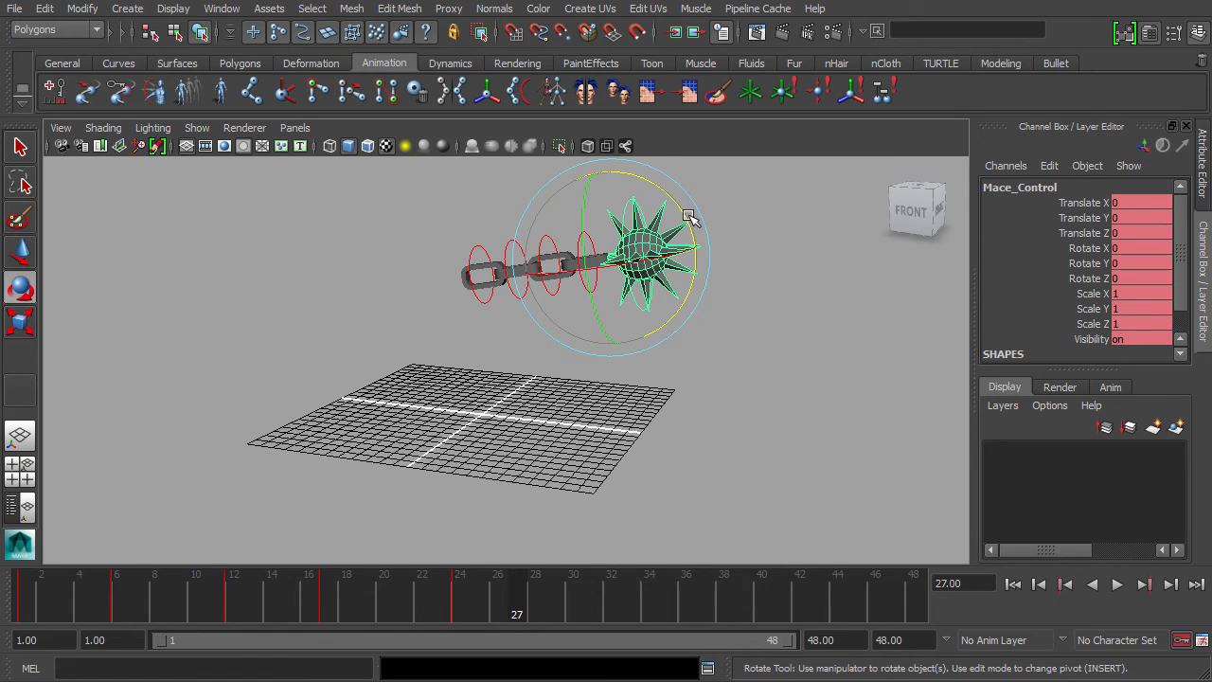
drag(524, 600, 460, 588)
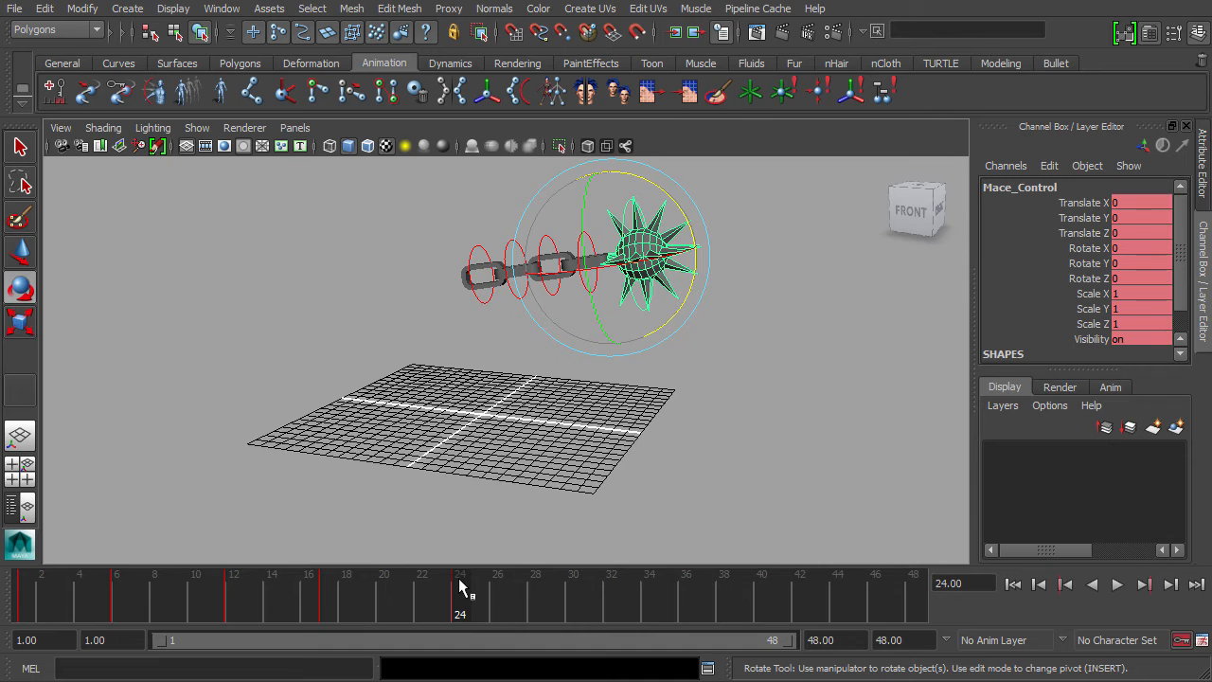
Step: Move the second chain control's frame 24 key to frame 25
click(481, 415)
scroll(512, 341, up, 4)
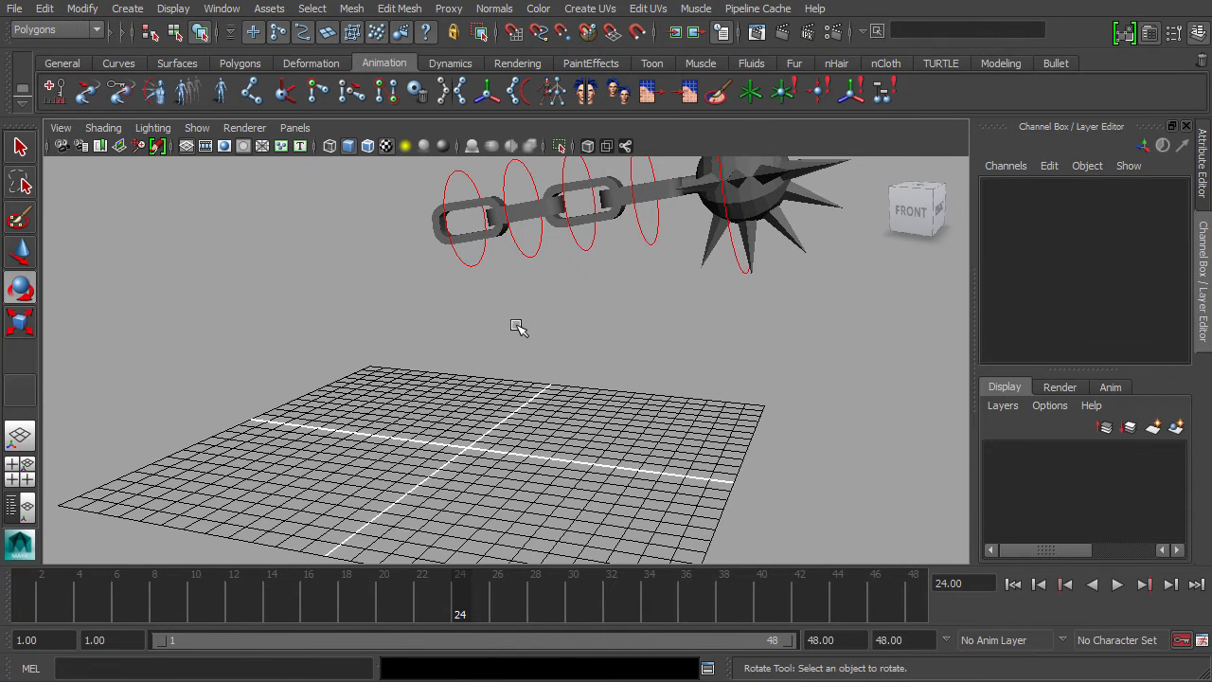
click(528, 265)
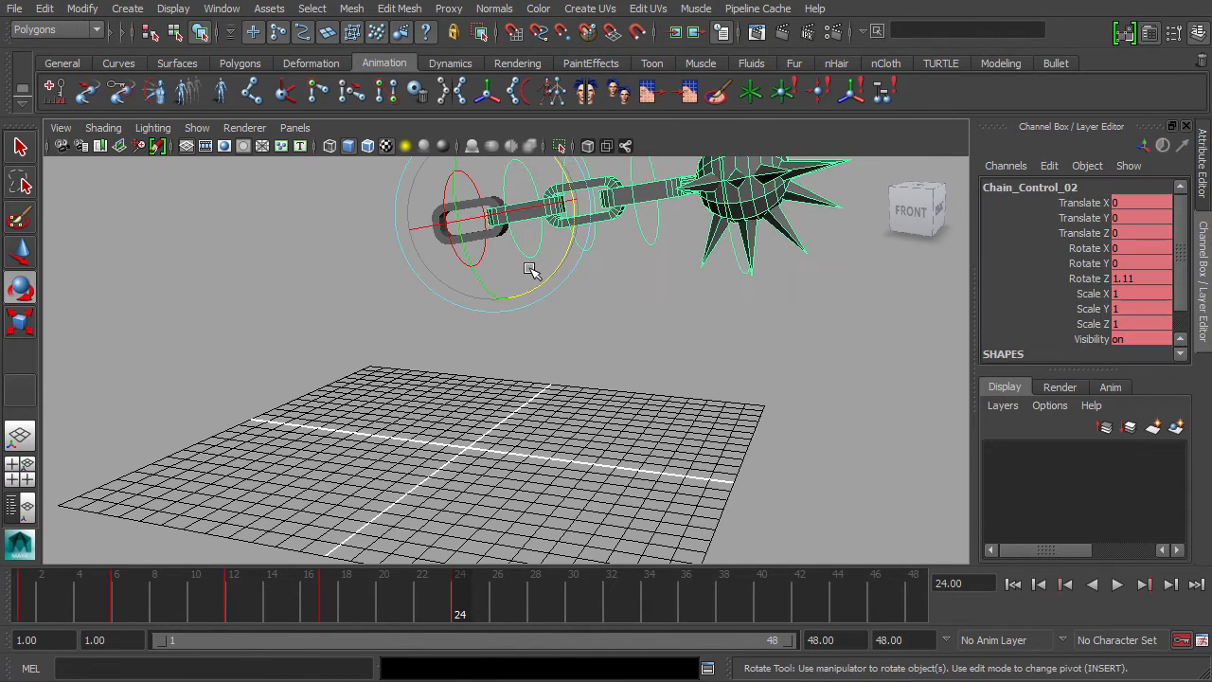
shift+click(467, 606)
click(519, 589)
click(460, 592)
shift+click(456, 601)
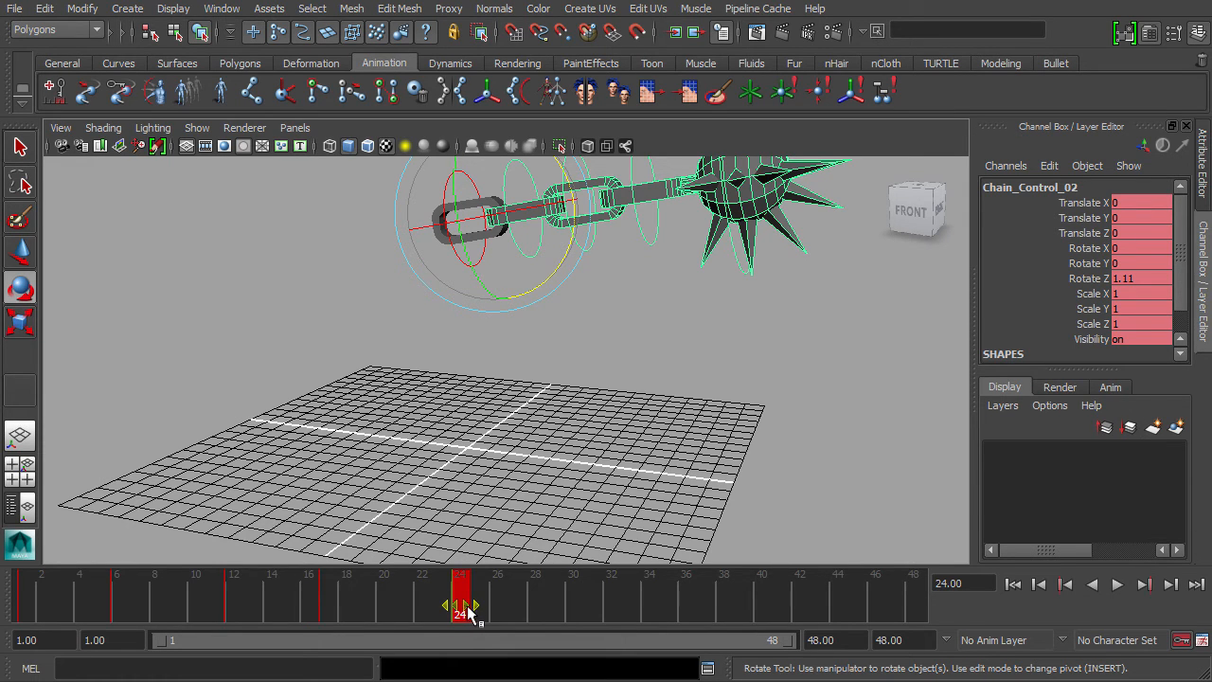
drag(470, 614, 482, 625)
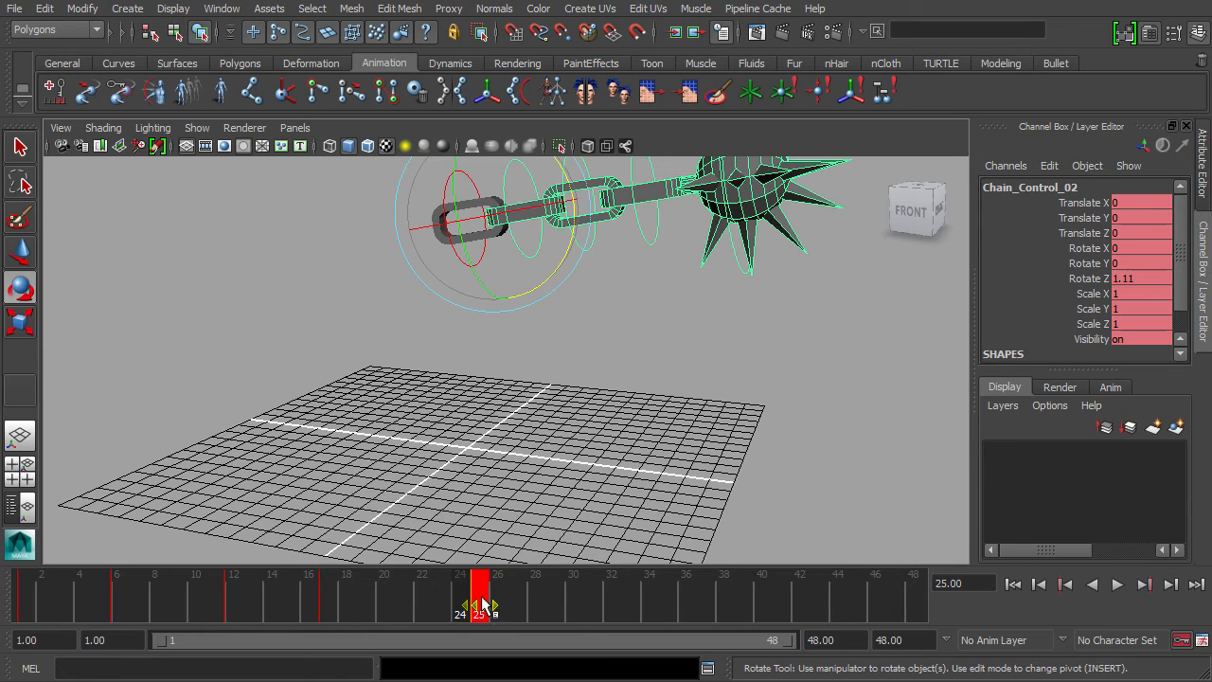
click(615, 279)
Step: Shift the third chain control's frame 24 key to frame 26
click(583, 238)
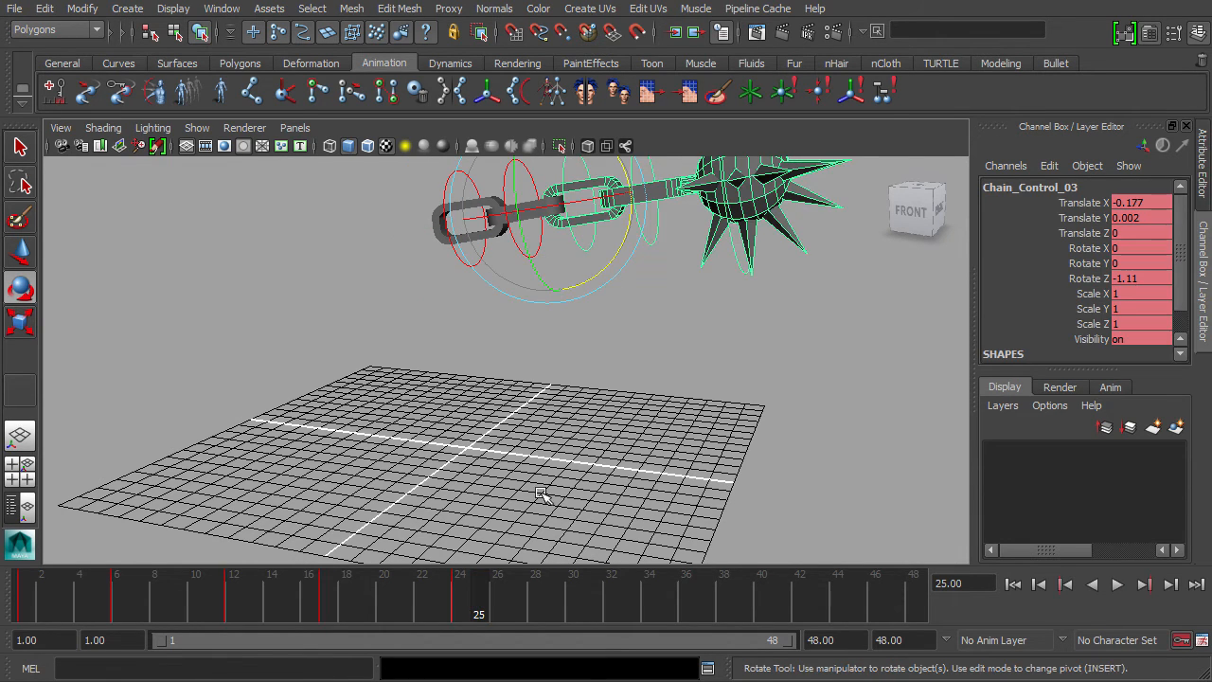
click(470, 614)
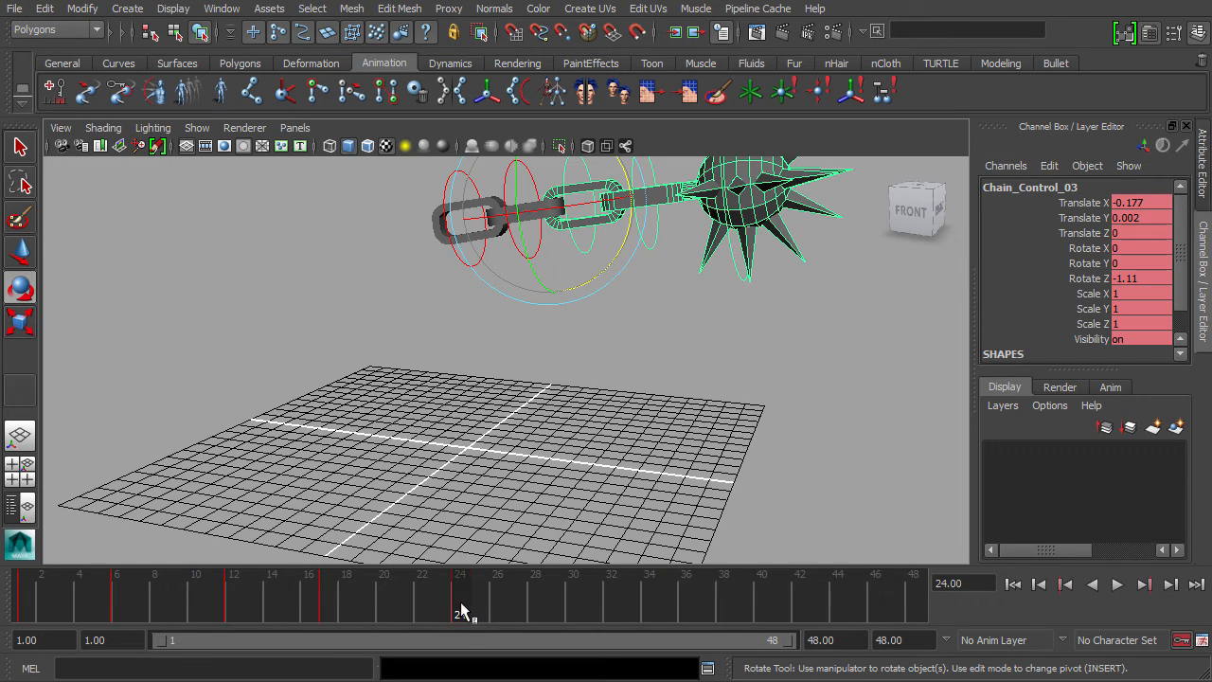
shift+click(461, 609)
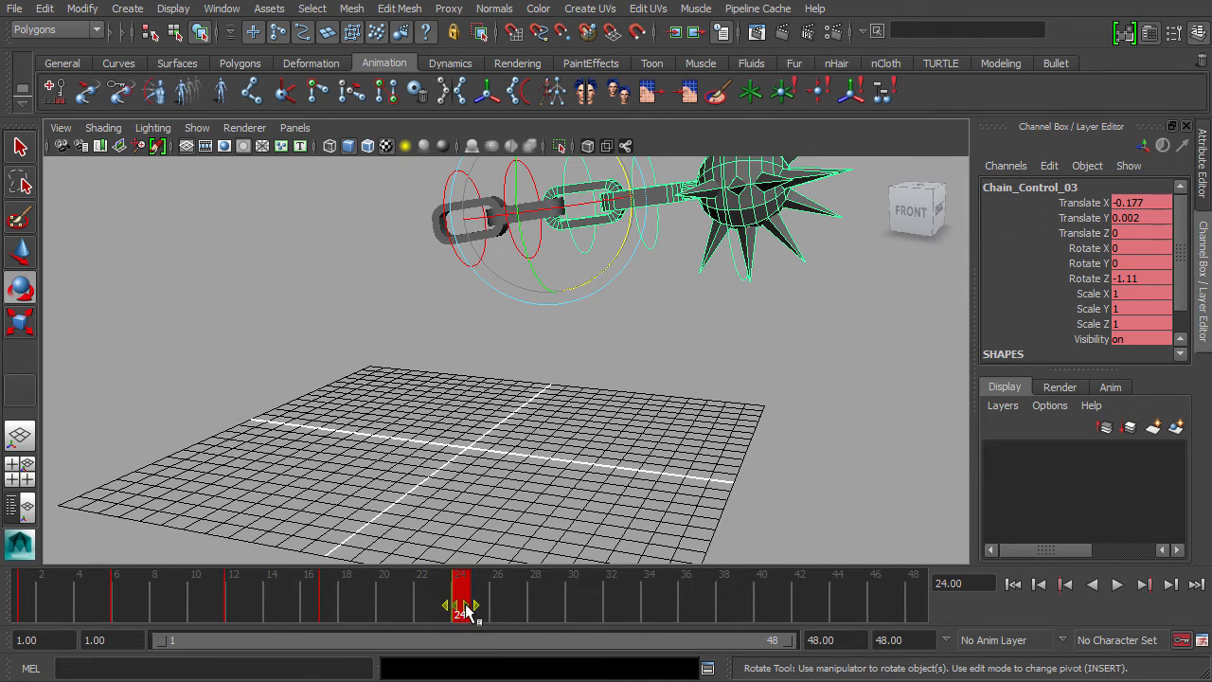
drag(465, 612, 501, 617)
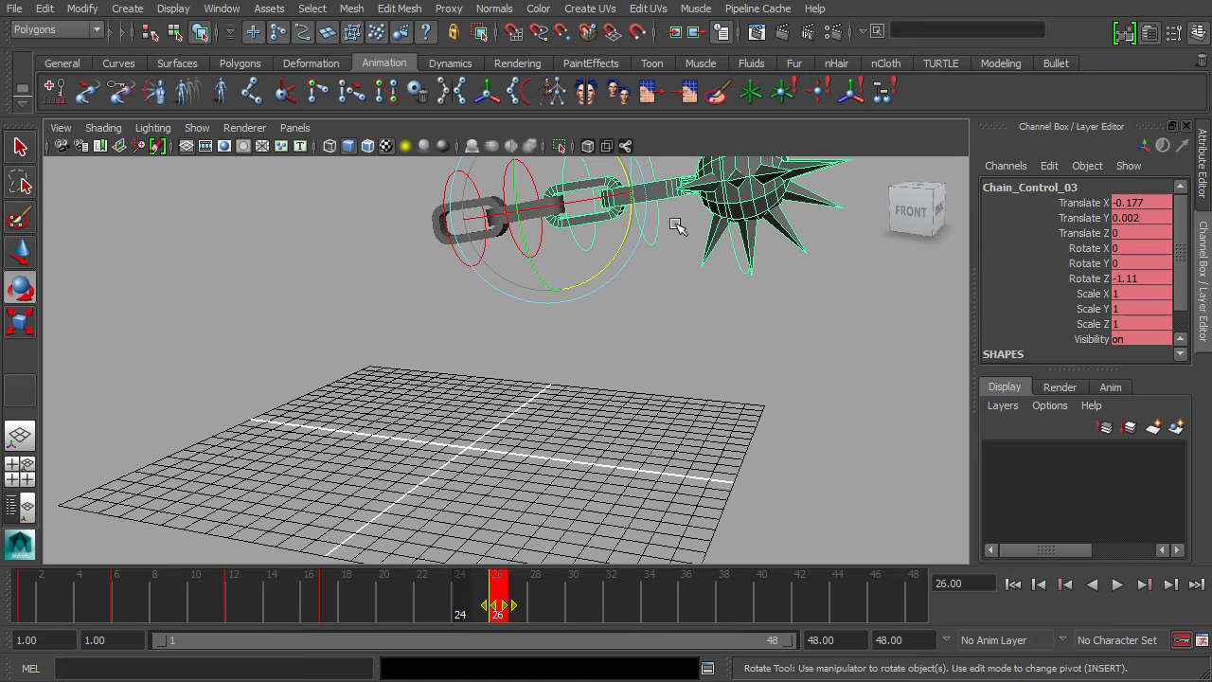
Step: Shift the key at frame 24 of the last chain control, nearest the mace, to frame 27
click(649, 243)
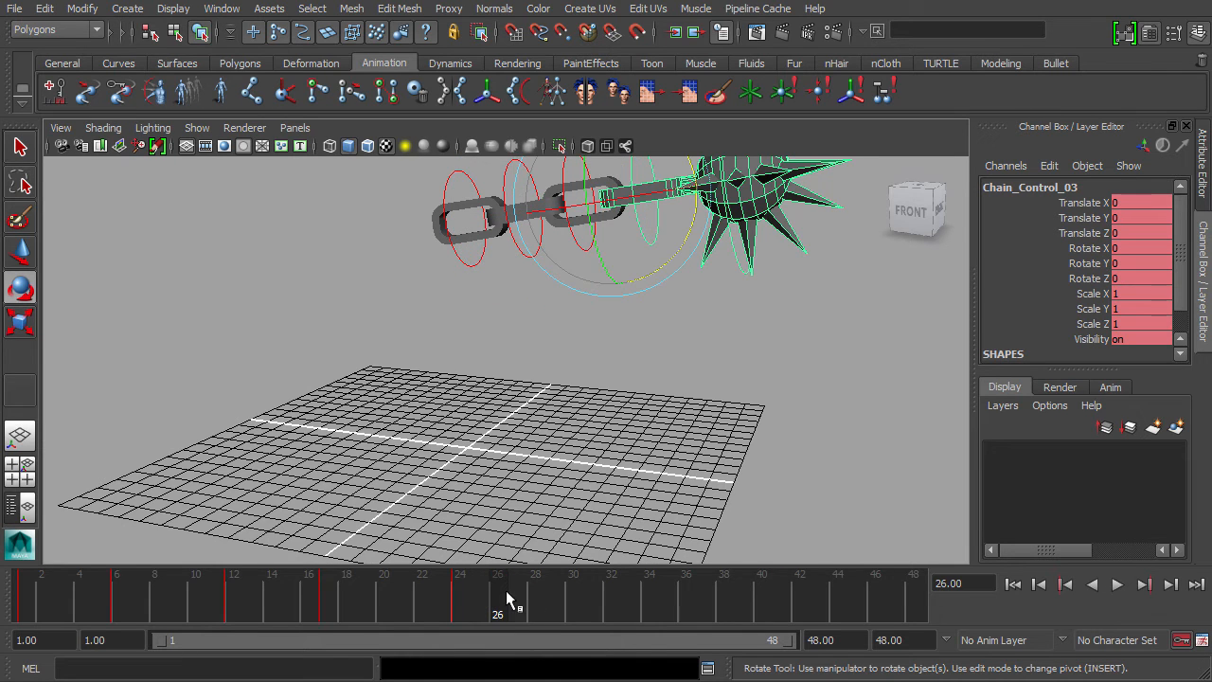
click(458, 596)
shift+click(459, 597)
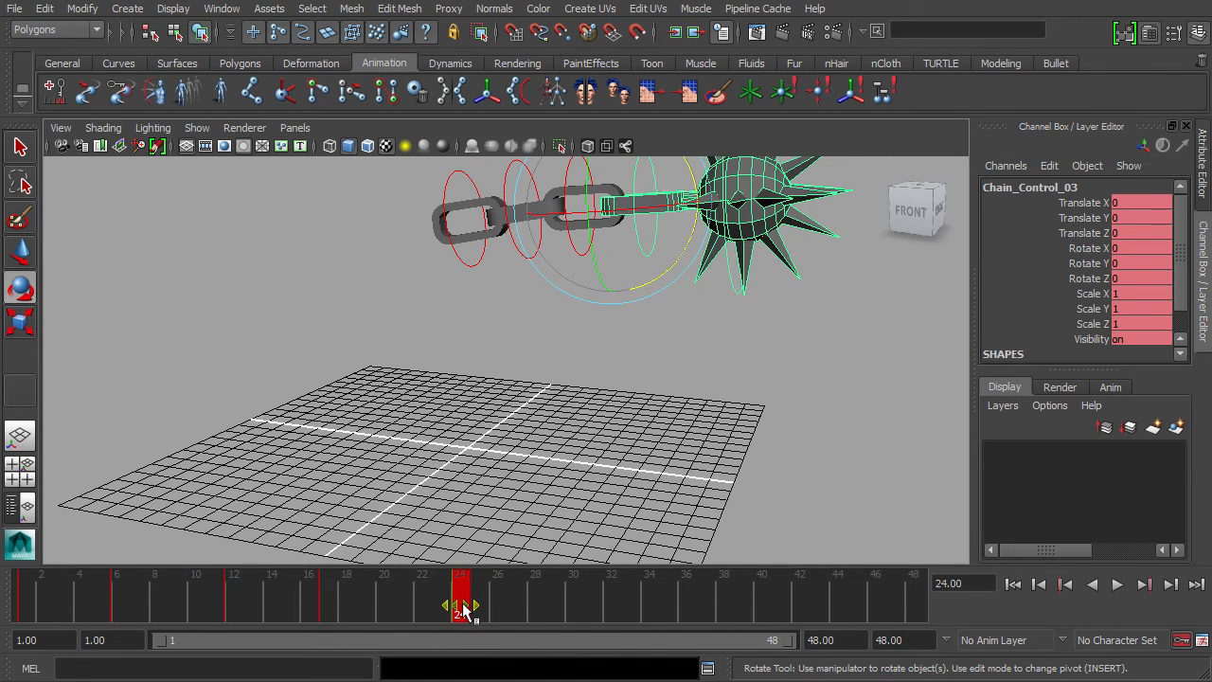
drag(464, 606, 517, 606)
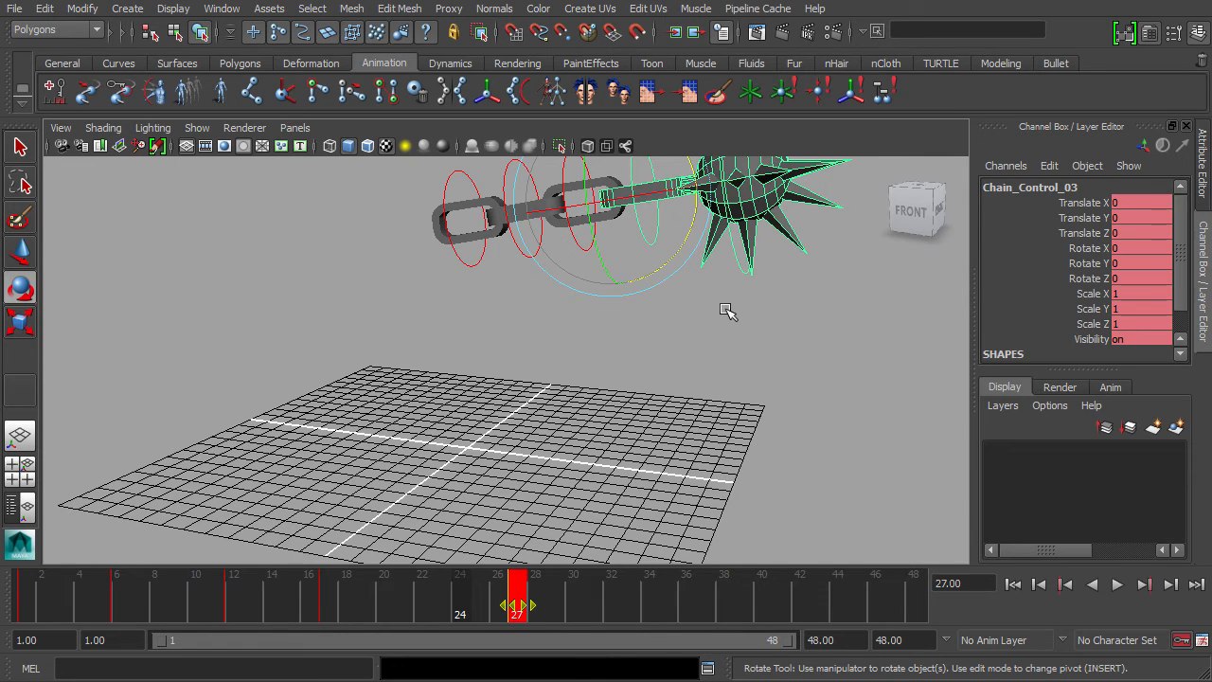
Step: Move the mace control's frame 24 key to frame 28 and clear the time range selection
click(736, 249)
click(730, 252)
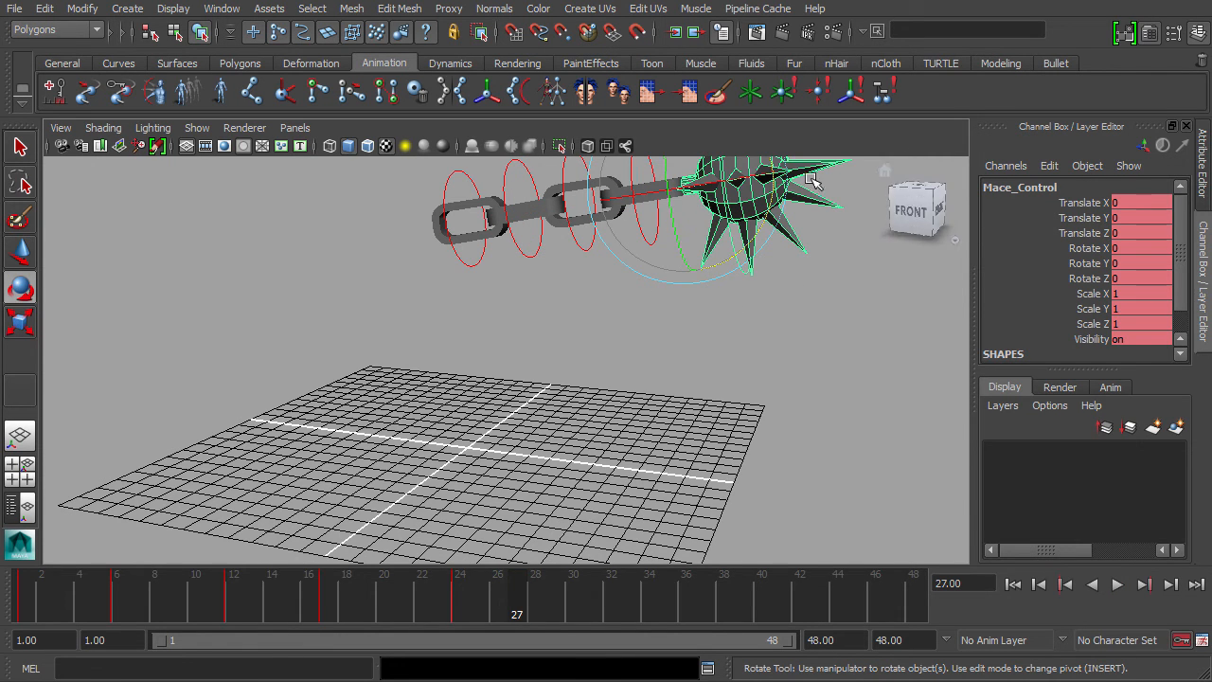
click(461, 611)
shift+click(459, 611)
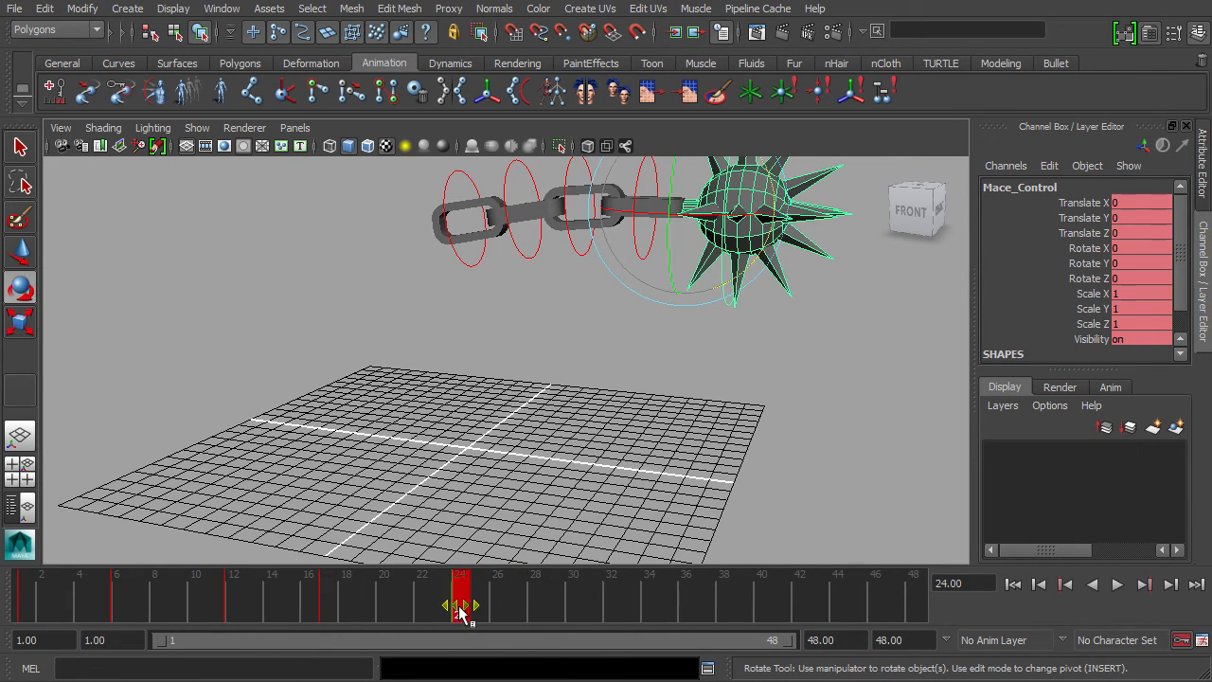
drag(464, 611, 532, 627)
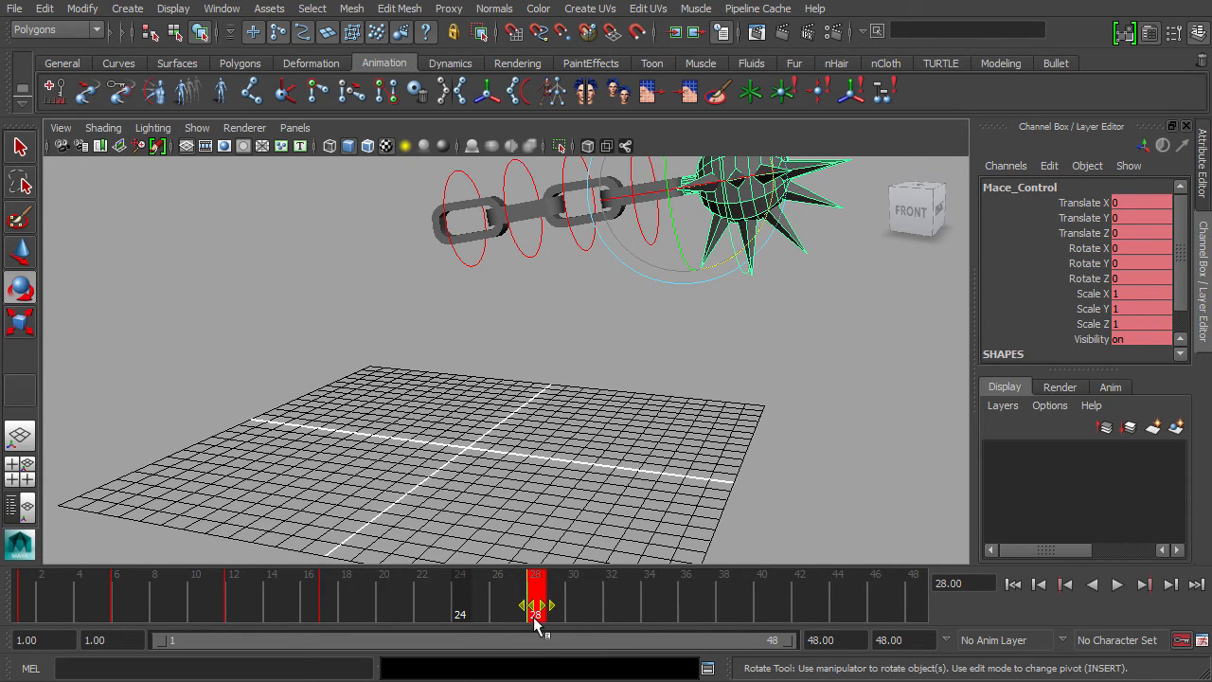
click(612, 341)
Step: Play the animation from frame 1 to review the staggered settling of the chain and mace, and stop playback
click(669, 233)
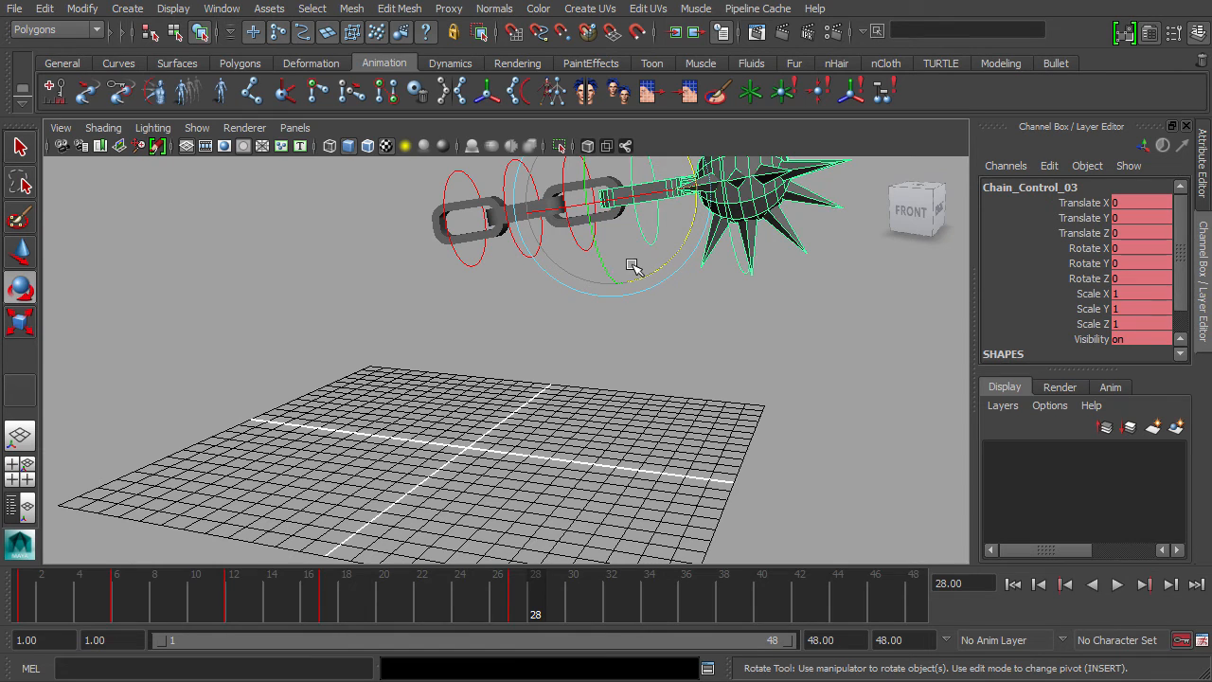
scroll(584, 471, down, 2)
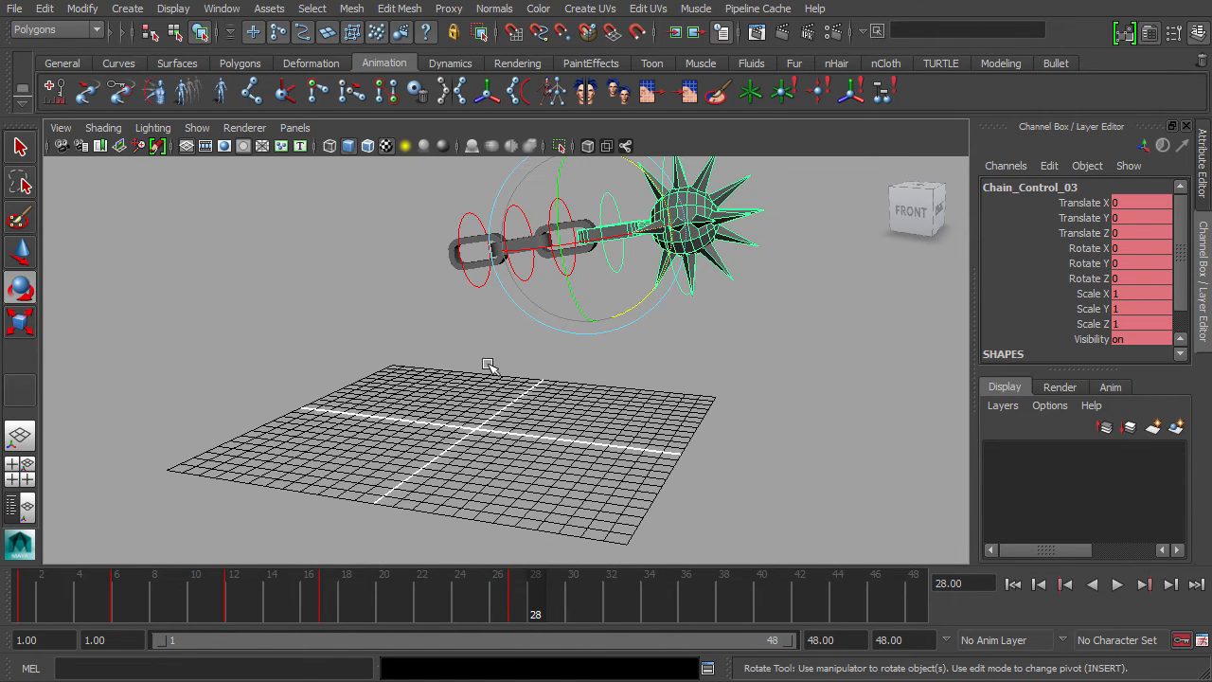
drag(554, 598, 22, 599)
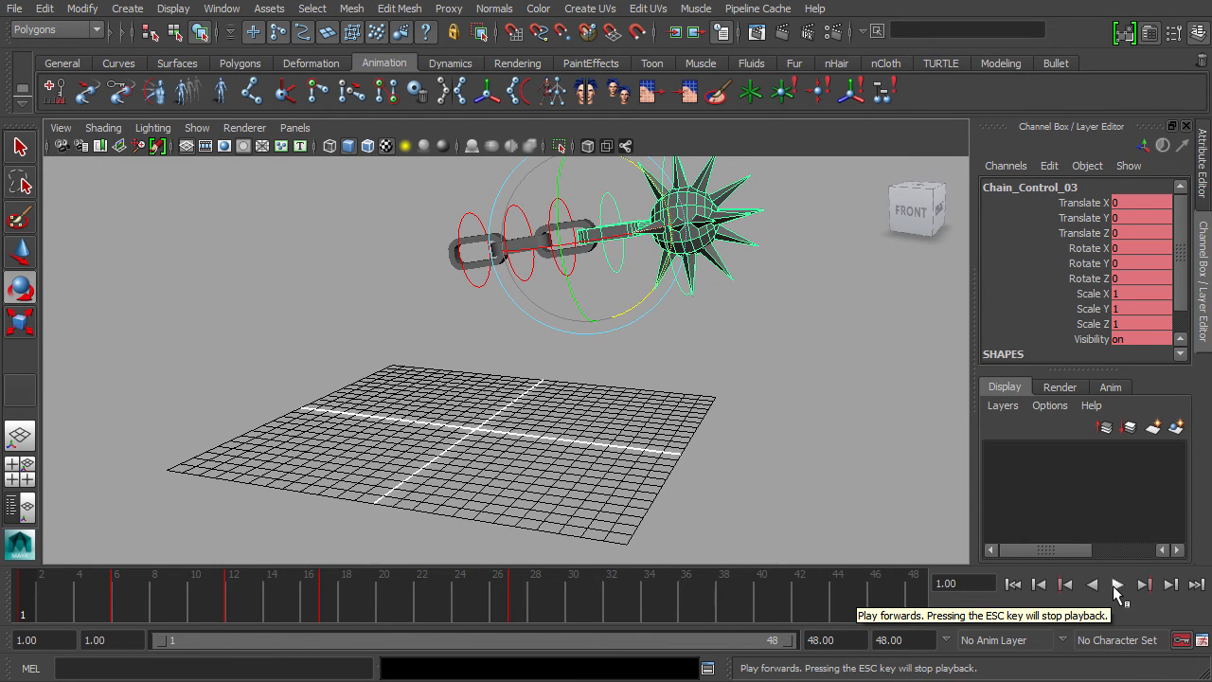
click(1118, 585)
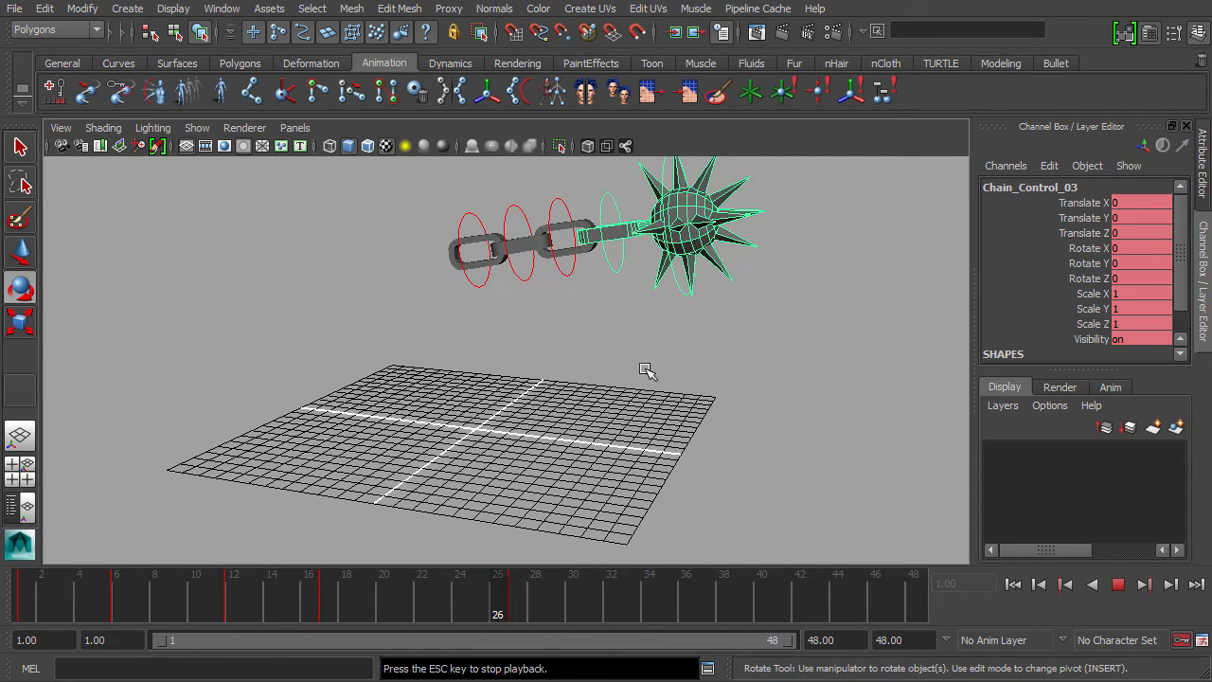
alt+right_drag(467, 454, 405, 335)
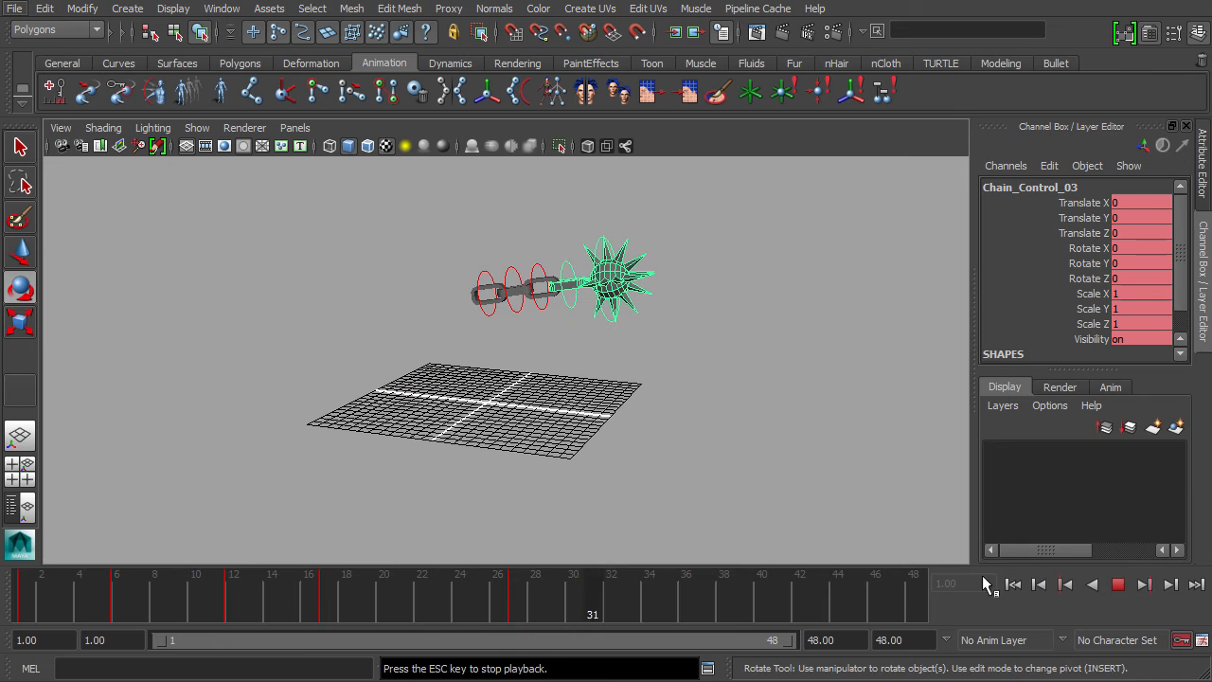
click(1118, 584)
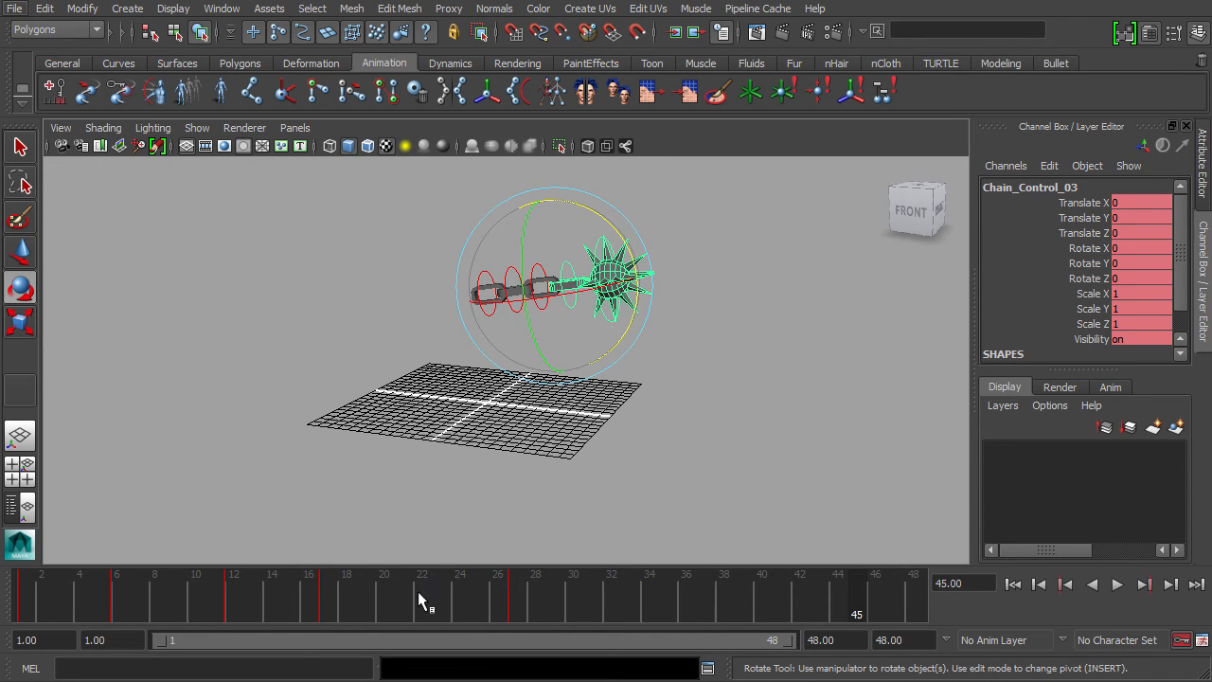
Step: Check the end-key timing of the first, second and third chain controls at frames 24, 25 and 26
drag(421, 600, 462, 601)
scroll(476, 407, up, 3)
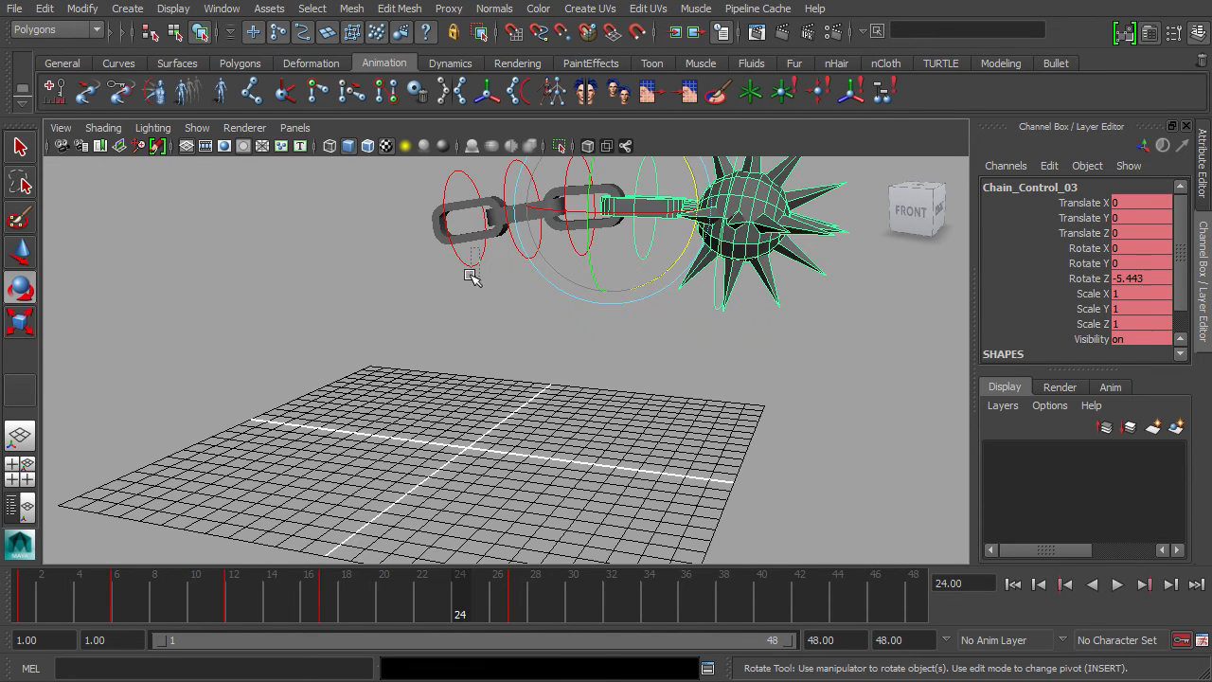
click(472, 263)
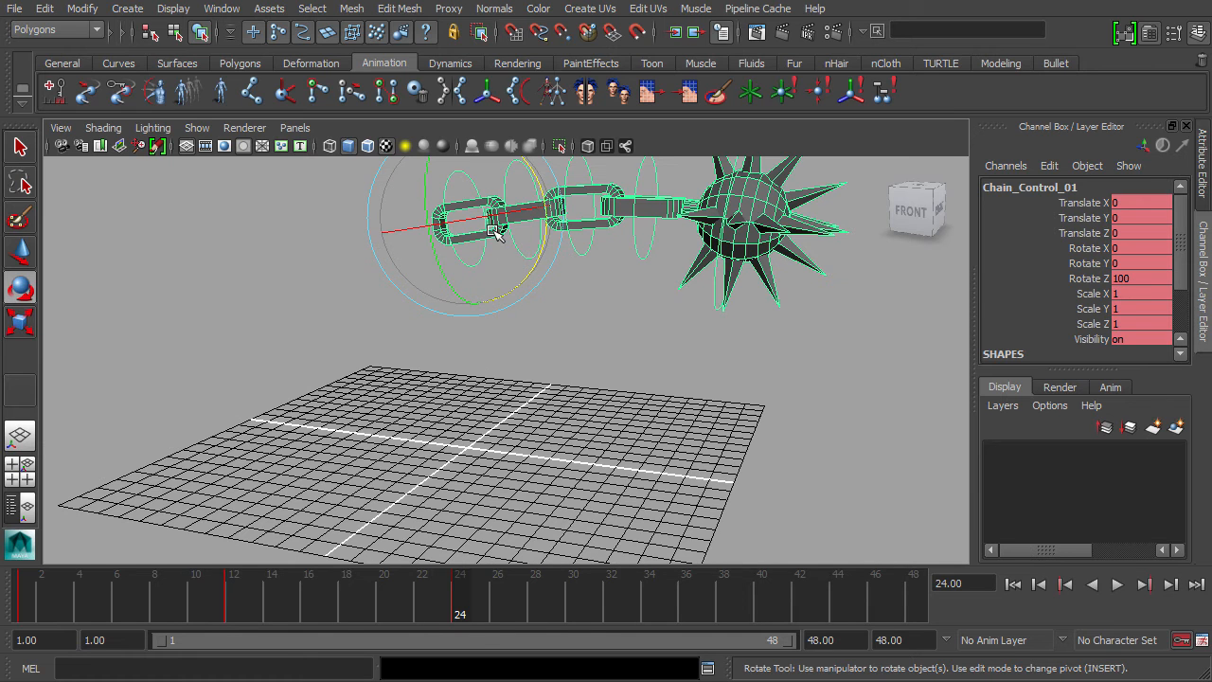
mouse_move(460, 600)
mouse_down()
mouse_move(442, 610)
mouse_move(477, 599)
mouse_up()
click(560, 265)
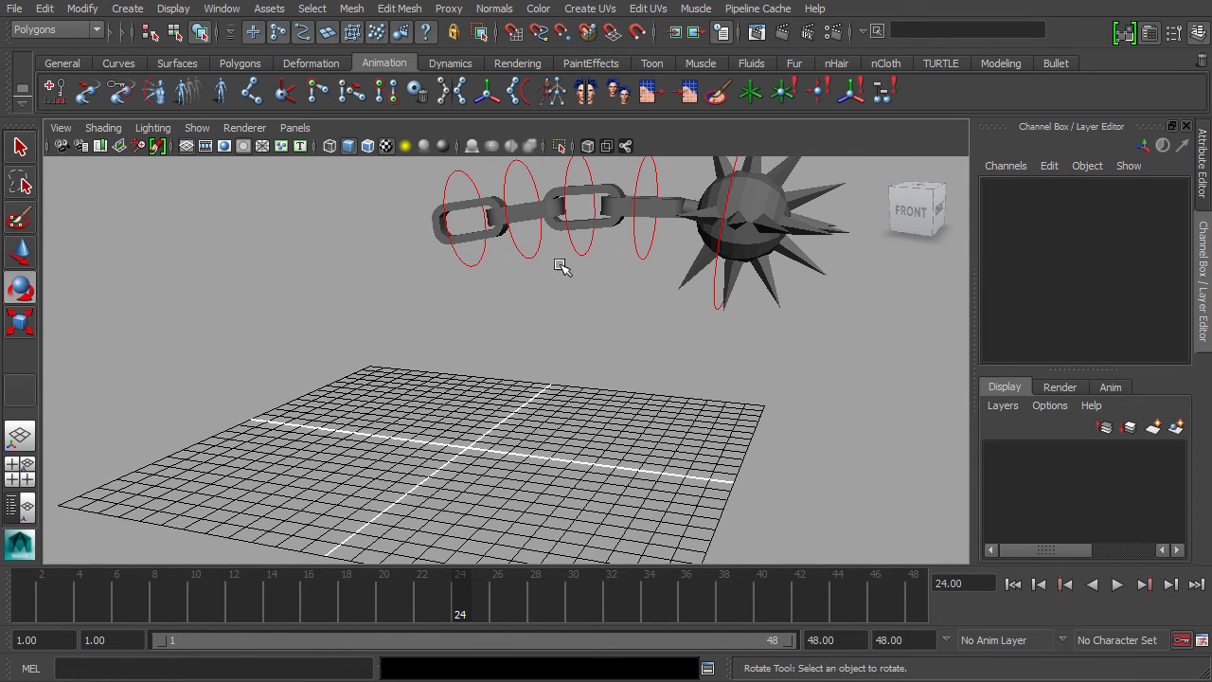
click(534, 278)
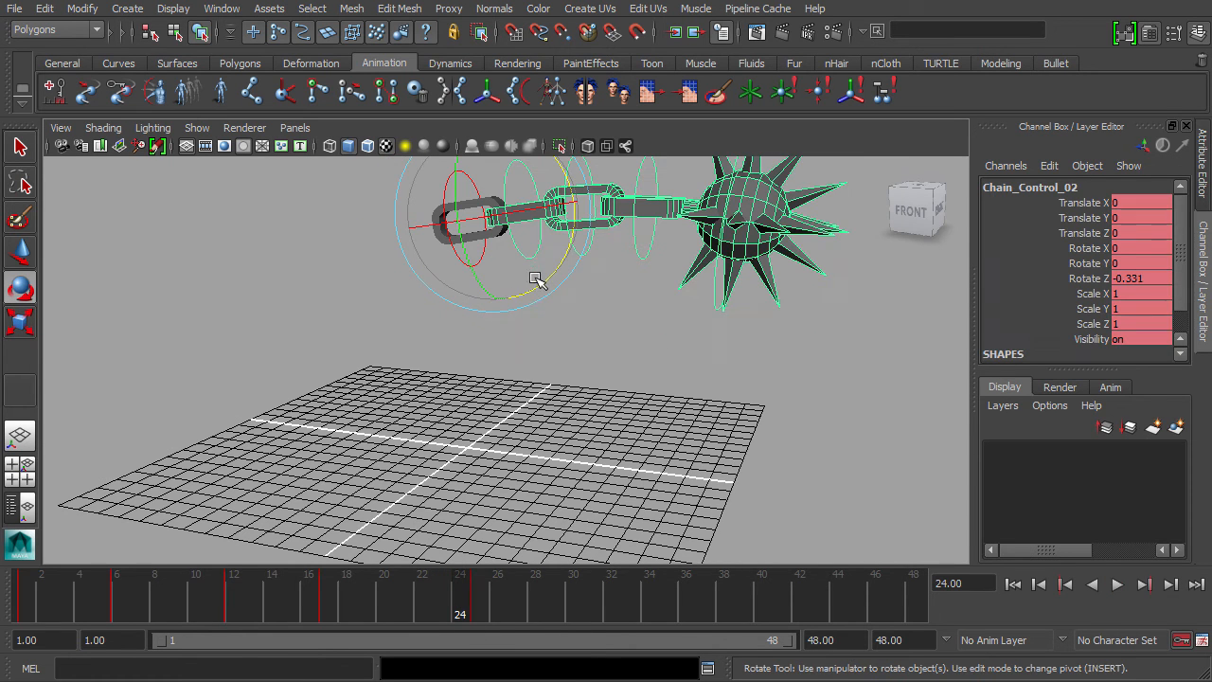
click(479, 604)
click(612, 288)
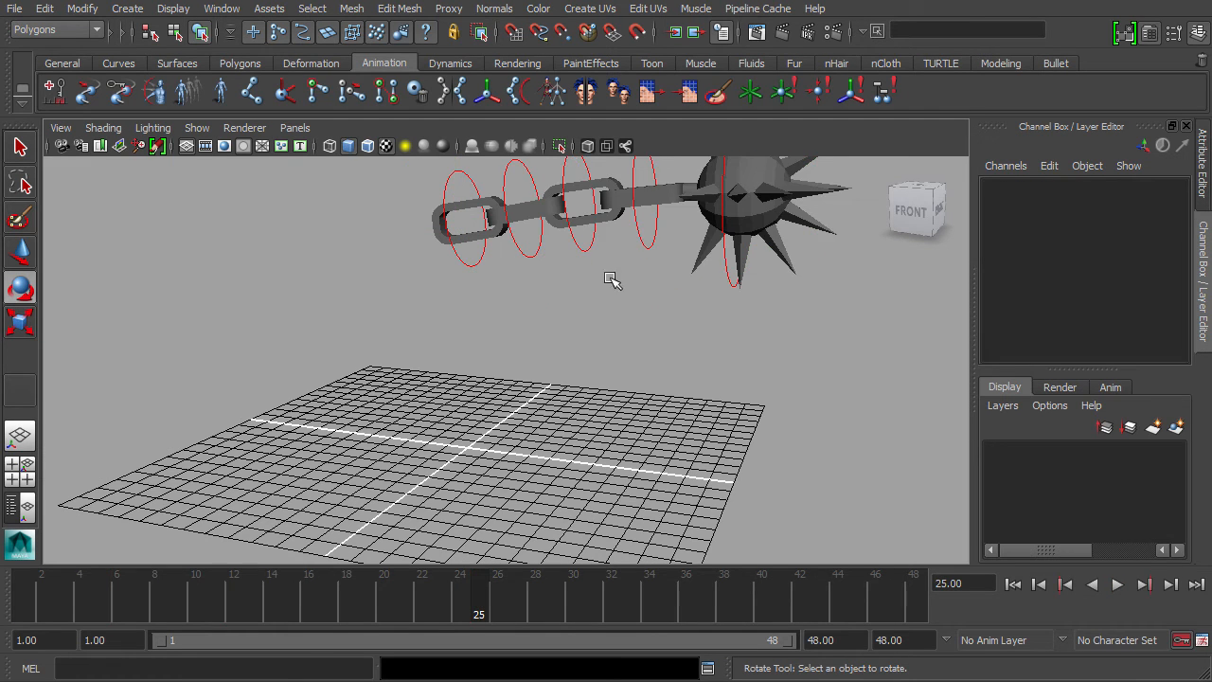
click(589, 250)
click(497, 607)
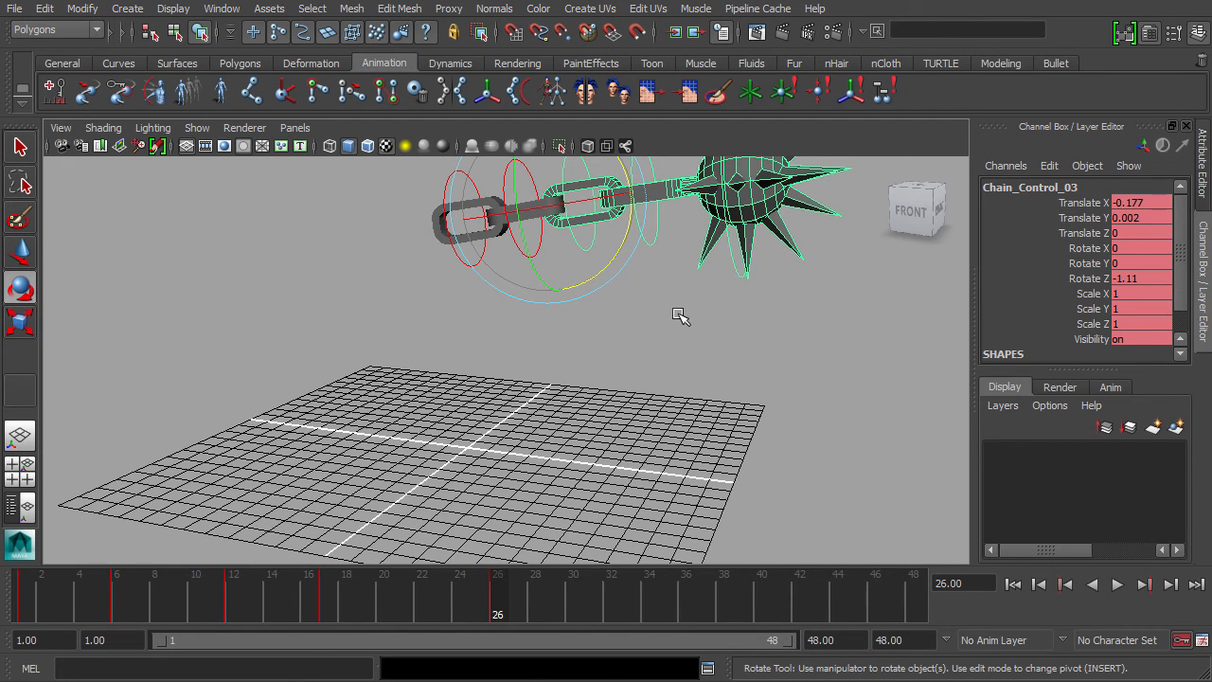
scroll(592, 315, down, 2)
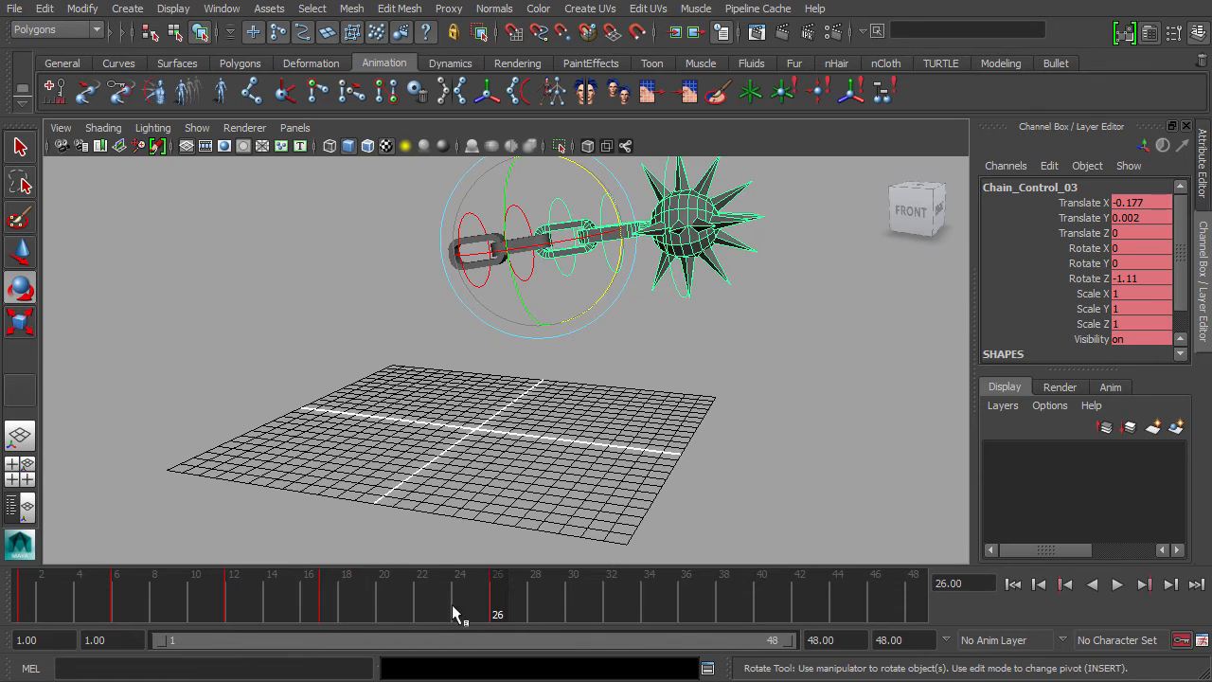
Step: Clear the selection and play the swing animation twice from frame 1, stopping the second playback at frame 27
click(24, 606)
click(238, 471)
drag(298, 599, 22, 599)
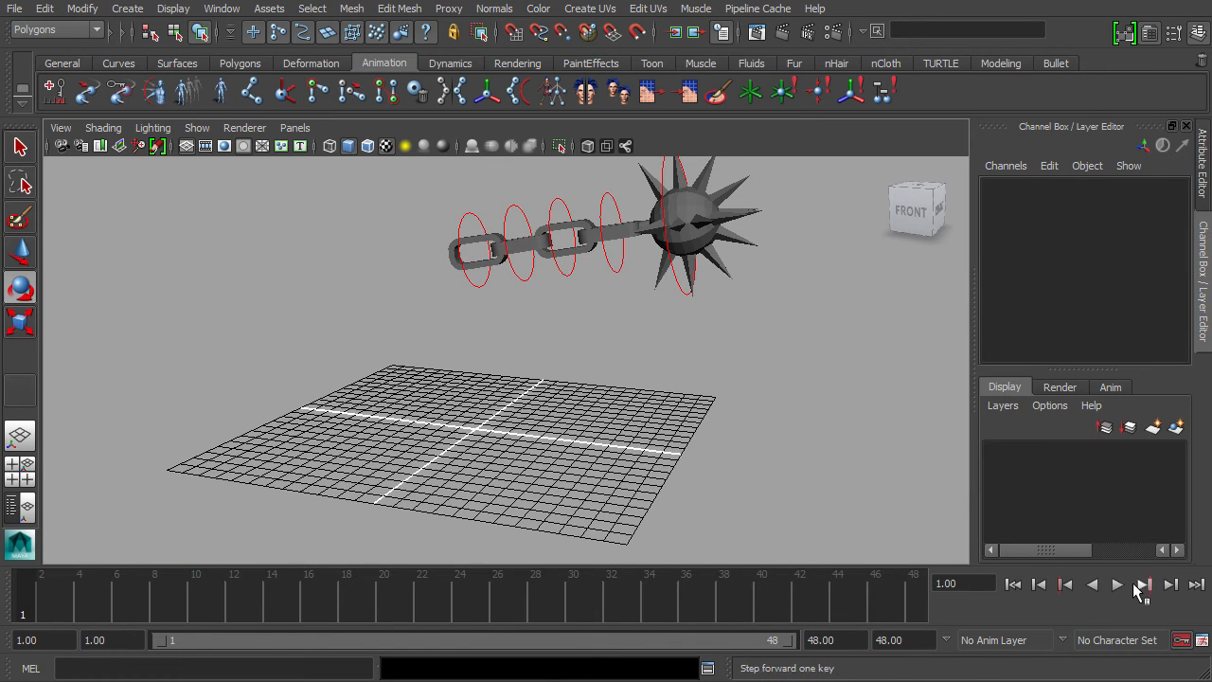
click(1118, 585)
click(1118, 584)
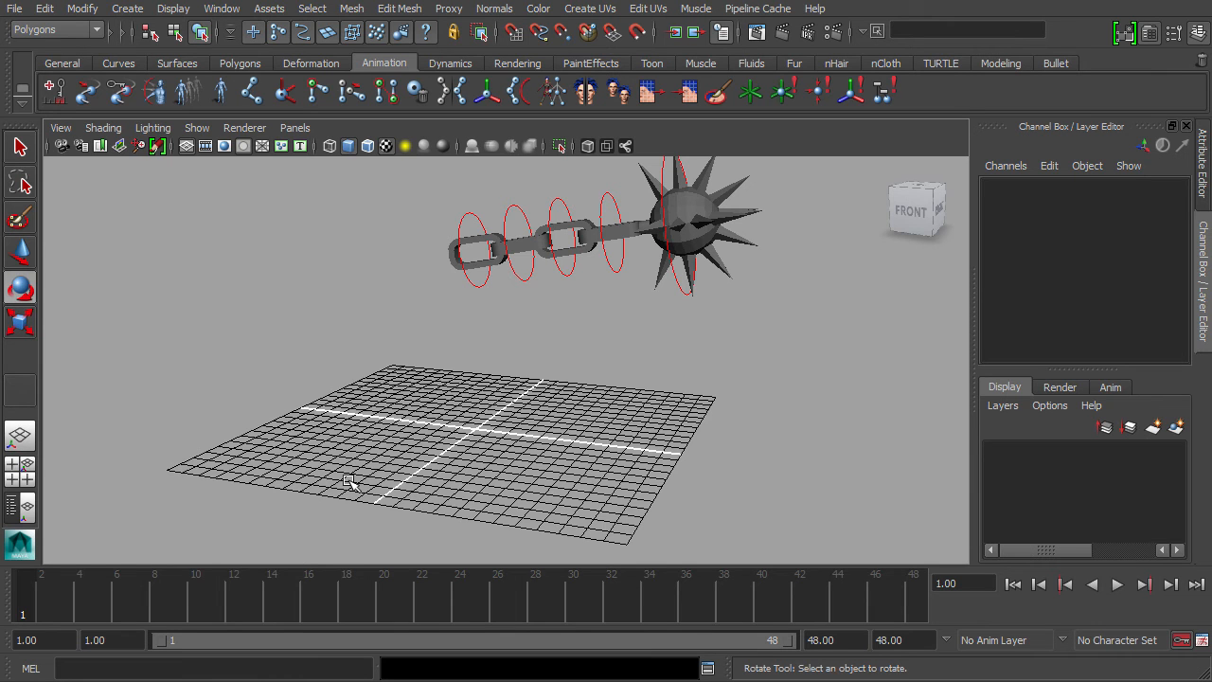
drag(179, 582, 23, 602)
click(1118, 584)
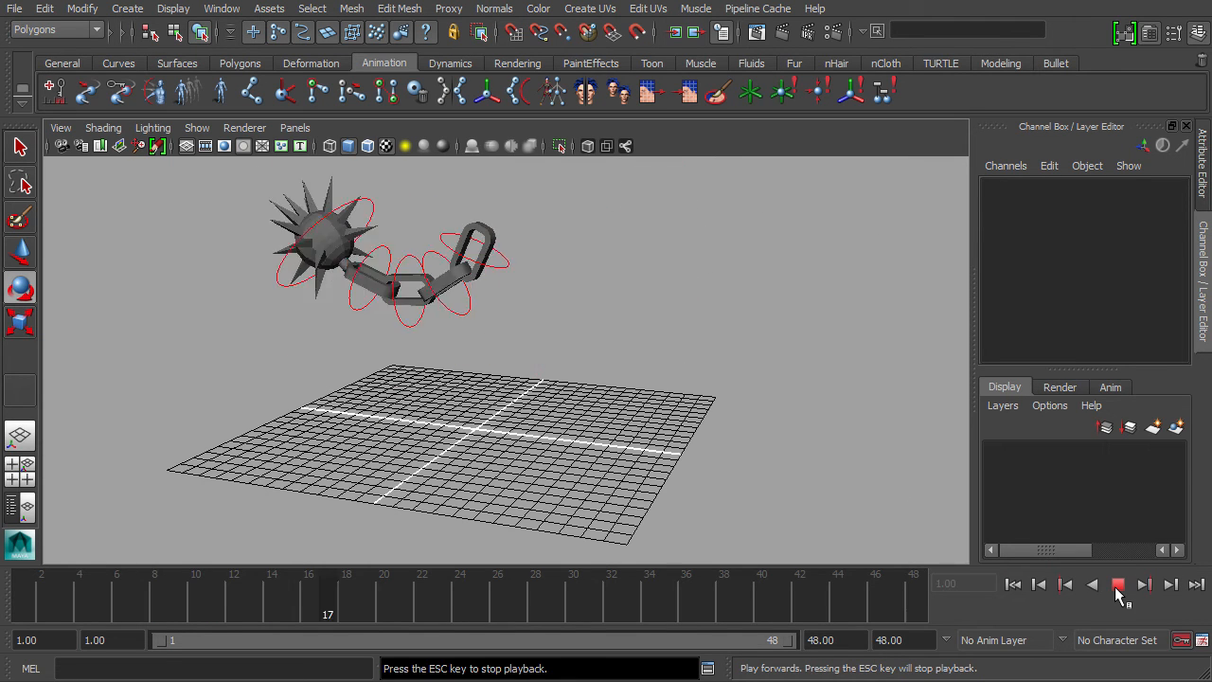
click(1119, 589)
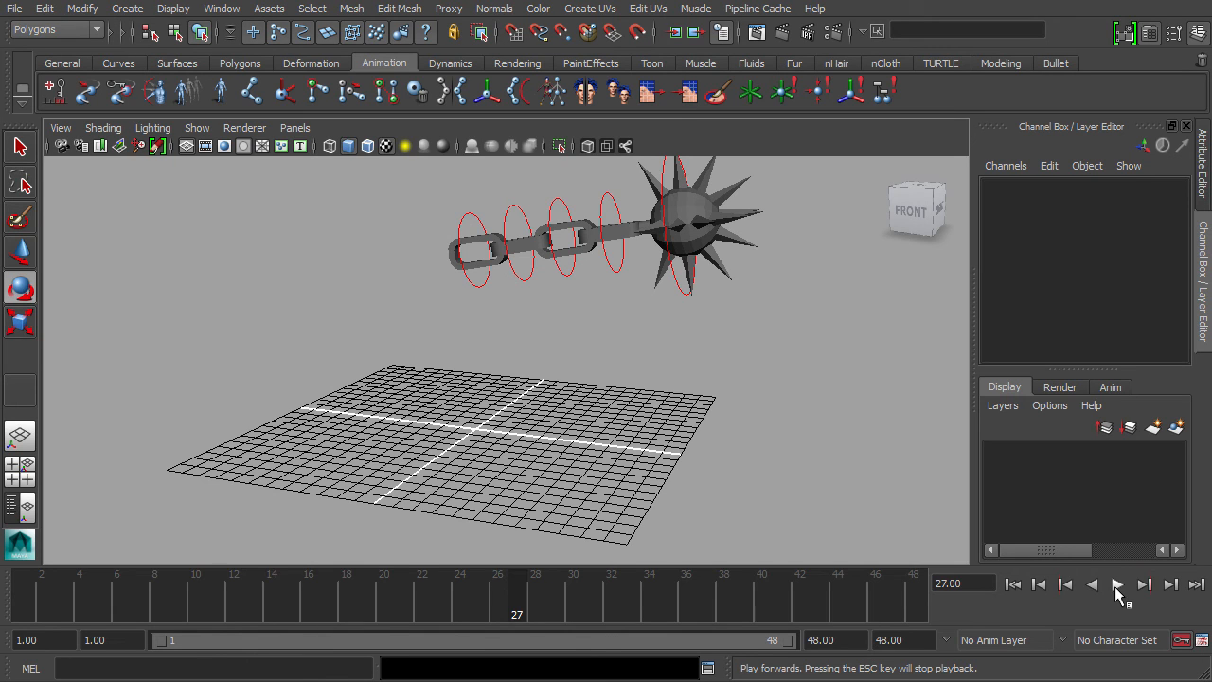
Step: Try moving the whole chain and mace with the first chain control at frame 27, and undo every move
click(519, 236)
key(w)
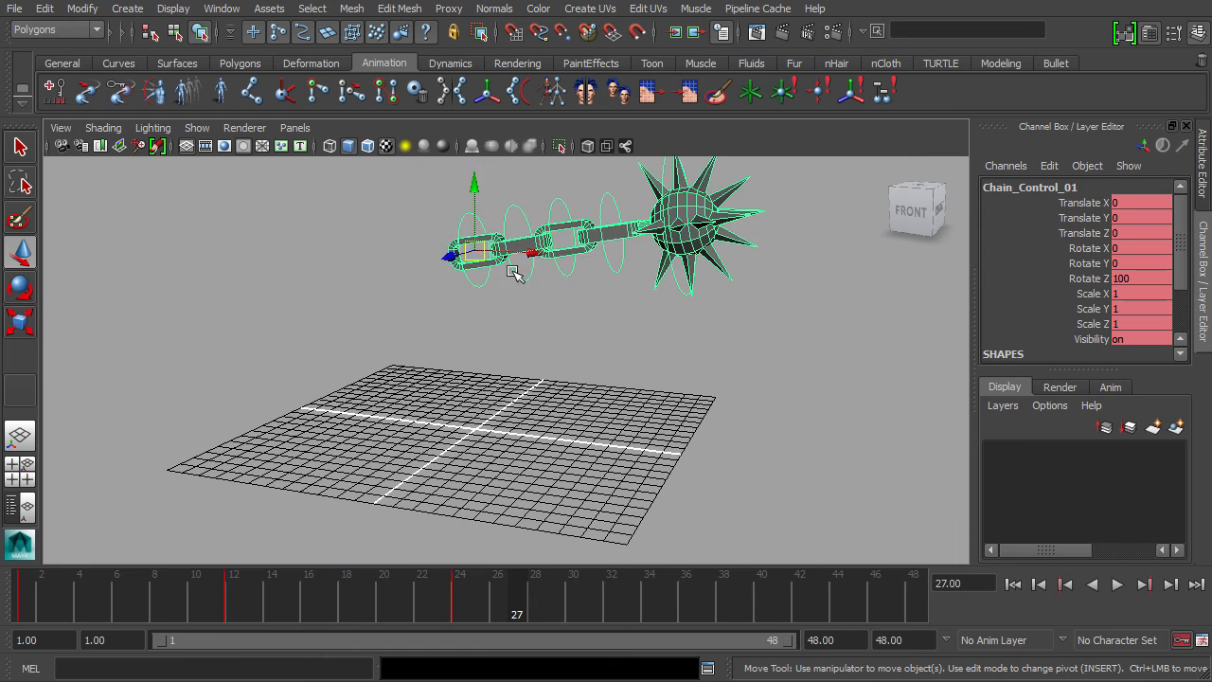
drag(520, 236, 606, 263)
key(ctrl+z)
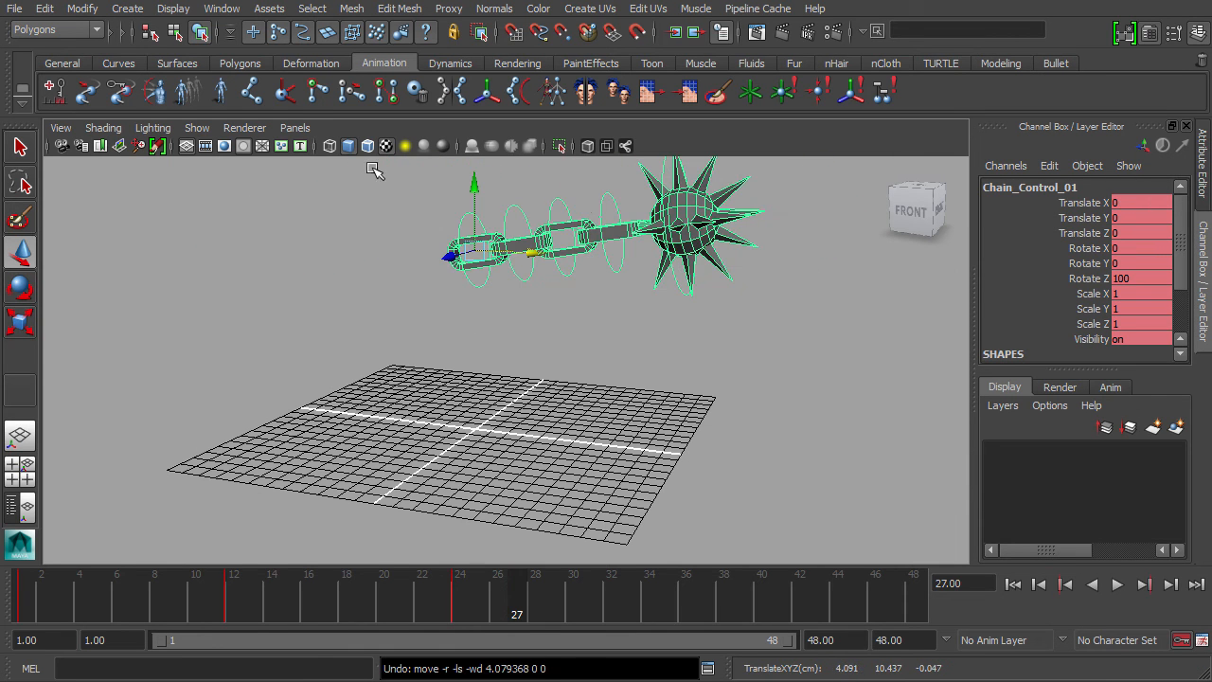
shift+click(505, 251)
key(ctrl+z)
drag(532, 251, 398, 224)
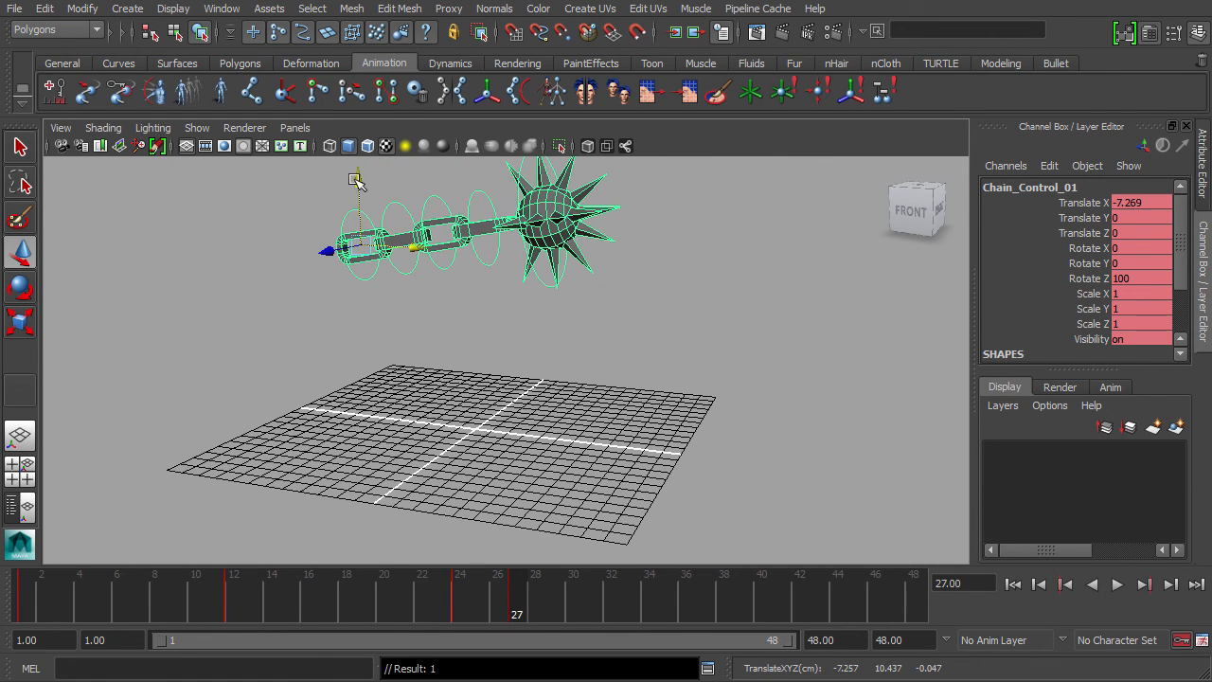
drag(357, 183, 414, 180)
key(ctrl+z)
key(ctrl+z)
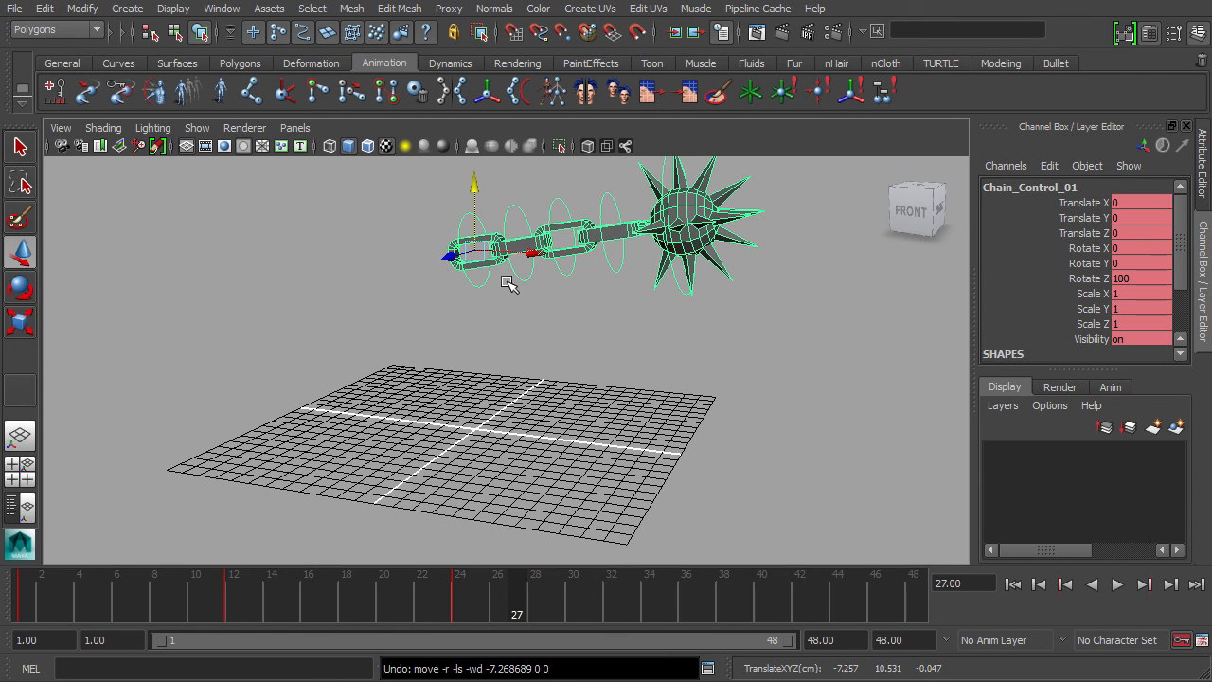
drag(528, 256, 559, 254)
key(ctrl+z)
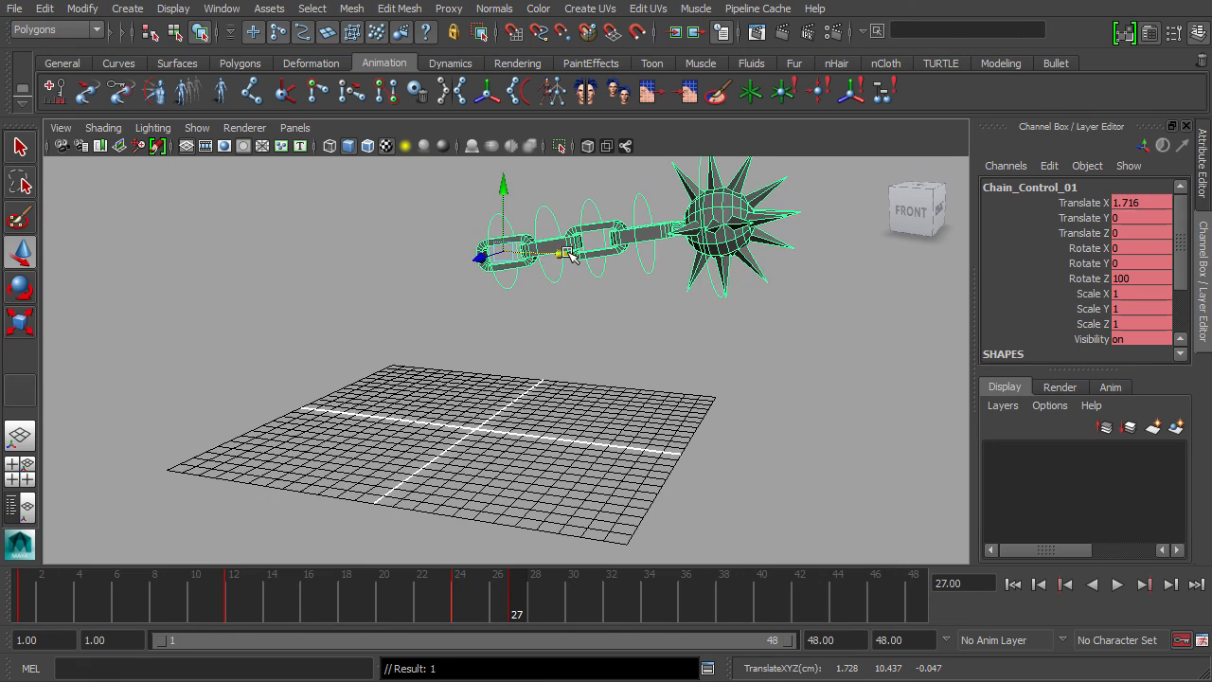
key(ctrl+z)
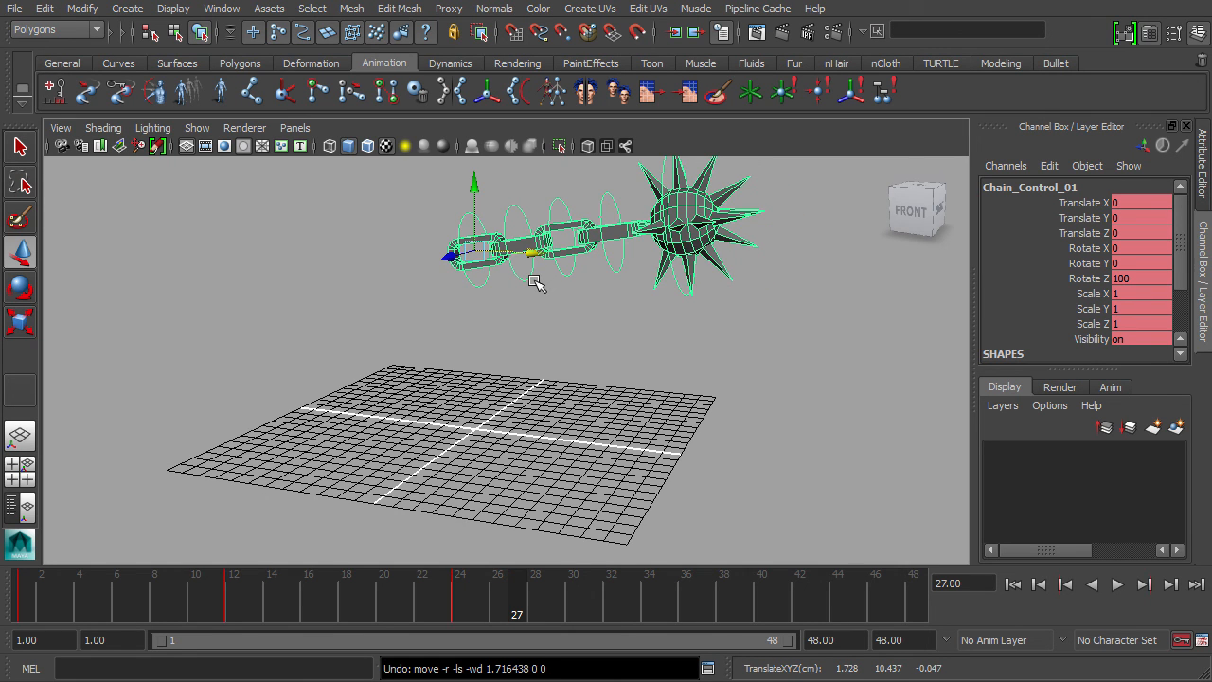